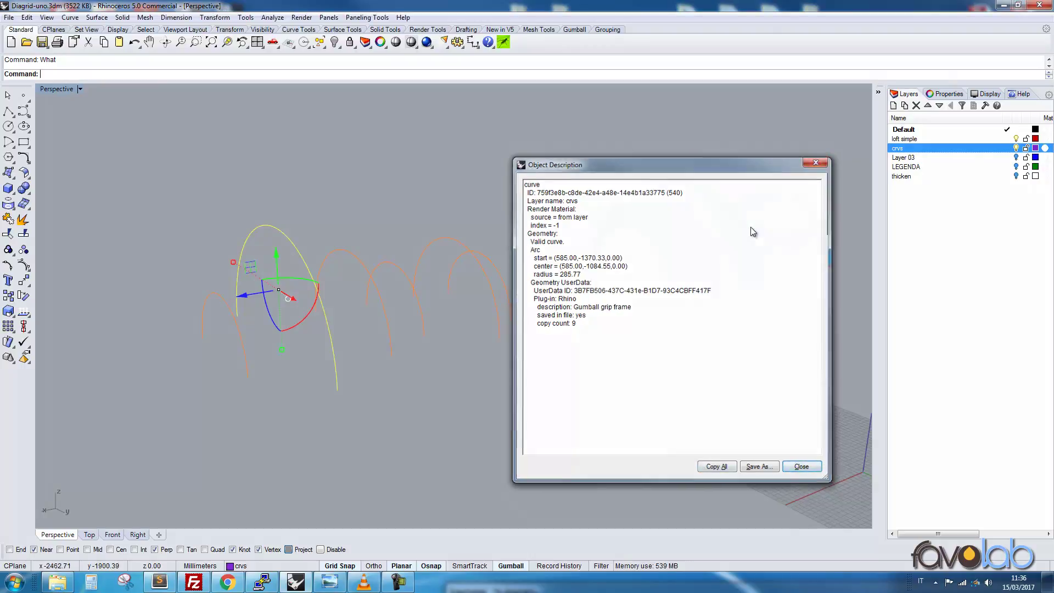
Close the object description and loft a surface through the six arch curves in order.
left_click(817, 160)
left_click(436, 422)
type("loft")
key("Return")
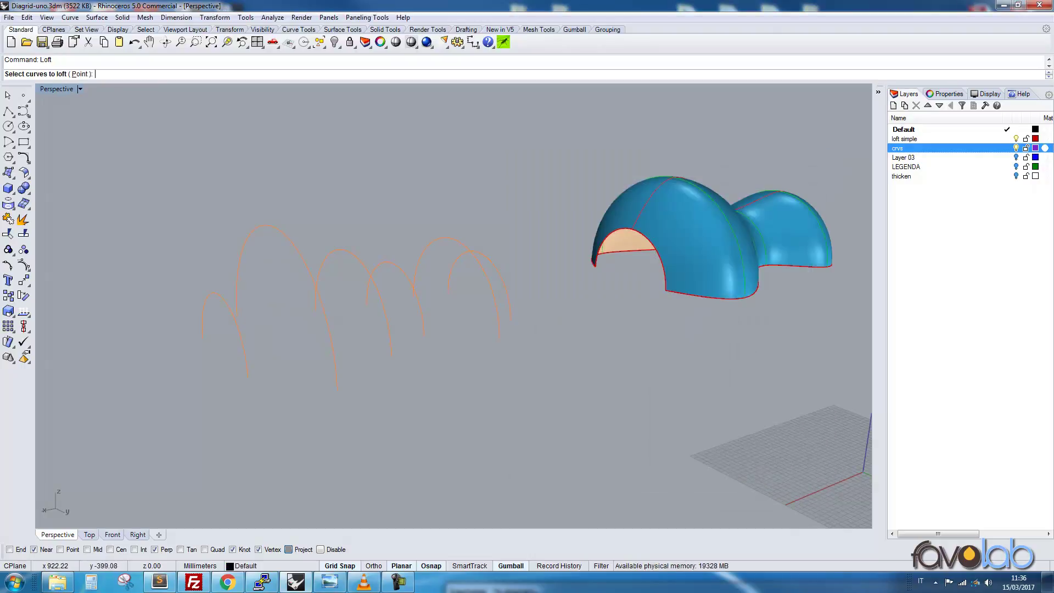
left_click(243, 367)
left_click(333, 369)
left_click(389, 347)
left_click(424, 325)
left_click(496, 323)
left_click(509, 309)
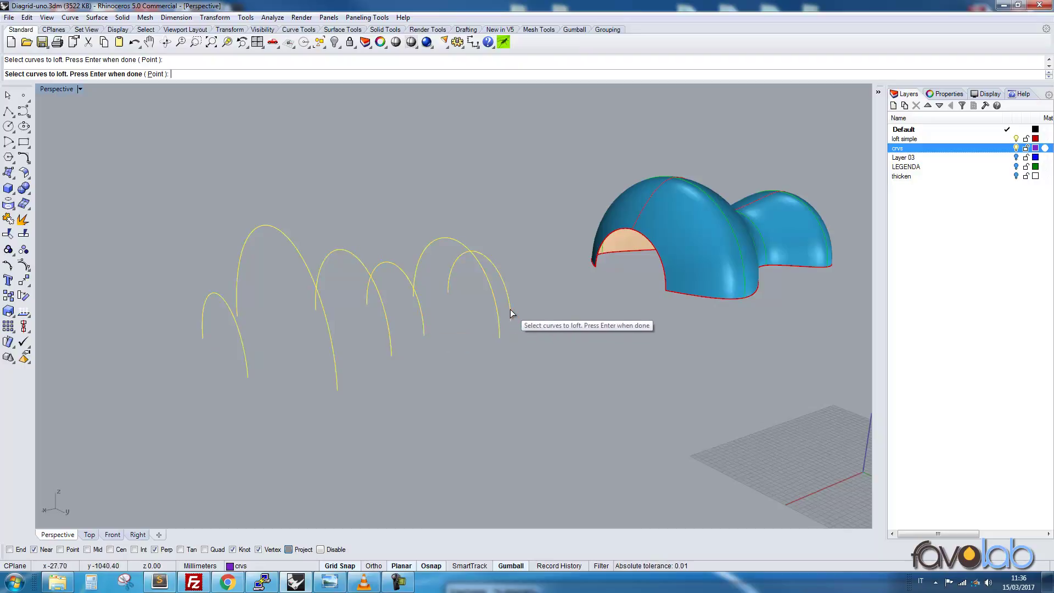
key("Return")
left_click(679, 379)
Delete the surface just lofted through the arch curves.
left_click(359, 326)
right_click_drag(483, 340, 503, 360)
left_click(505, 366)
left_click(278, 354)
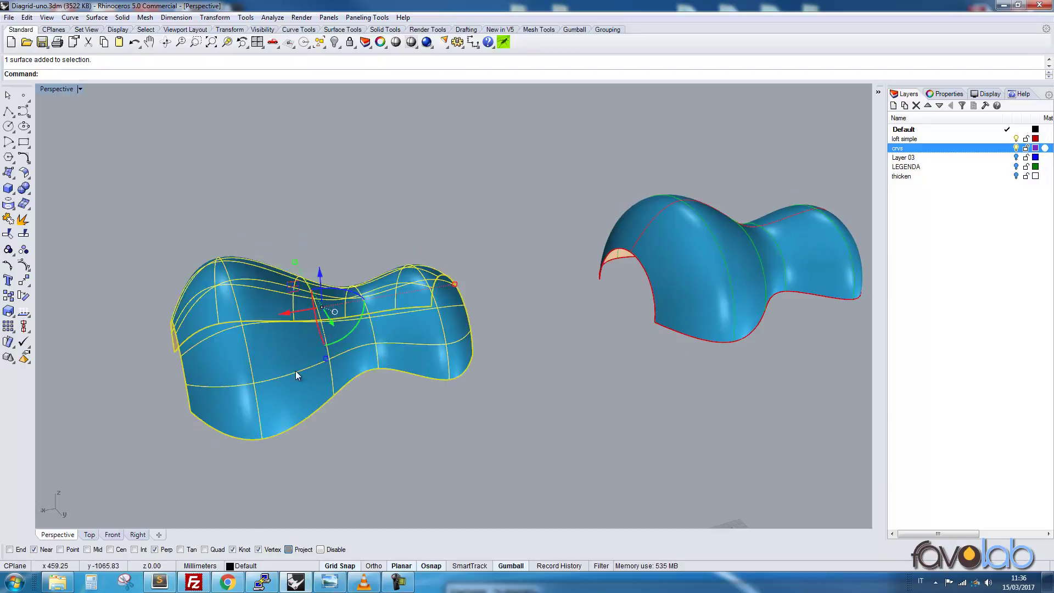
key("Delete")
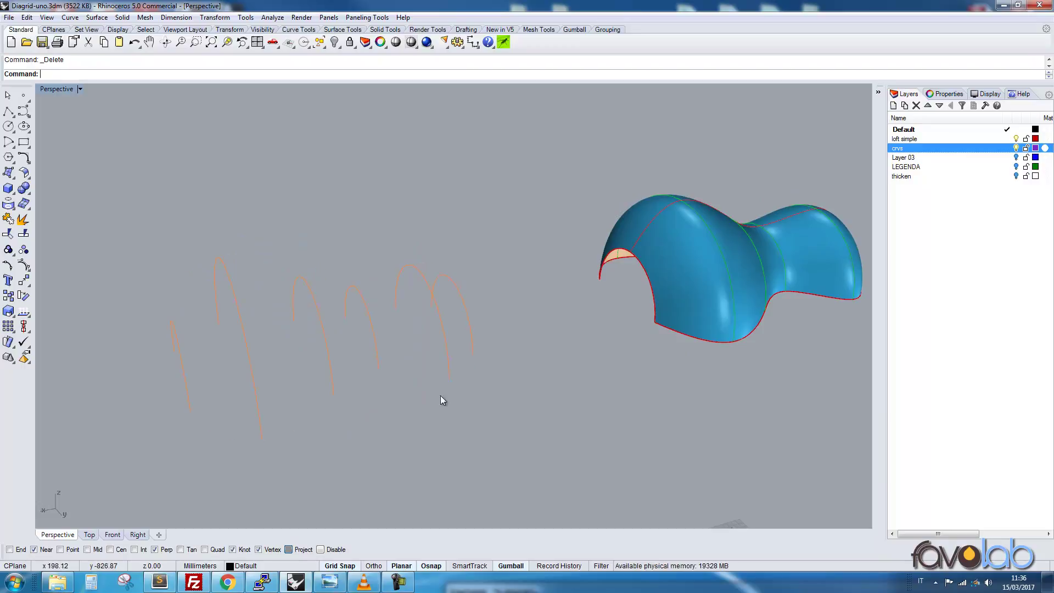
Examine the object description of the existing loft surface, especially its NURBS degree and control point data in U and V.
right_click_drag(754, 267, 412, 332)
left_click(413, 304)
type("What")
key("Return")
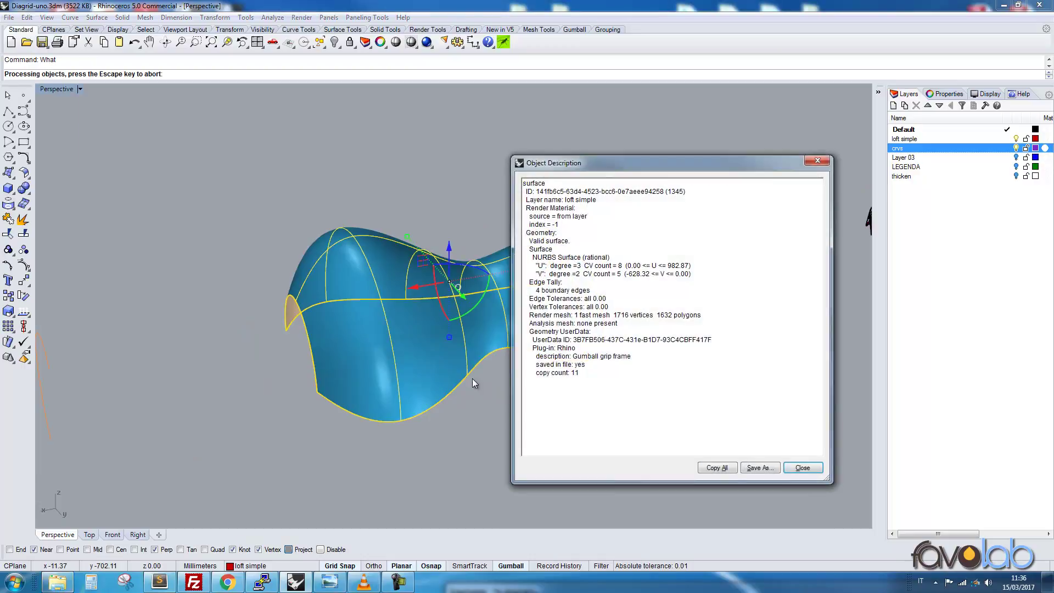
left_click_drag(670, 163, 764, 130)
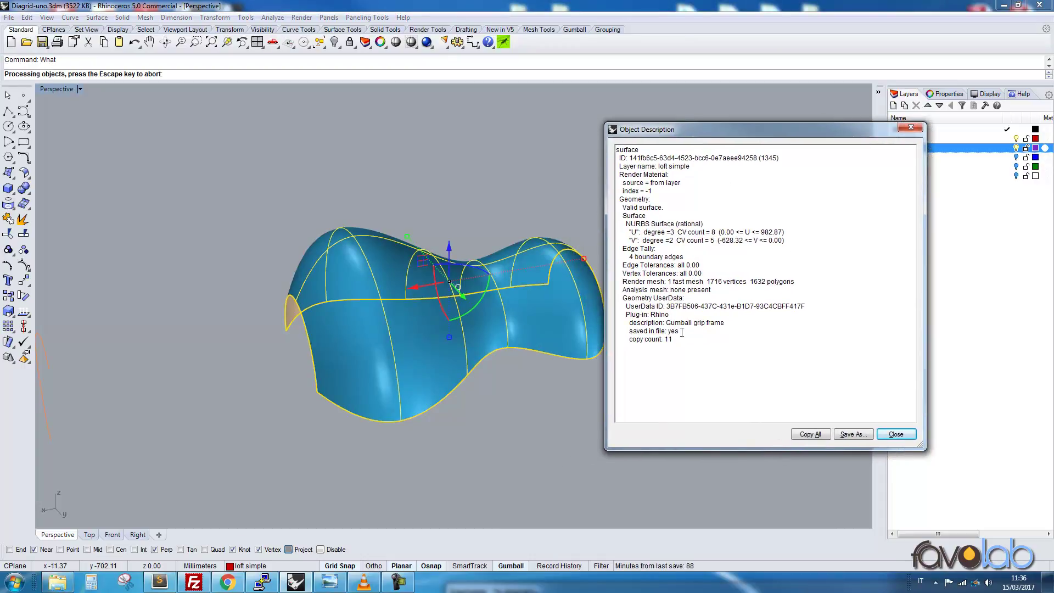
left_click_drag(632, 231, 676, 241)
left_click(682, 279)
left_click(910, 127)
left_click(688, 435)
Examine the finished diagrid structure and the individual surfaces that make up its panels.
scroll(687, 435, "down", 6)
right_click_drag(782, 379, 640, 344, "shift")
scroll(446, 357, "up", 2)
right_click_drag(762, 358, 358, 376, "shift")
scroll(400, 343, "up", 4)
scroll(504, 283, "up", 3)
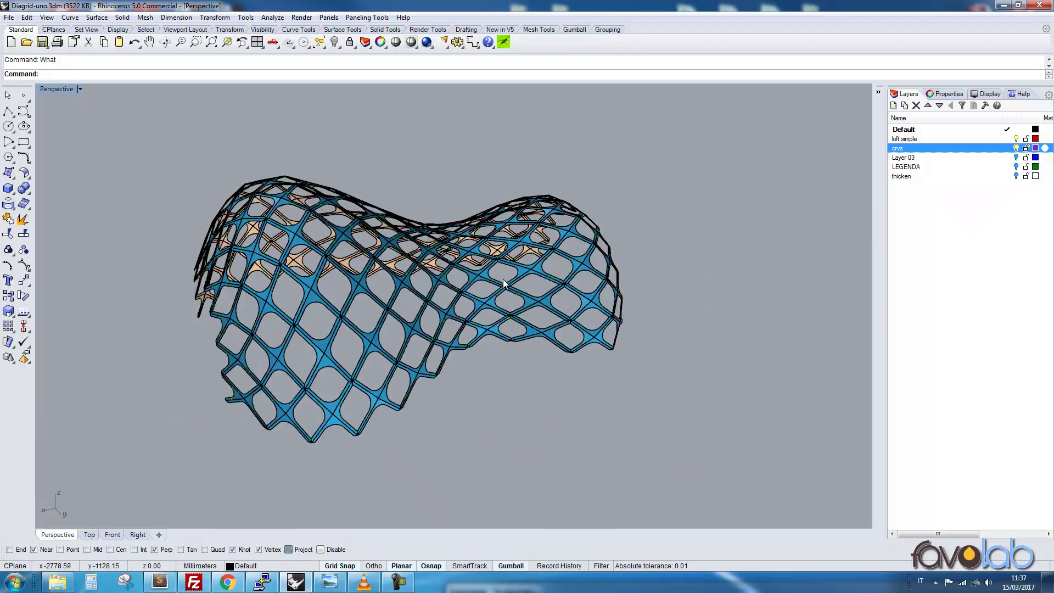
left_click(382, 407)
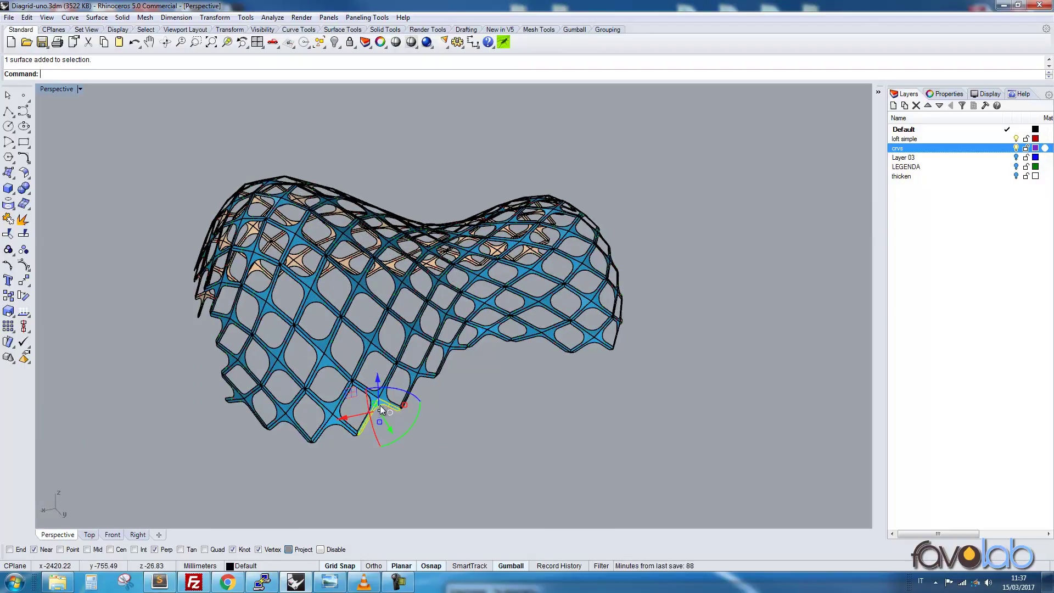
left_click(618, 353)
left_click(581, 442)
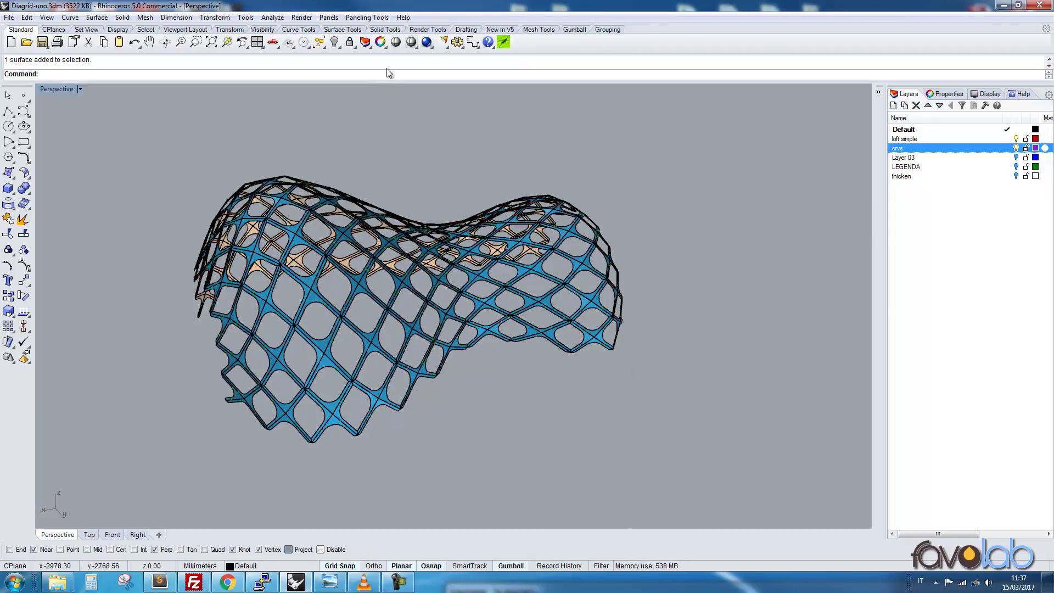
scroll(372, 409, "up", 3)
left_click(286, 444)
left_click(266, 426)
left_click(280, 407)
left_click(445, 463)
scroll(444, 463, "down", 3)
mouse_move(273, 366)
right_mouse_down()
mouse_move(408, 304)
mouse_move(69, 313)
mouse_move(144, 320)
right_mouse_up()
Hide the whole finished diagrid structure.
scroll(152, 369, "down", 5)
right_click_drag(315, 353, 537, 307, "shift")
scroll(470, 324, "down", 4)
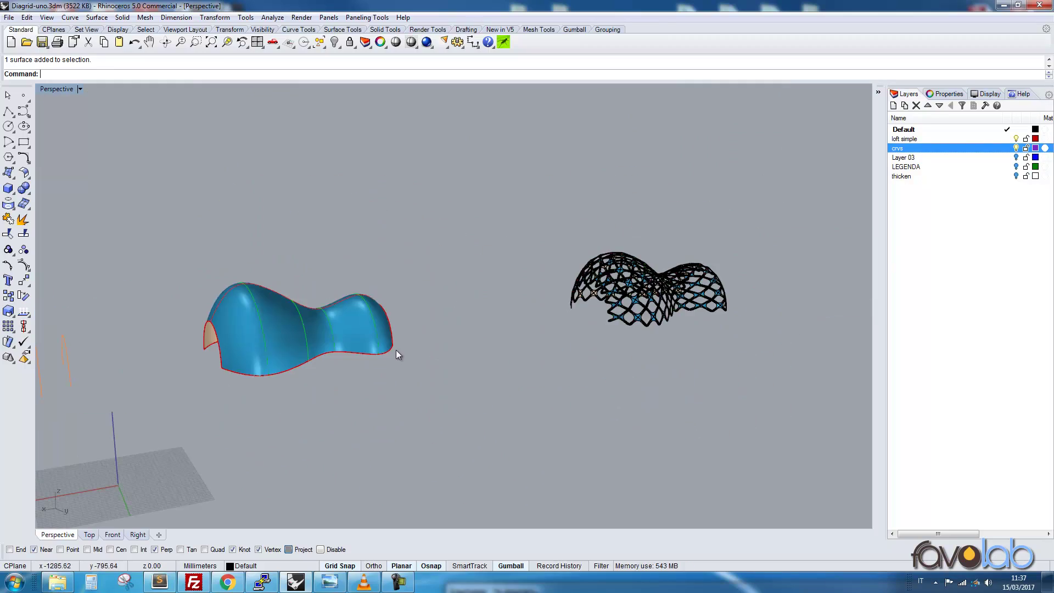
right_click_drag(541, 351, 640, 316, "shift")
left_click_drag(852, 197, 595, 393)
middle_click(617, 221)
left_click(551, 197)
Hide the existing loft surface so that only the arch curves are displayed.
scroll(491, 420, "down", 8)
right_click_drag(322, 384, 393, 324, "shift")
scroll(485, 321, "up", 4)
left_click_drag(681, 230, 552, 307)
middle_click(551, 230)
left_click(489, 206)
scroll(450, 396, "up", 4)
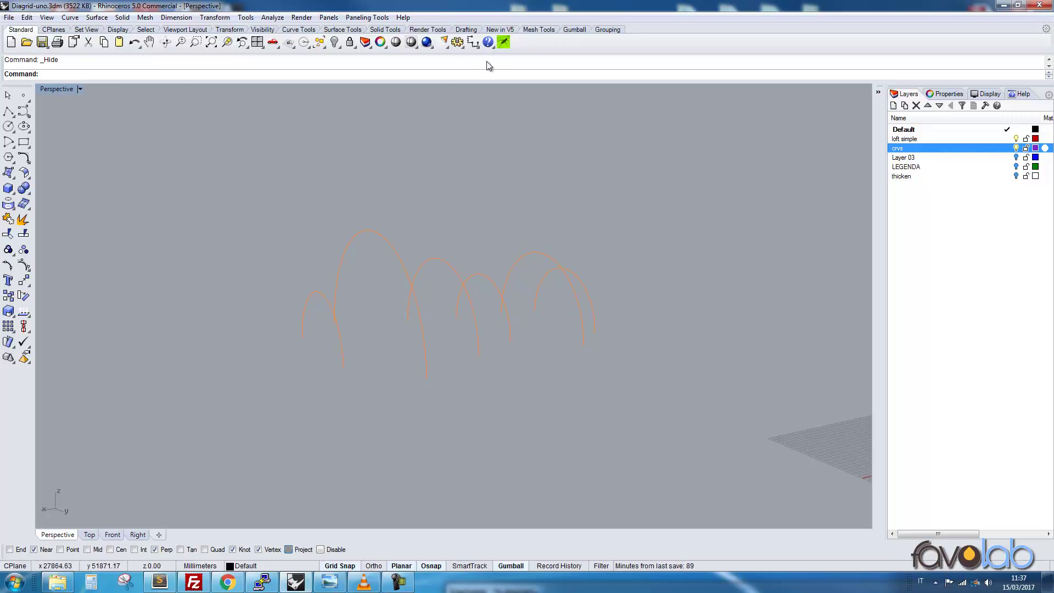
Launch Grasshopper and create a new document.
left_click(504, 41)
left_click_drag(298, 114, 576, 88)
left_click(346, 104)
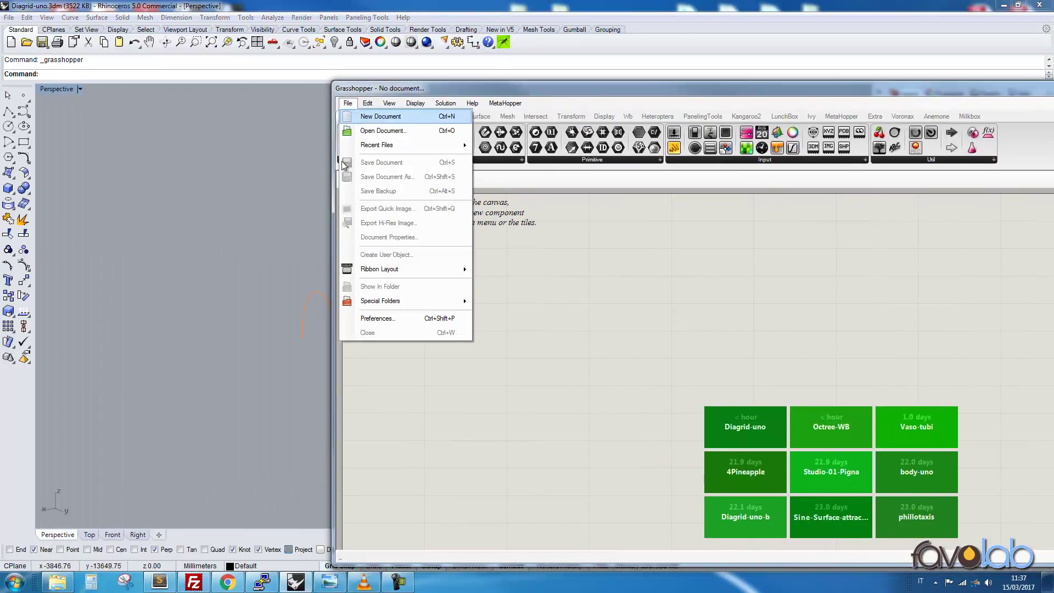
left_click(357, 111)
Place a Curve parameter on the canvas and move the Grasshopper window clear of the arch curves.
left_click(385, 135)
left_click(412, 245)
left_click_drag(443, 89, 755, 85)
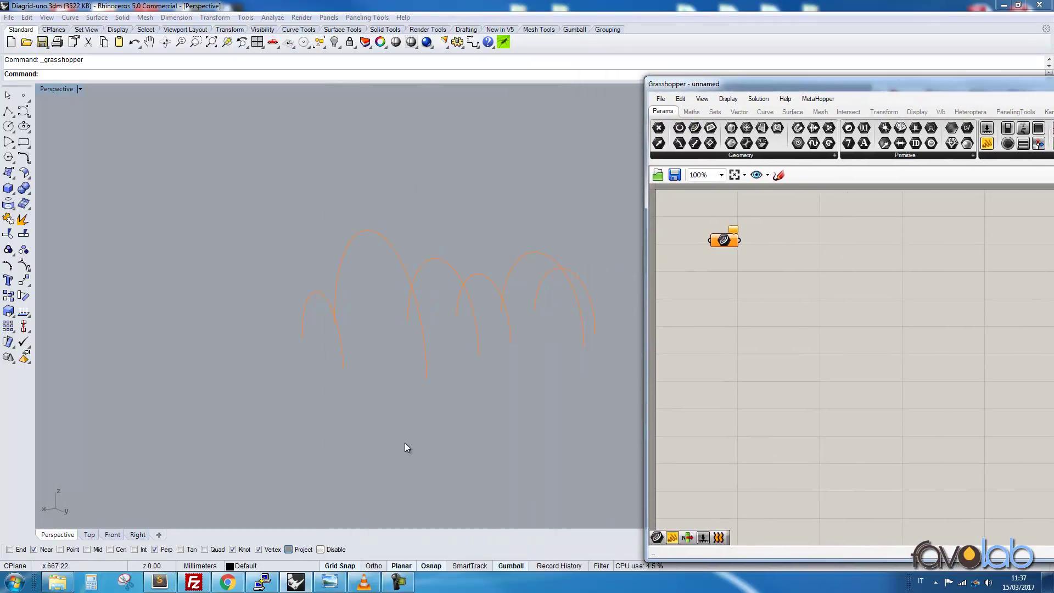
Reference the six arch curves, in order from one end to the other, as multiple curves in the Curve parameter.
right_click(724, 242)
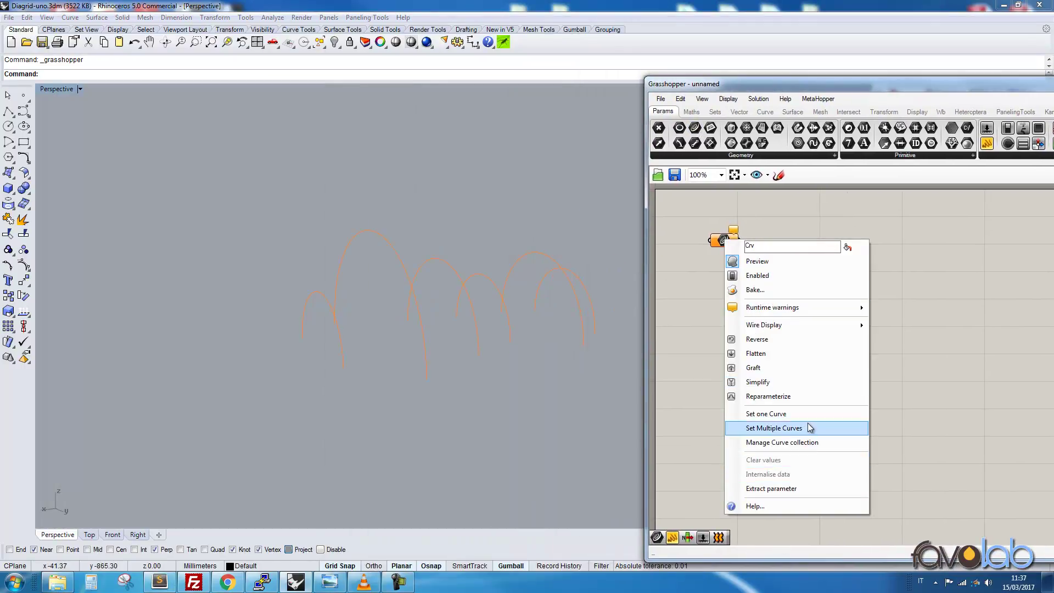
left_click(823, 412)
left_click(343, 360)
left_click(424, 357)
left_click(479, 346)
left_click(511, 334)
left_click(584, 341)
left_click(595, 324)
key("Return")
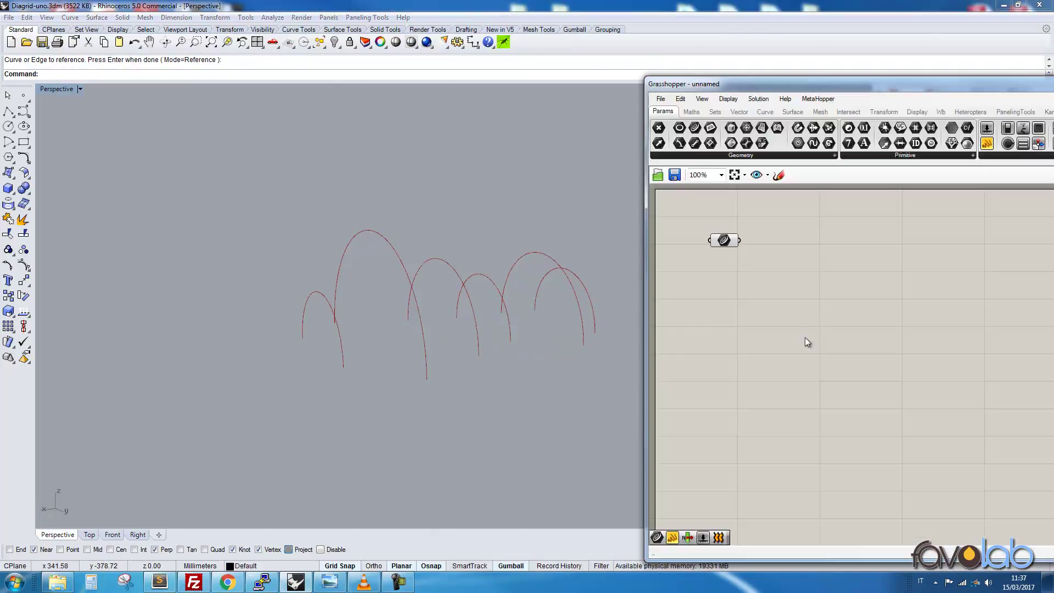
Add a Loft component and feed the Curve parameter into its curves input.
double_click(735, 299)
type("loft")
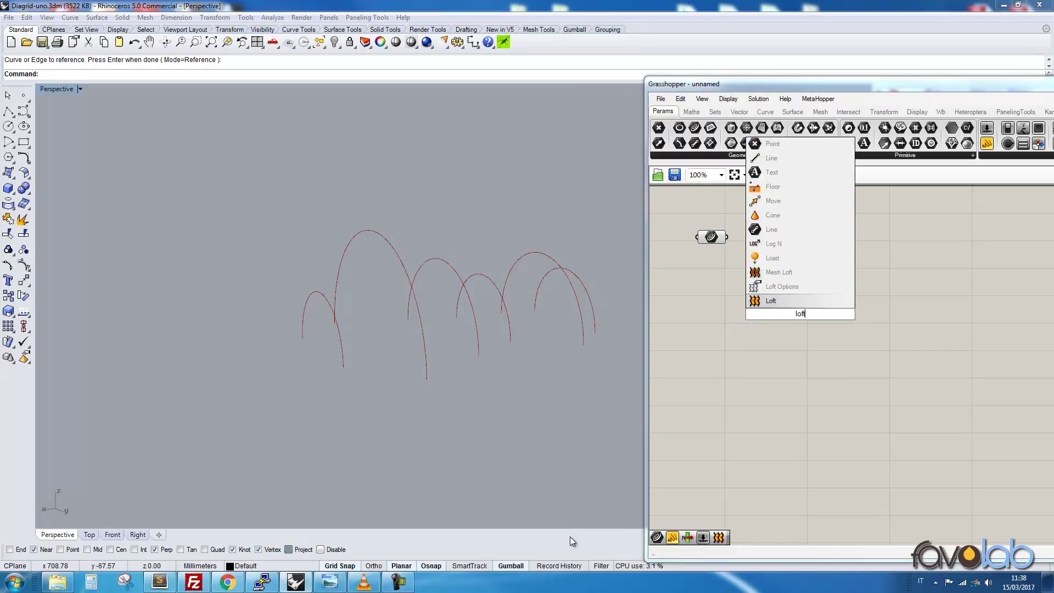
key("Return")
left_click_drag(782, 309, 773, 253)
right_click_drag(450, 258, 242, 253)
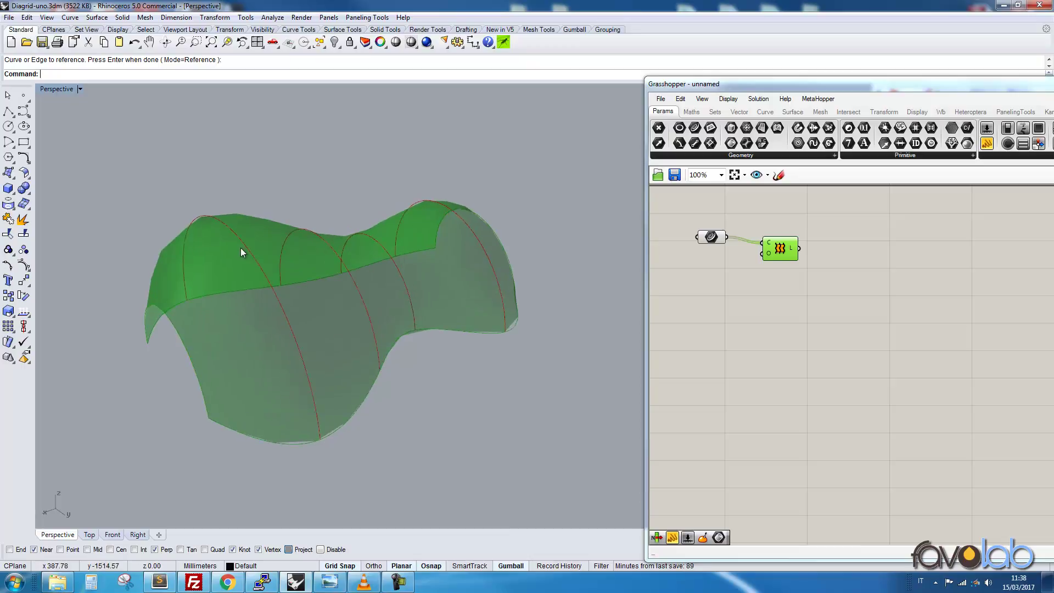
Set the Grasshopper preview mesh quality to High Quality.
left_click(728, 99)
mouse_move(774, 158)
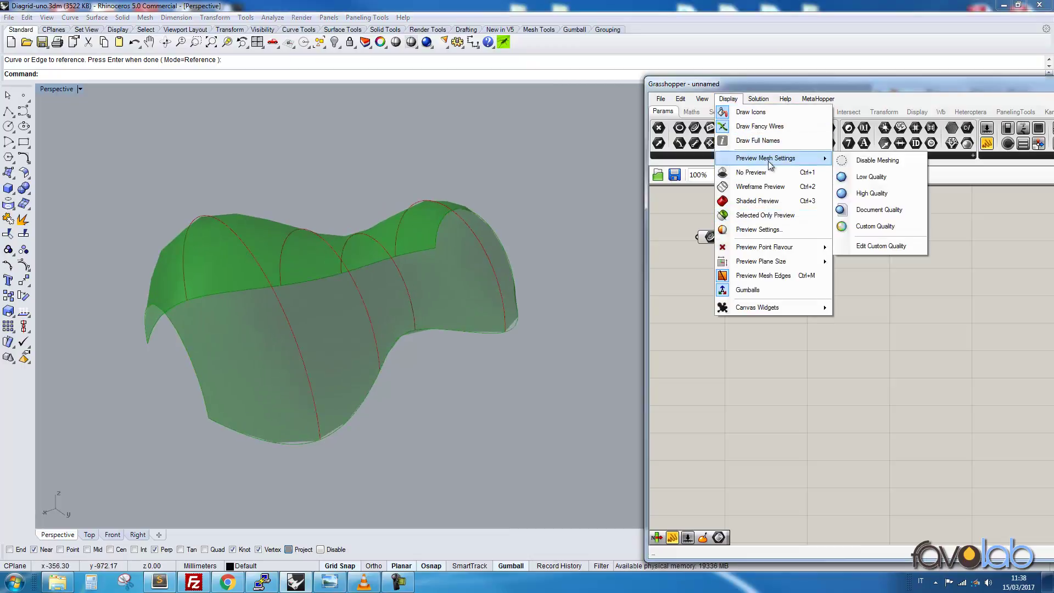
left_click(876, 194)
right_click_drag(278, 321, 141, 288)
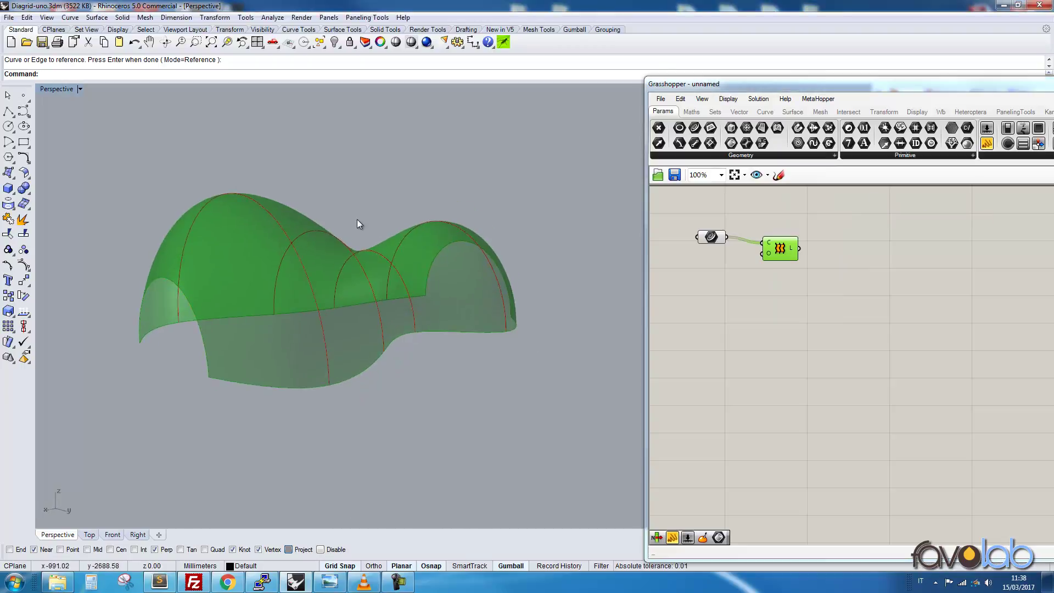
Add a Divide Domain² component next to the Loft component.
right_click_drag(780, 307, 763, 301)
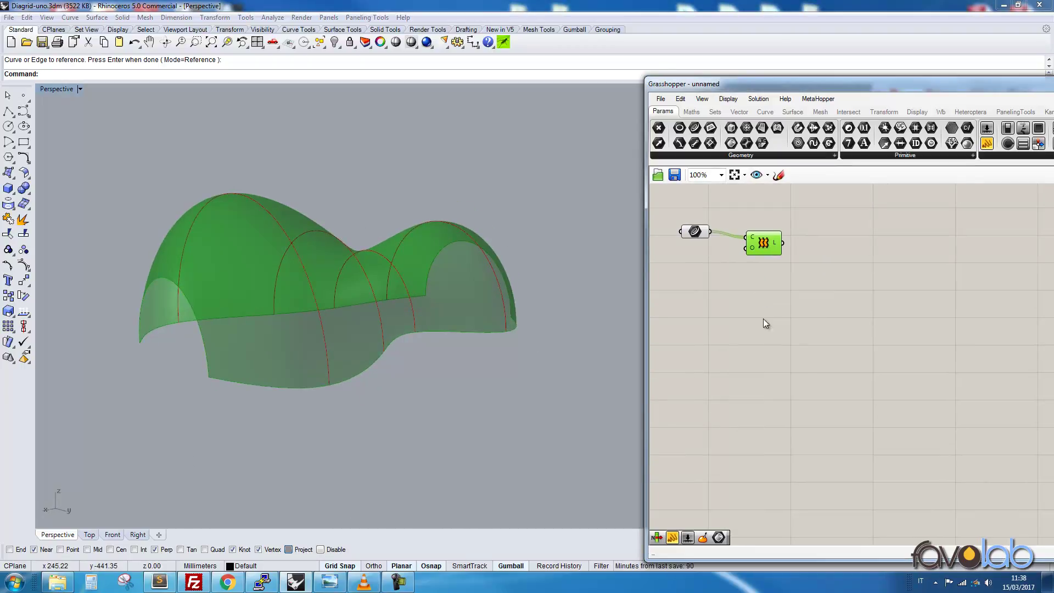
double_click(834, 257)
type("divide")
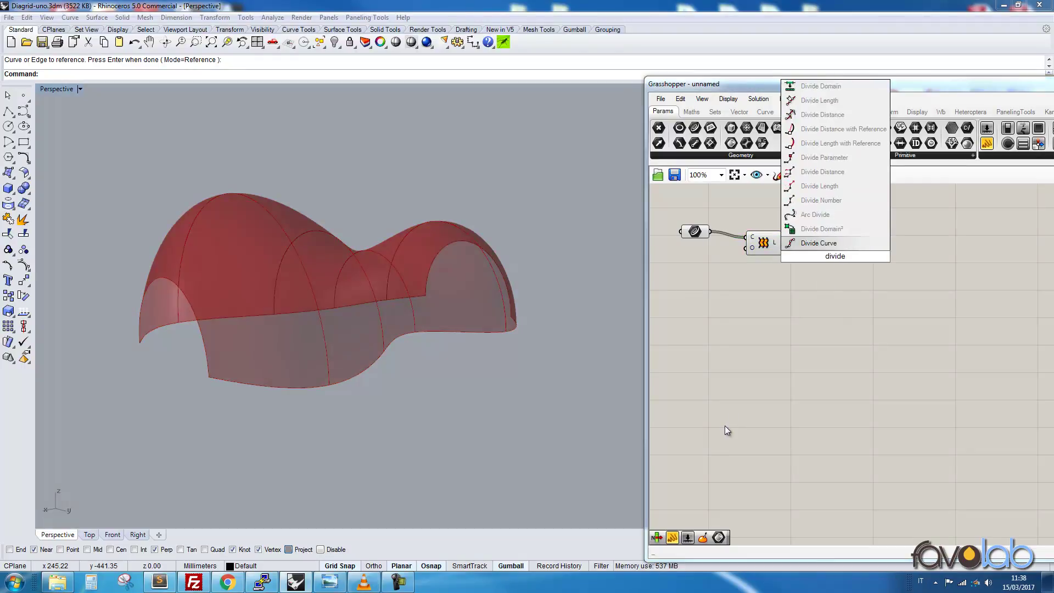
left_click(851, 226)
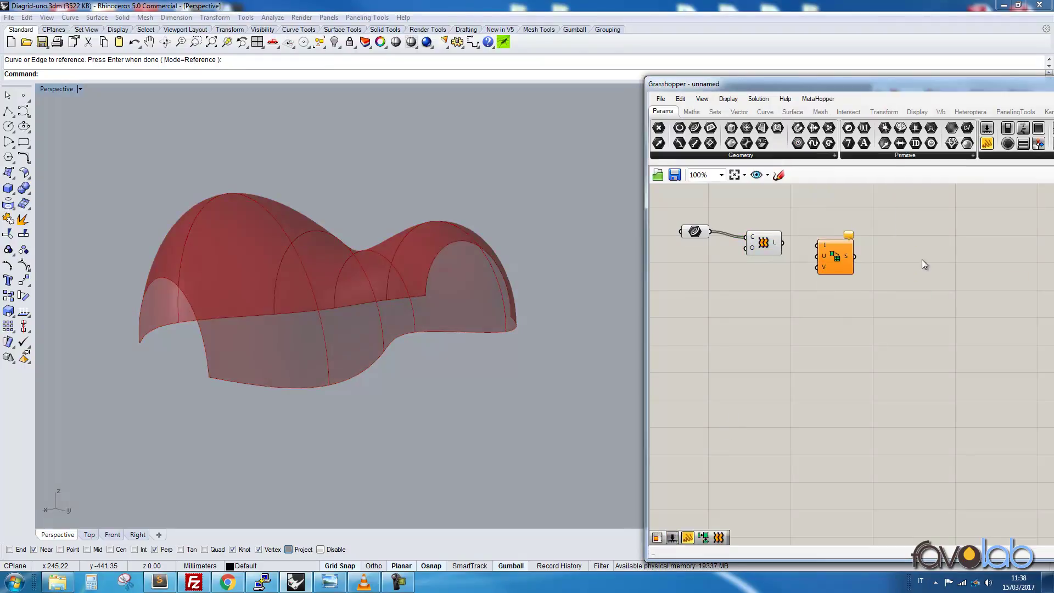
Feed Divide Domain² with the loft surface as its domain and two sliders of value 10 as U and V counts.
double_click(774, 311)
type("10")
key("Return")
left_click(778, 309)
key("ctrl+c")
key("ctrl+v")
left_click_drag(778, 311, 775, 303)
left_click_drag(829, 256, 848, 287)
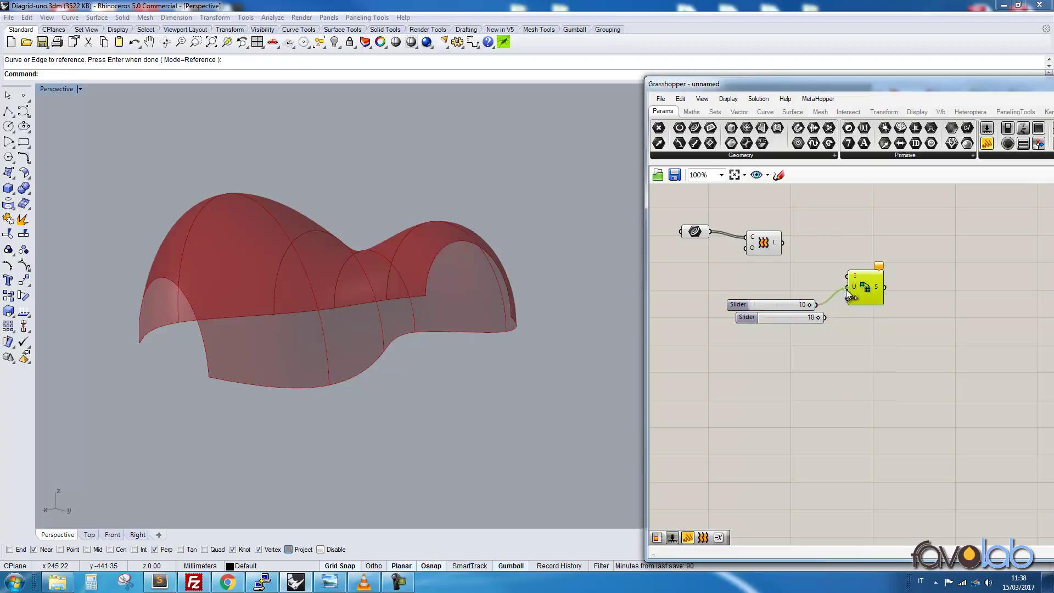
left_click_drag(782, 242, 848, 276)
left_click_drag(955, 215, 848, 343)
left_click_drag(867, 290, 850, 253)
Turn off the Loft component's preview and add an Isotrim component after Divide Domain².
right_click(760, 238)
left_click(779, 257)
double_click(905, 238)
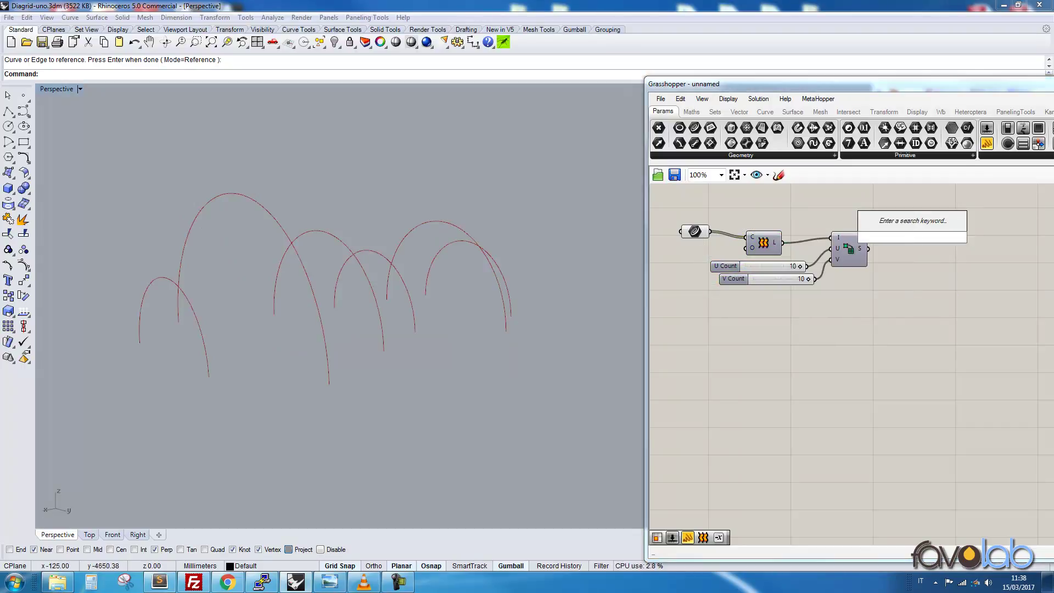
type("isopar")
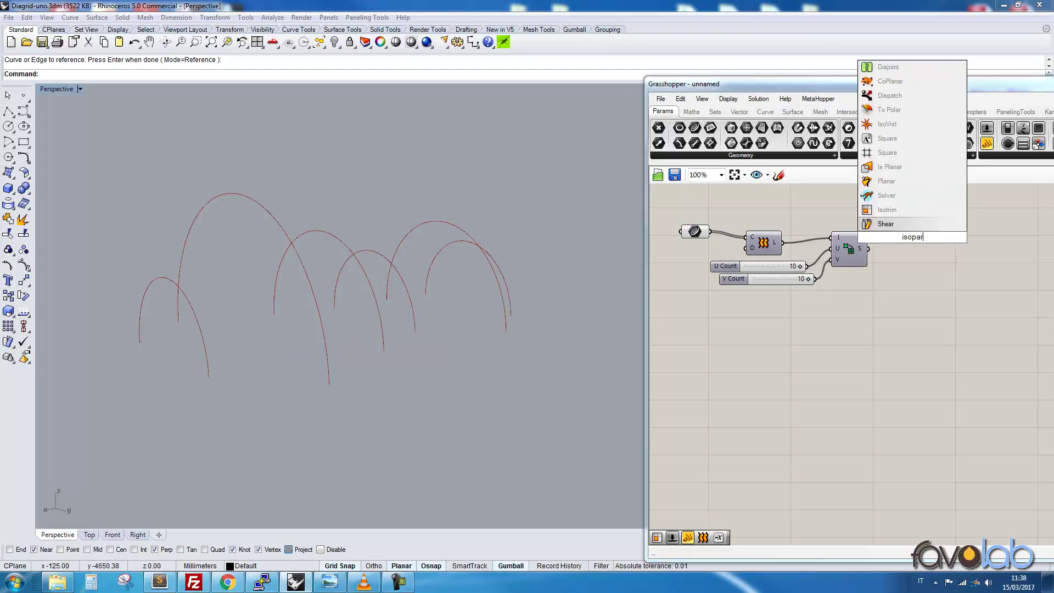
key("Return")
Hide the original arch curves in Rhino and turn off the Curve parameter's preview in Grasshopper.
left_click_drag(536, 198, 104, 328)
middle_click(315, 177)
left_click(255, 156)
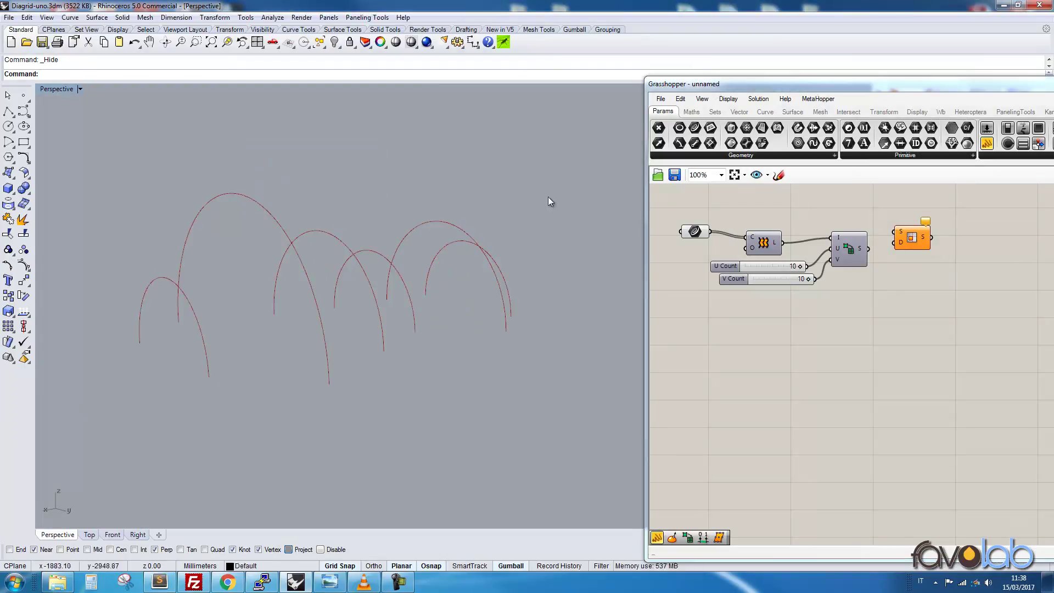
left_click(698, 236)
right_click(699, 239)
left_click(725, 253)
Connect the divided domains and the loft surface to the Isotrim component to split the surface into panels.
left_click_drag(868, 248, 903, 231)
left_click_drag(782, 242, 898, 217)
right_click_drag(365, 393, 428, 309)
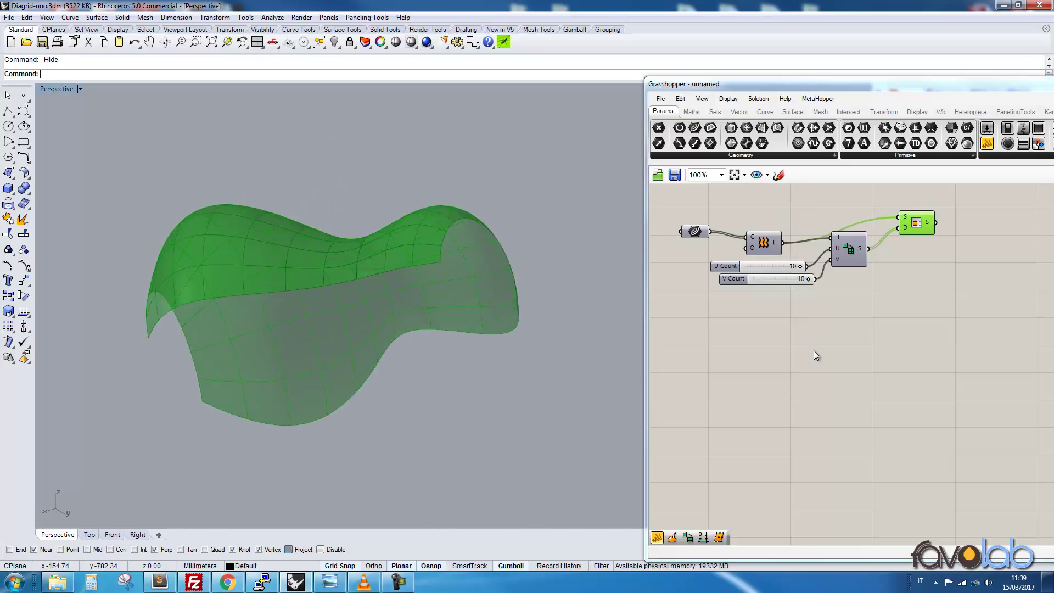
right_click_drag(1012, 314, 921, 345)
left_click_drag(823, 254, 808, 255)
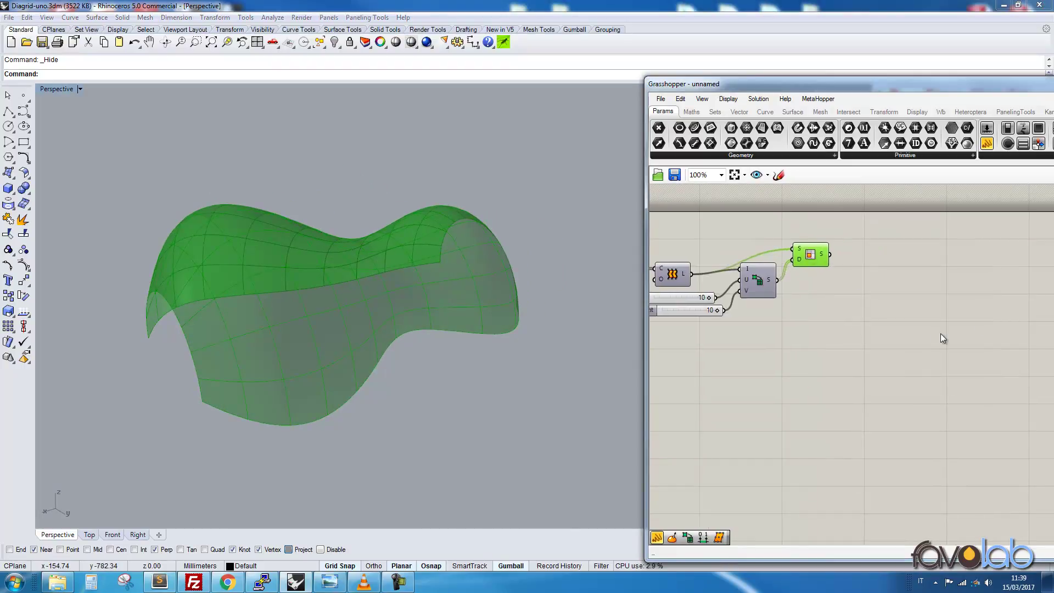
left_click(940, 335)
Add a Deconstruct Brep component and feed the Isotrim panels into it.
double_click(862, 322)
type("debrep")
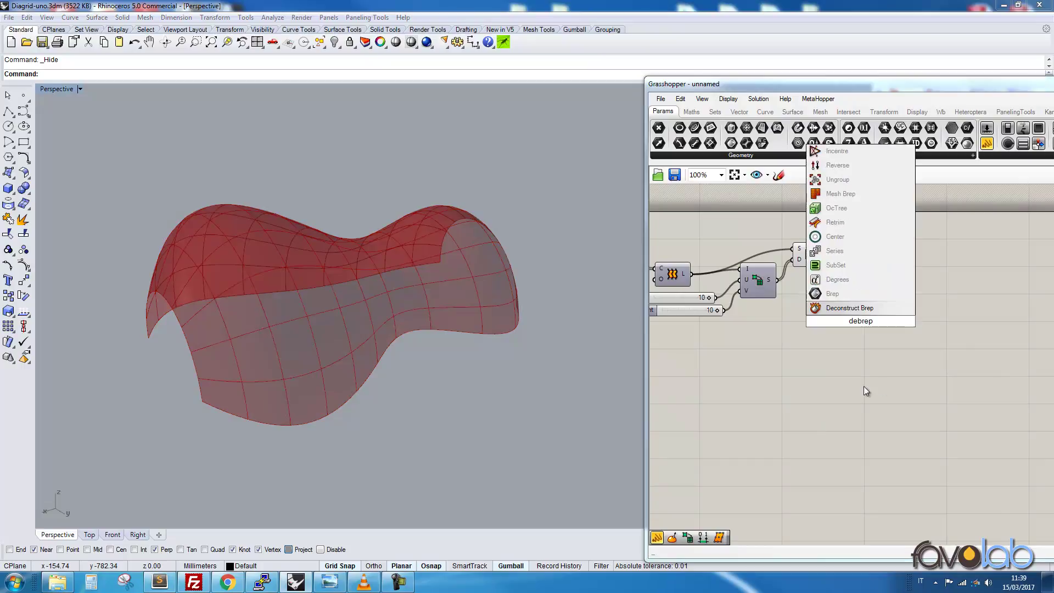
key("Return")
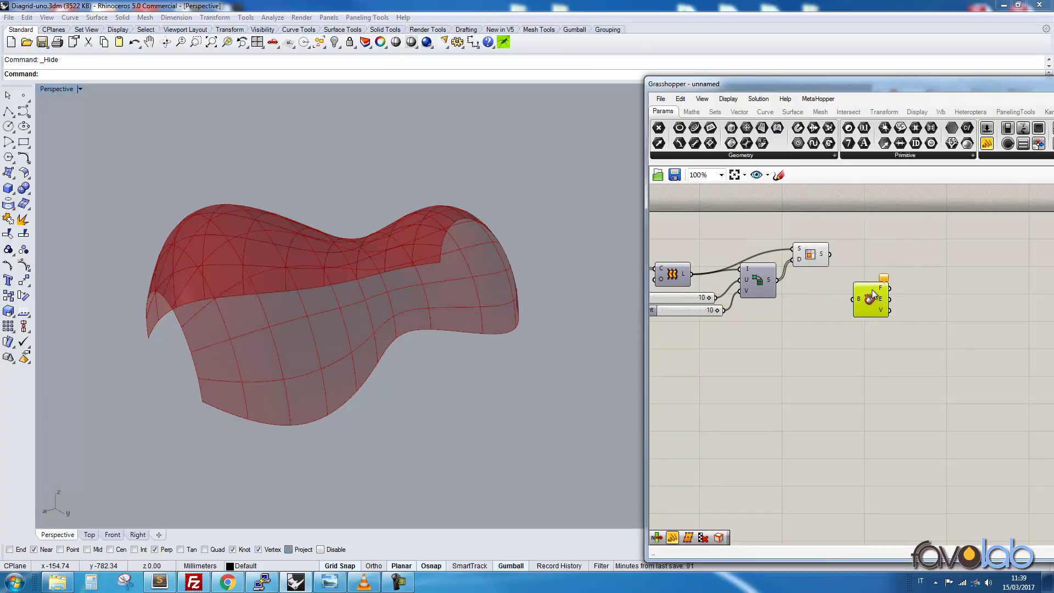
left_click_drag(829, 254, 862, 254)
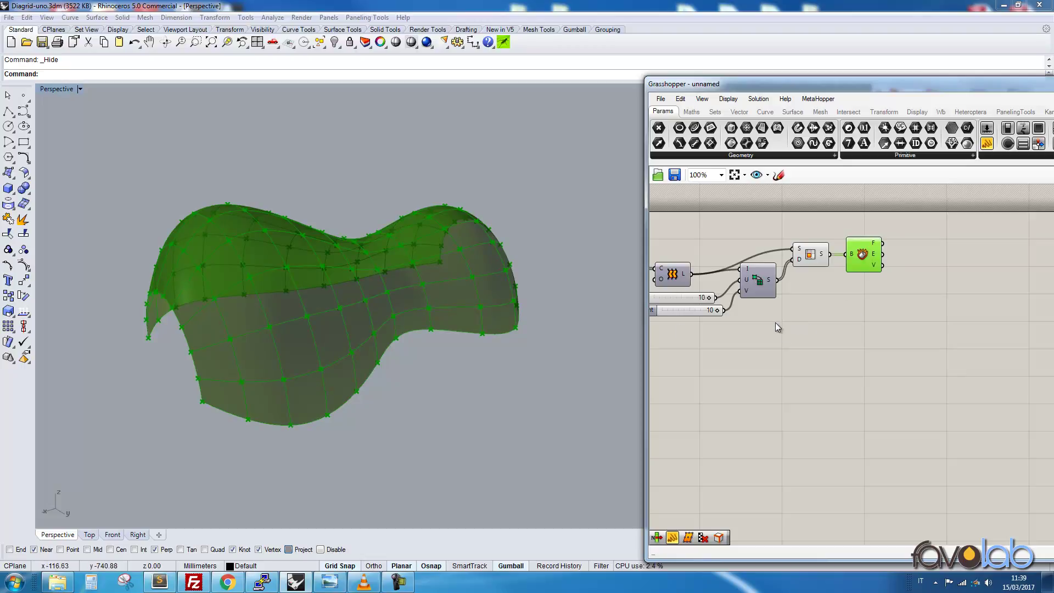
Add an Area component and connect the faces output of Deconstruct Brep to its geometry input.
double_click(907, 362)
type("area")
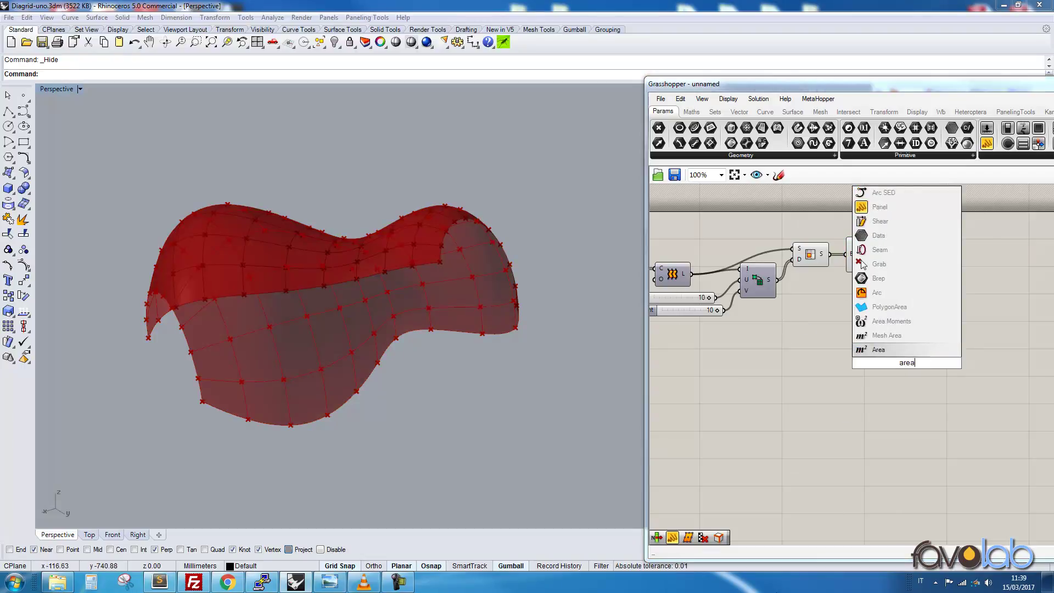
key("Return")
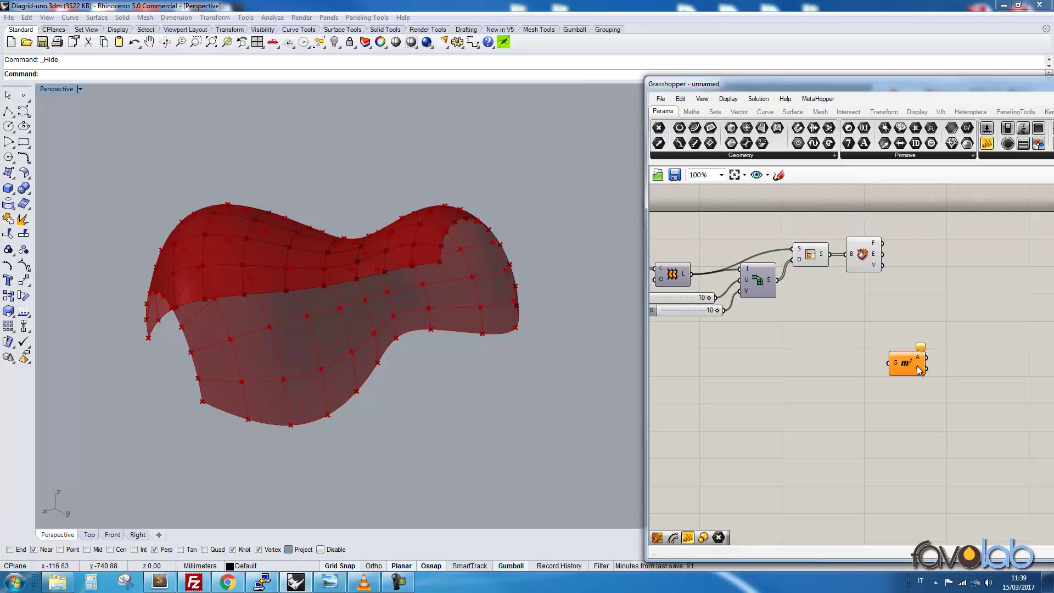
left_click_drag(920, 371, 933, 339)
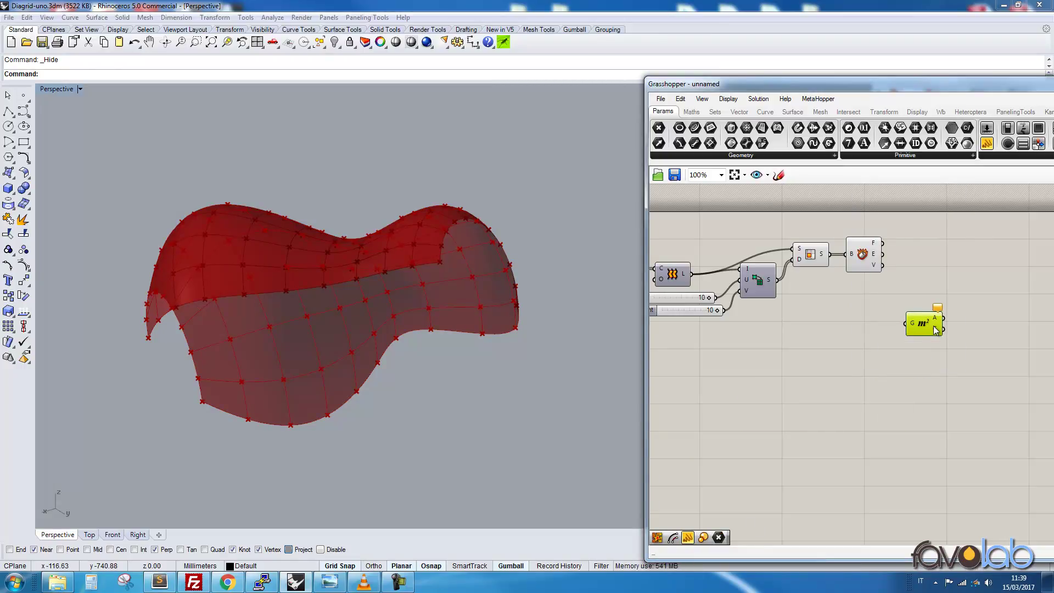
left_click_drag(936, 406, 936, 412)
left_click_drag(971, 281, 909, 403)
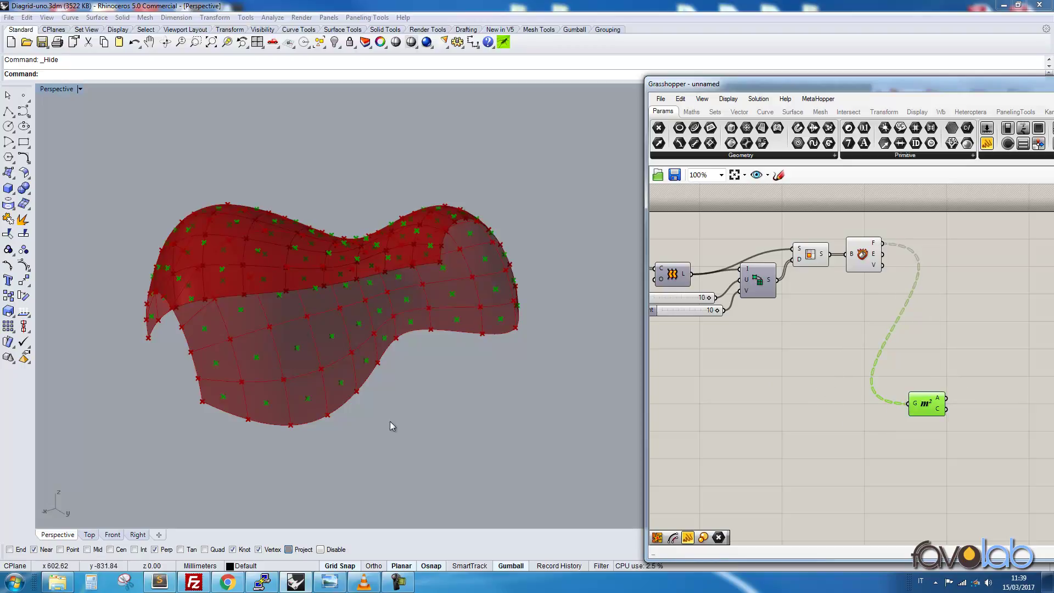
Add a Cull Pattern component beside Deconstruct Brep and shift the Grasshopper window to gain more canvas space.
left_click(847, 306)
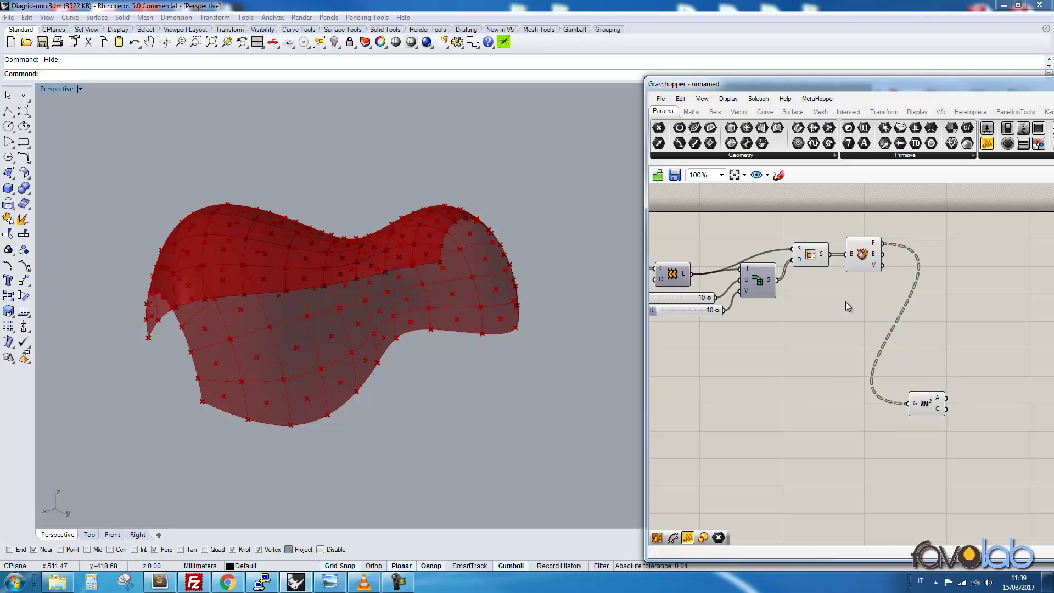
double_click(964, 269)
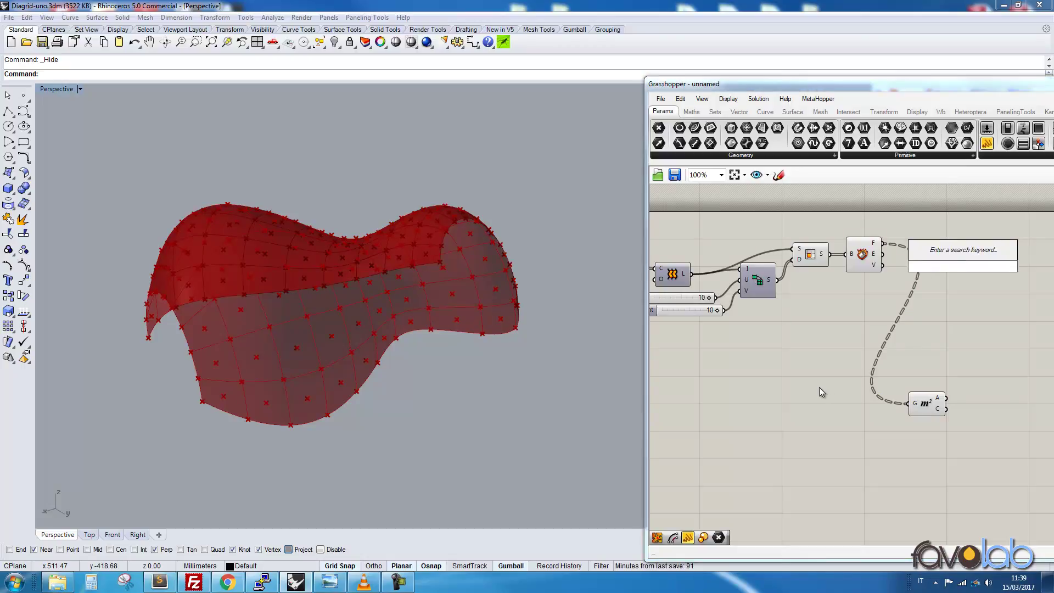
type("cull")
key("Return")
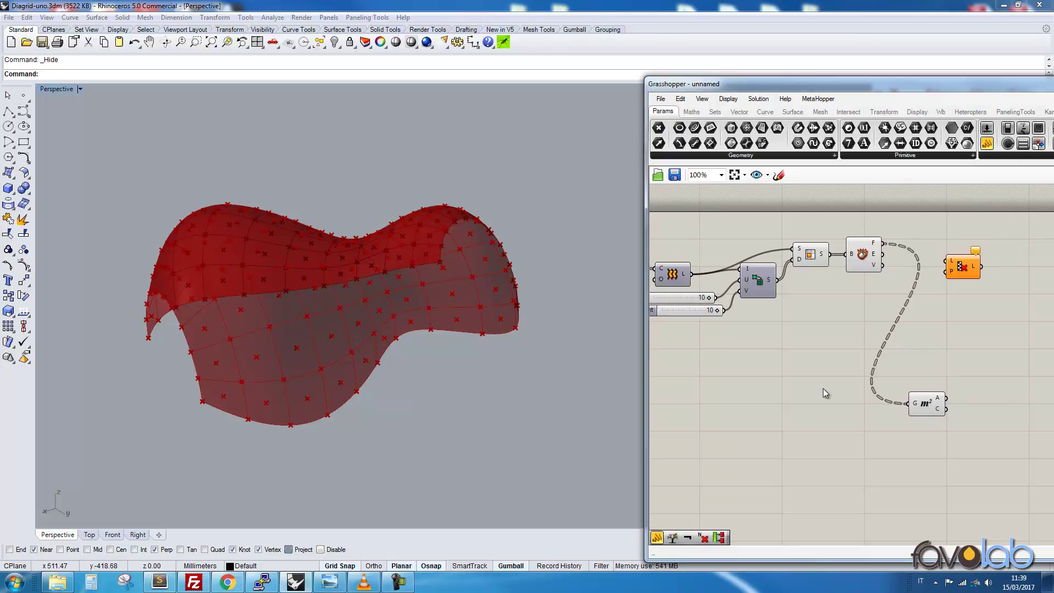
left_click(963, 269)
scroll(999, 301, "up", 1)
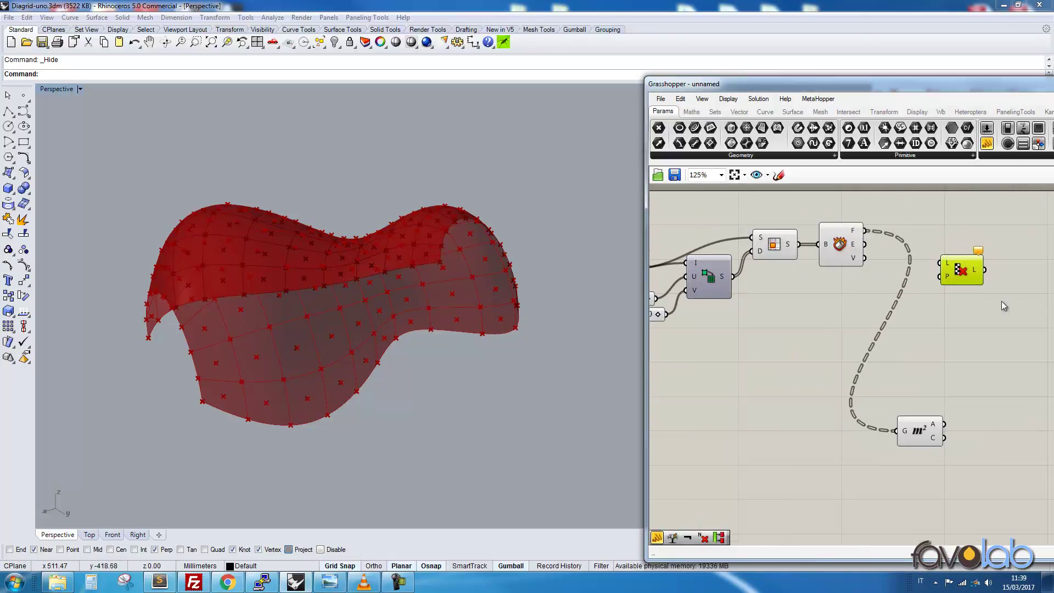
left_click_drag(851, 84, 733, 54)
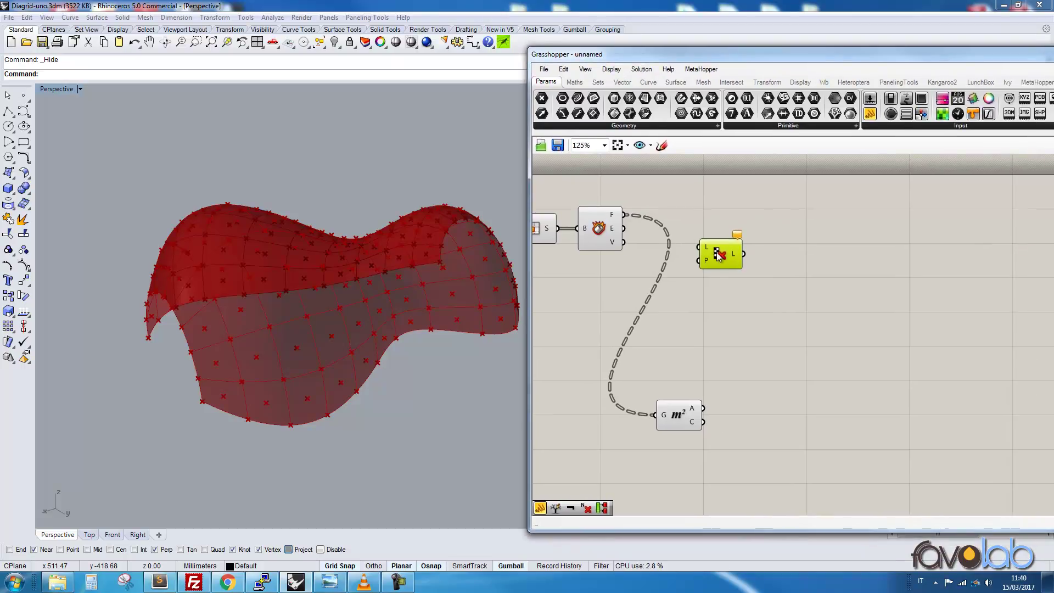
left_click_drag(720, 270, 749, 274)
Set the Cull Pattern's Boolean pattern to True, False, False, False.
right_click(737, 265)
mouse_move(812, 381)
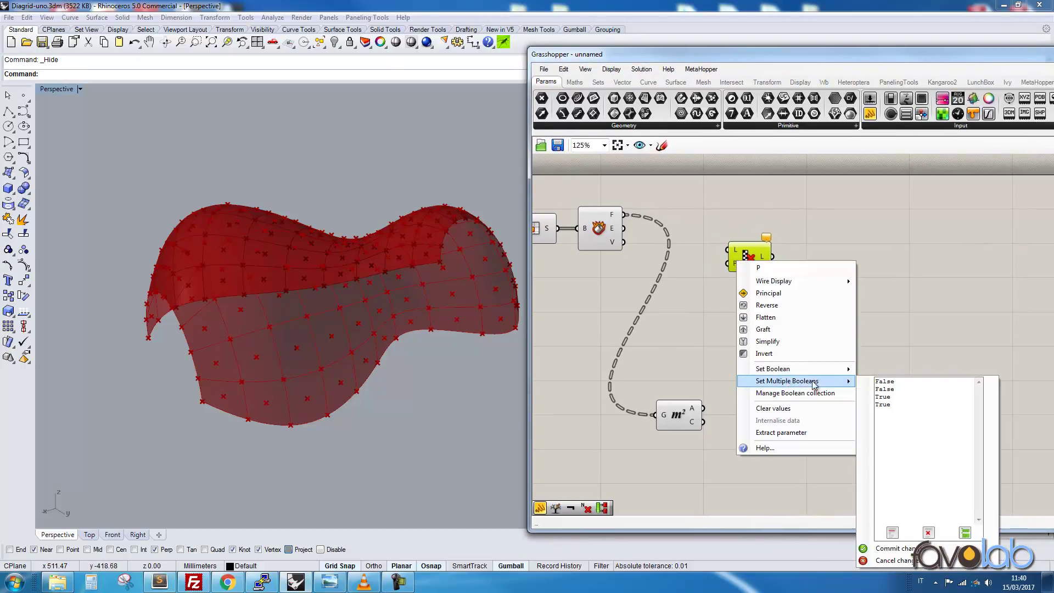
left_click(889, 396)
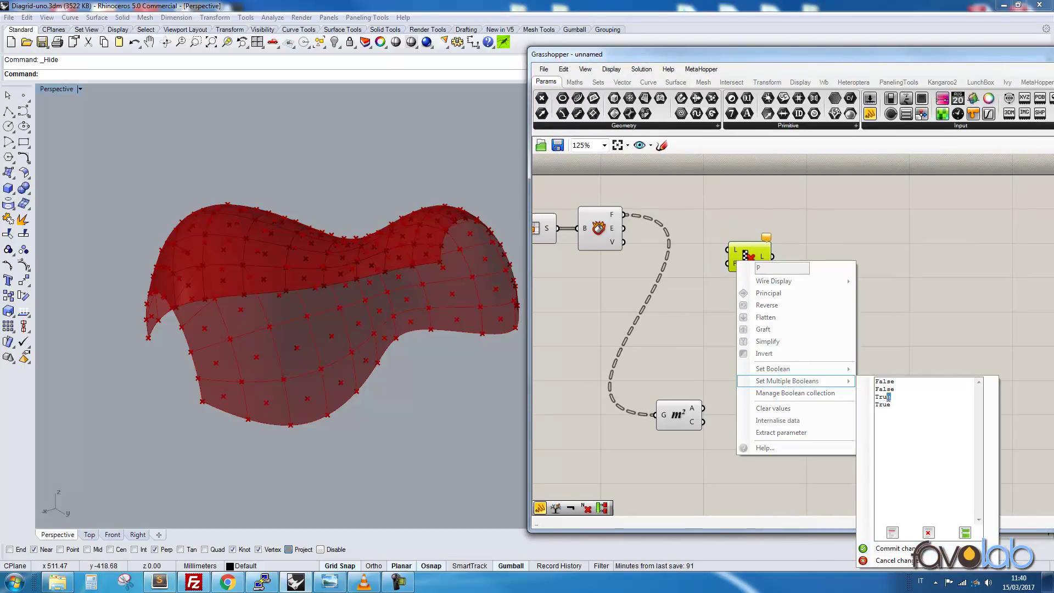
key("Delete")
key("Right")
key("Delete")
left_click_drag(894, 381, 882, 384)
type("True")
key("Right")
left_click(886, 548)
Duplicate the Cull Pattern component below the first and set the copy's pattern to False, True, False, False.
left_click_drag(739, 252, 768, 266)
left_click(754, 274)
right_click(755, 269)
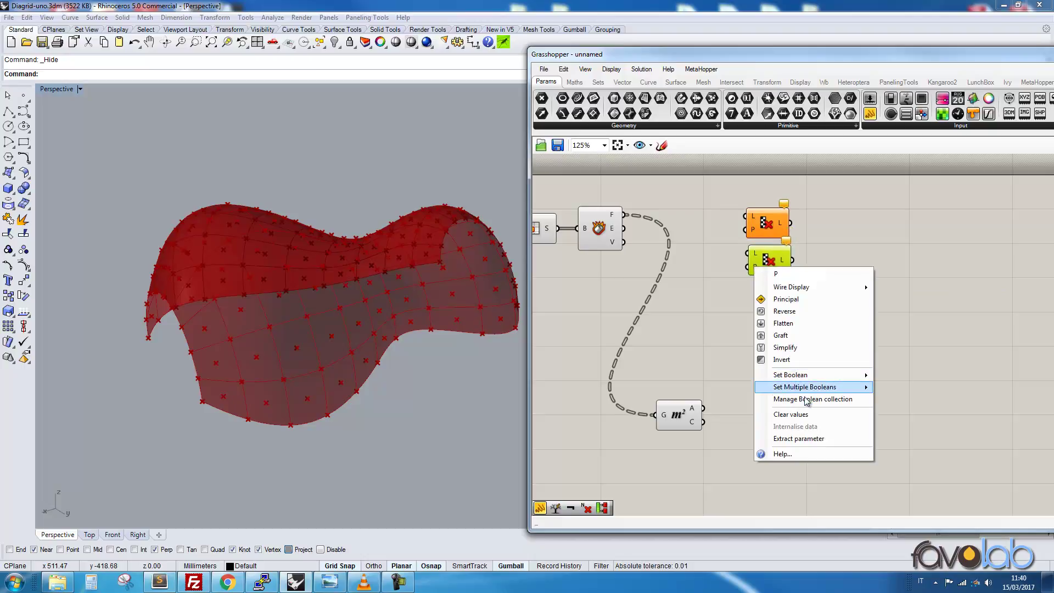
mouse_move(814, 390)
double_click(921, 384)
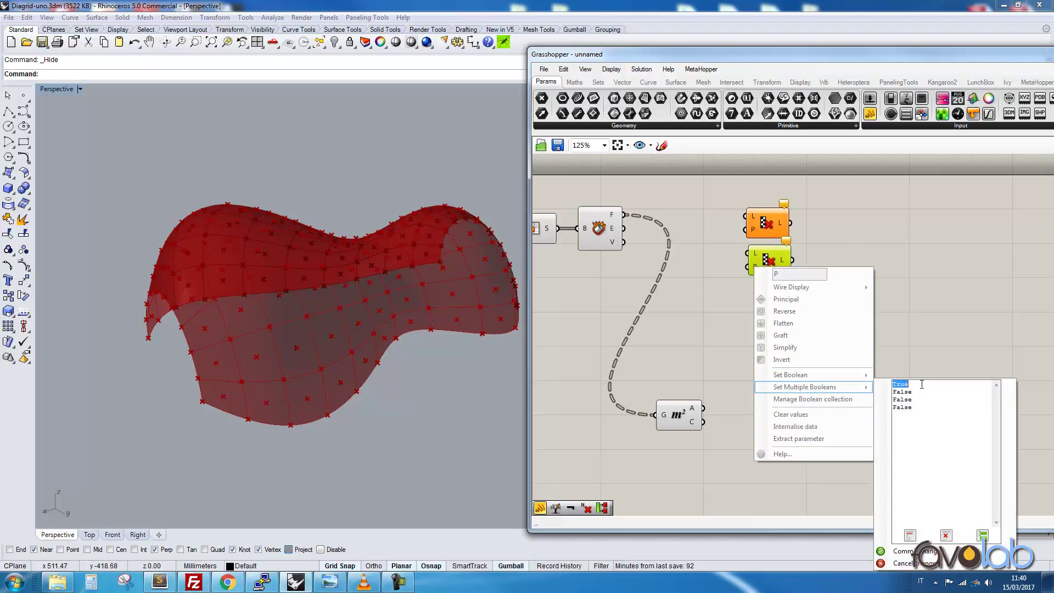
left_click_drag(894, 387, 915, 390)
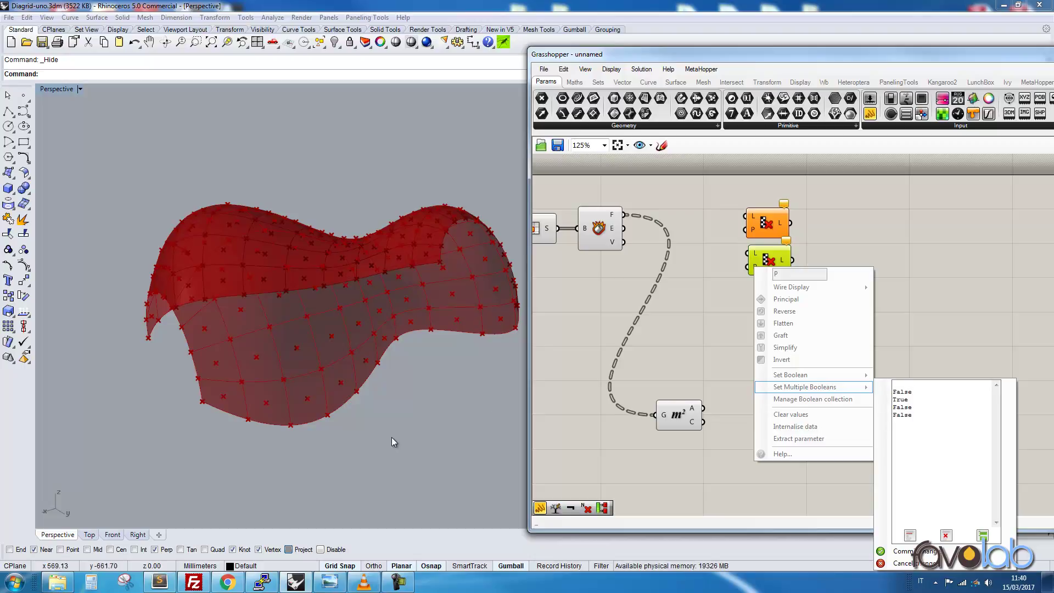
left_click(894, 392)
key("BackSpace")
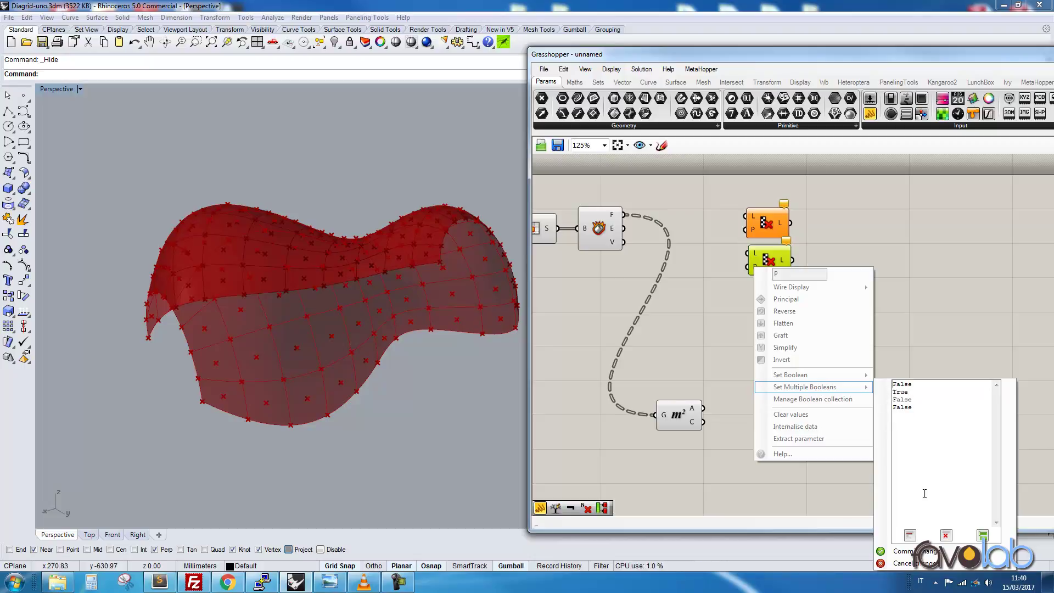
left_click(914, 551)
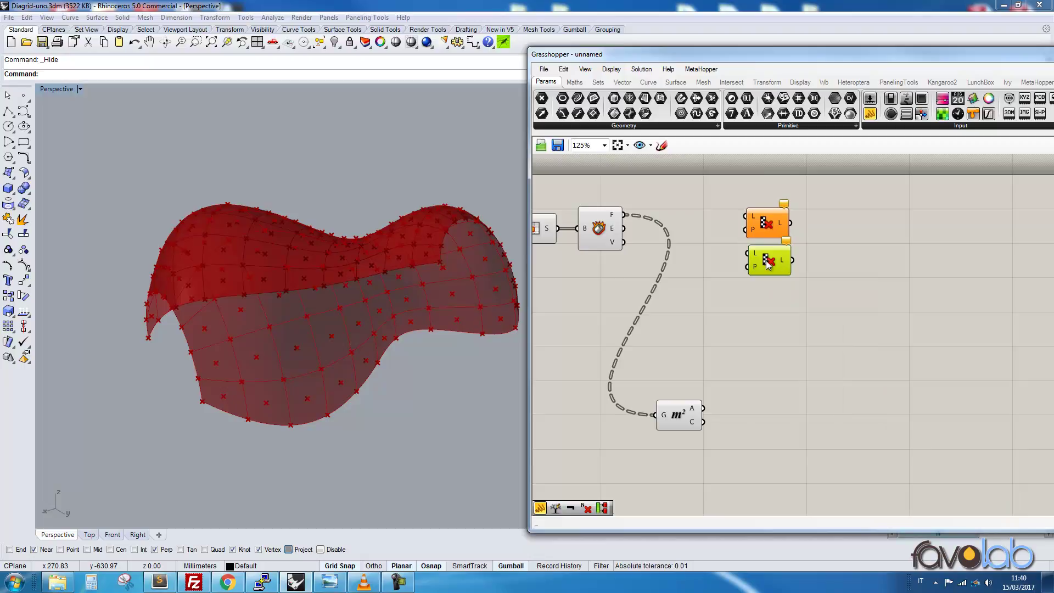
Duplicate the second Cull Pattern below it and set the copy's pattern to False, False, True, False.
left_click_drag(769, 271, 773, 303, "alt")
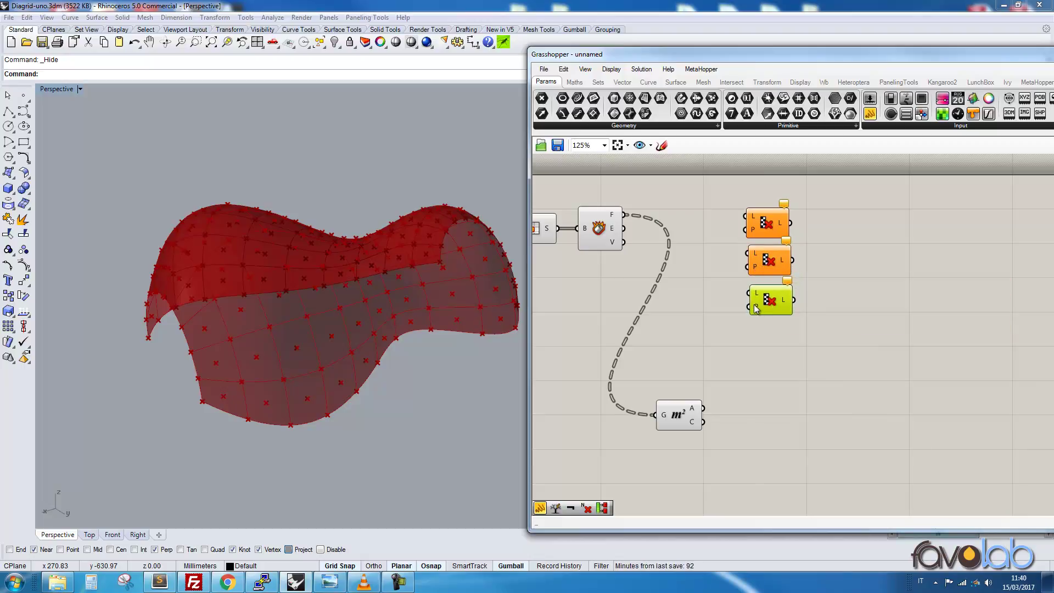
right_click(756, 306)
mouse_move(861, 427)
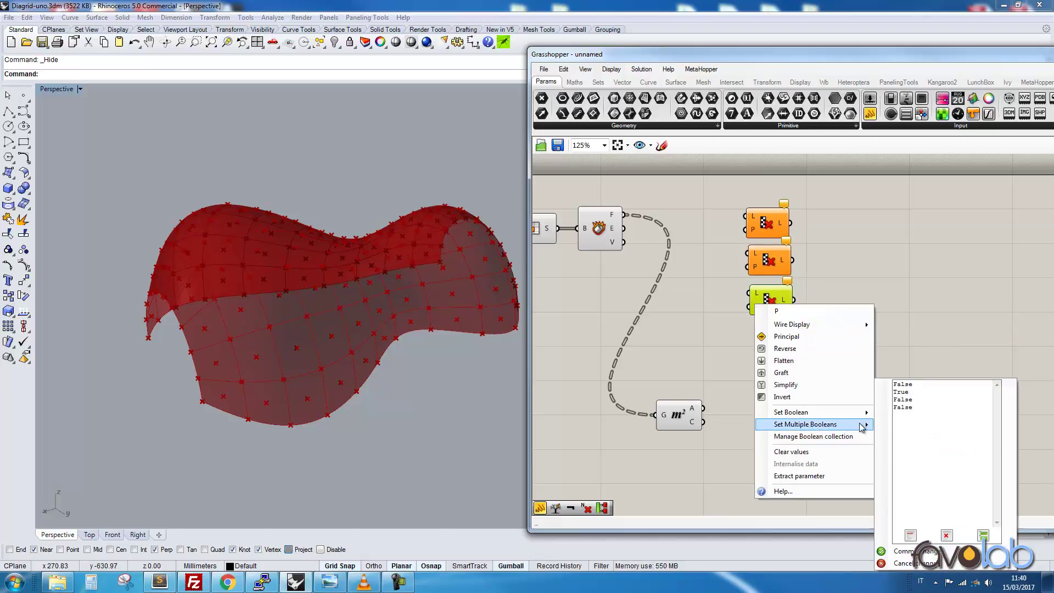
left_click(898, 416)
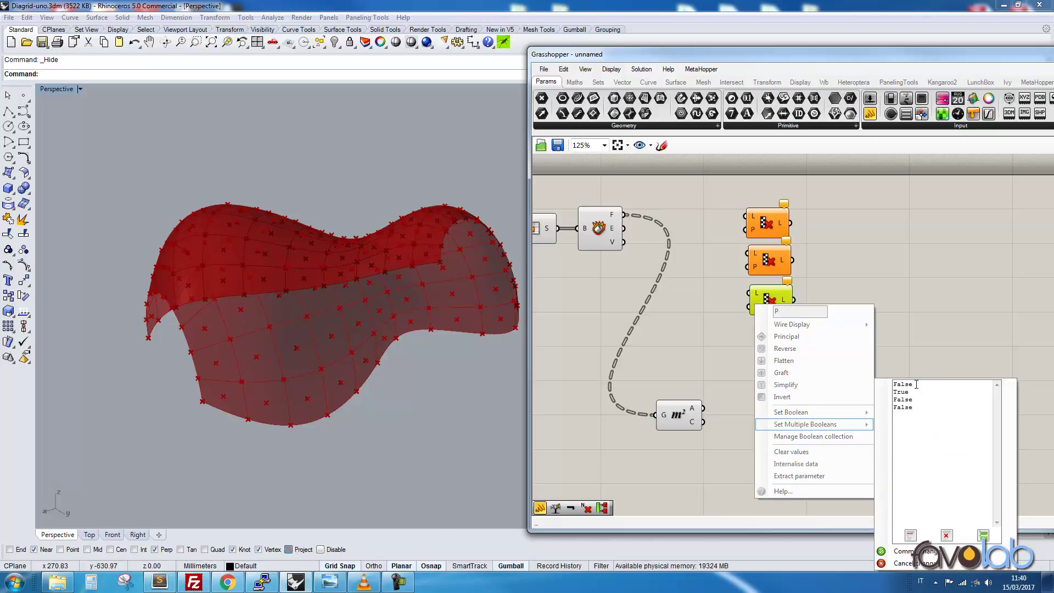
key("Delete")
left_click(911, 551)
Duplicate the third Cull Pattern below it and edit the copy's Boolean pattern to keep each panel's remaining vertex.
left_click_drag(768, 308, 770, 344, "alt")
right_click(770, 344)
right_click(762, 346)
right_click(763, 345)
left_click(744, 354)
right_click(756, 345)
mouse_move(806, 465)
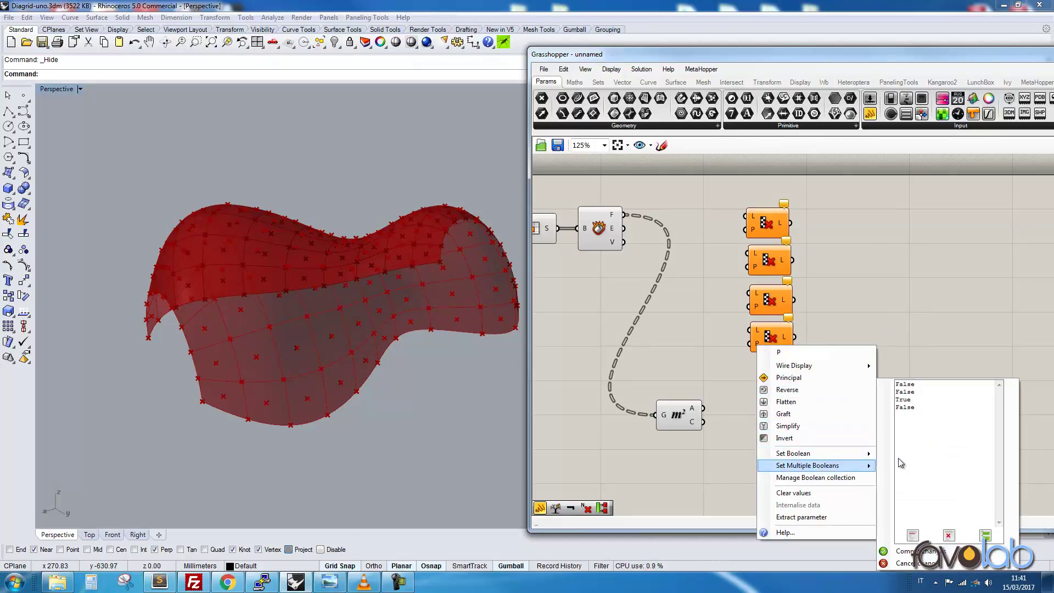
double_click(902, 399)
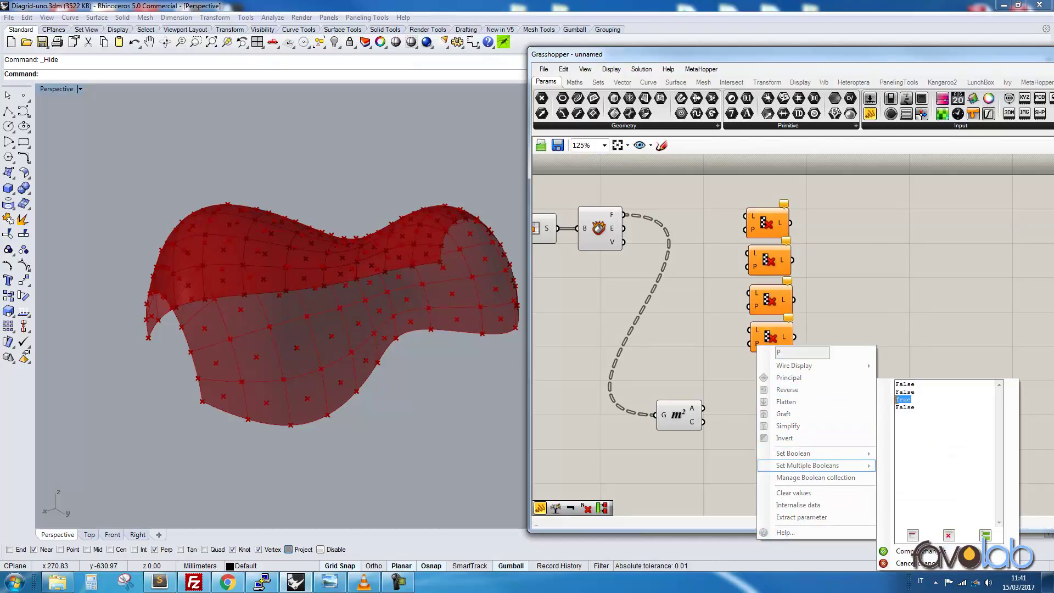
key("BackSpace")
left_click(903, 551)
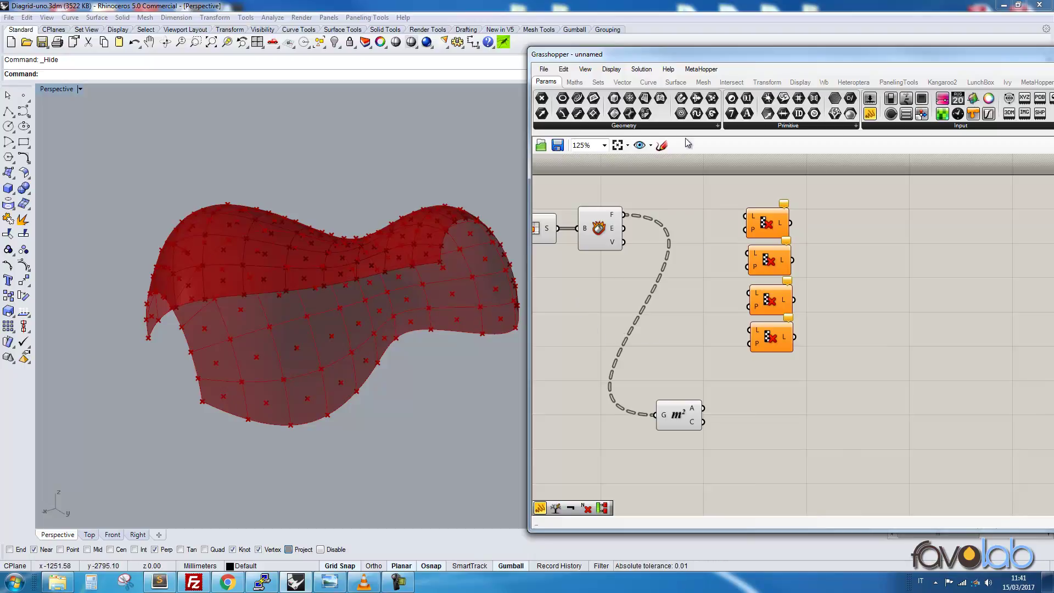
Connect the vertices output of Deconstruct Brep to the list inputs of all four Cull Patterns and place Area directly below them.
left_click_drag(624, 242, 746, 216)
left_click_drag(623, 242, 747, 253)
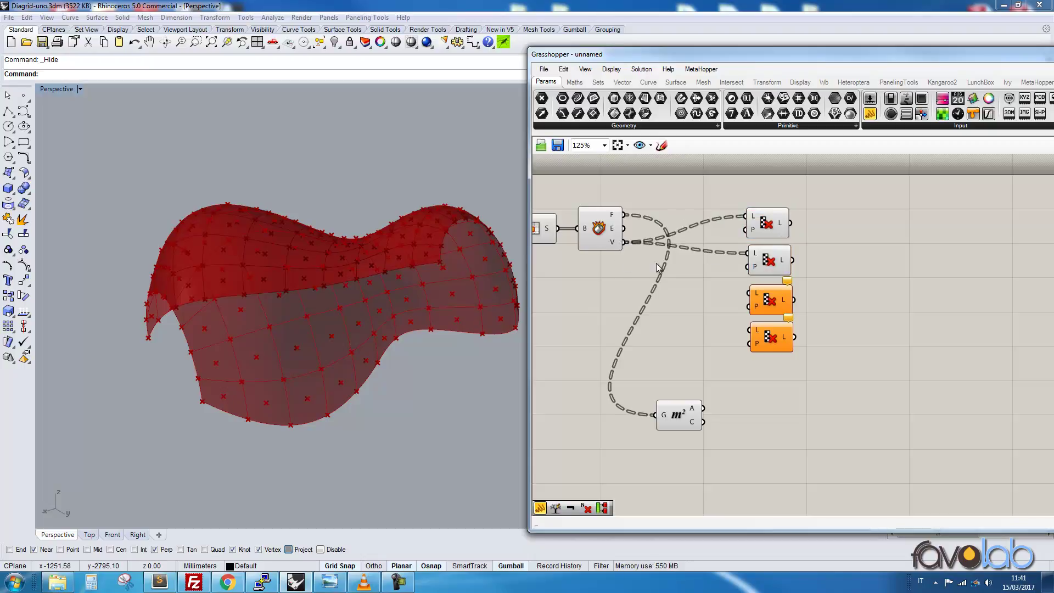
left_click_drag(624, 242, 750, 292)
left_click_drag(624, 242, 750, 329)
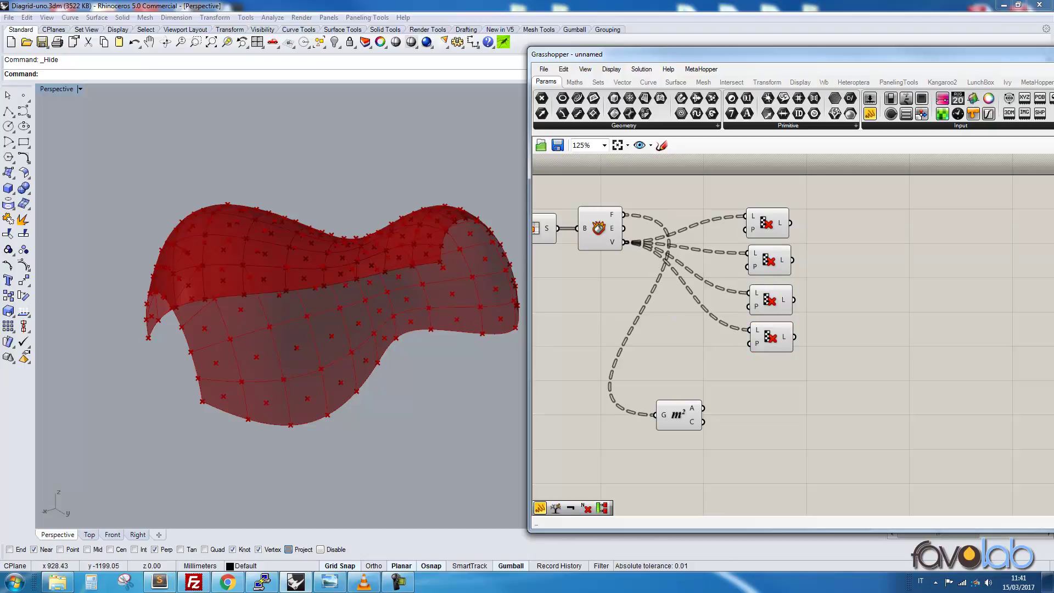
left_click_drag(678, 419, 771, 380)
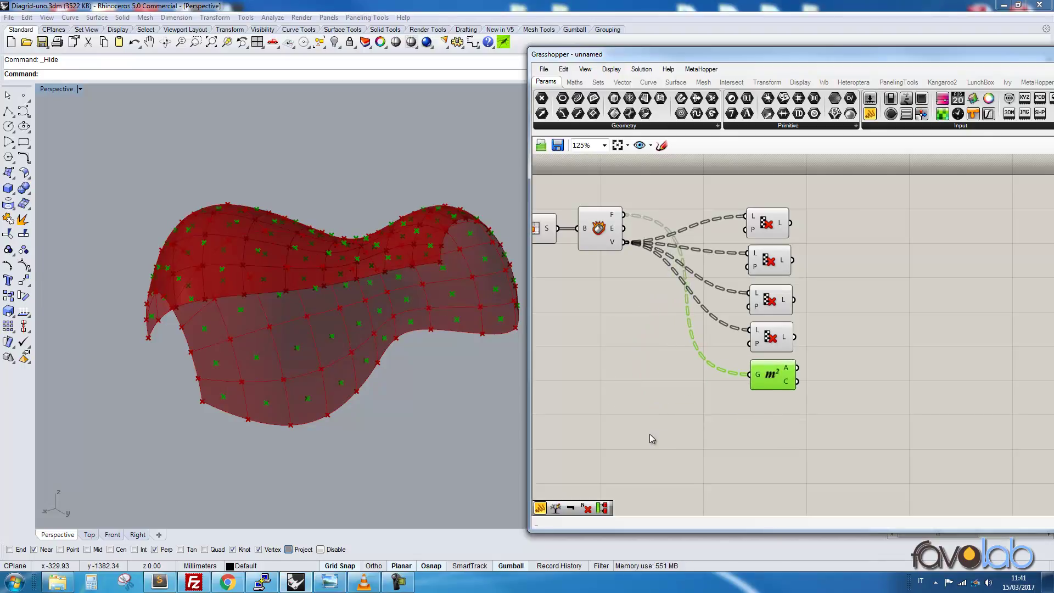
left_click(736, 178)
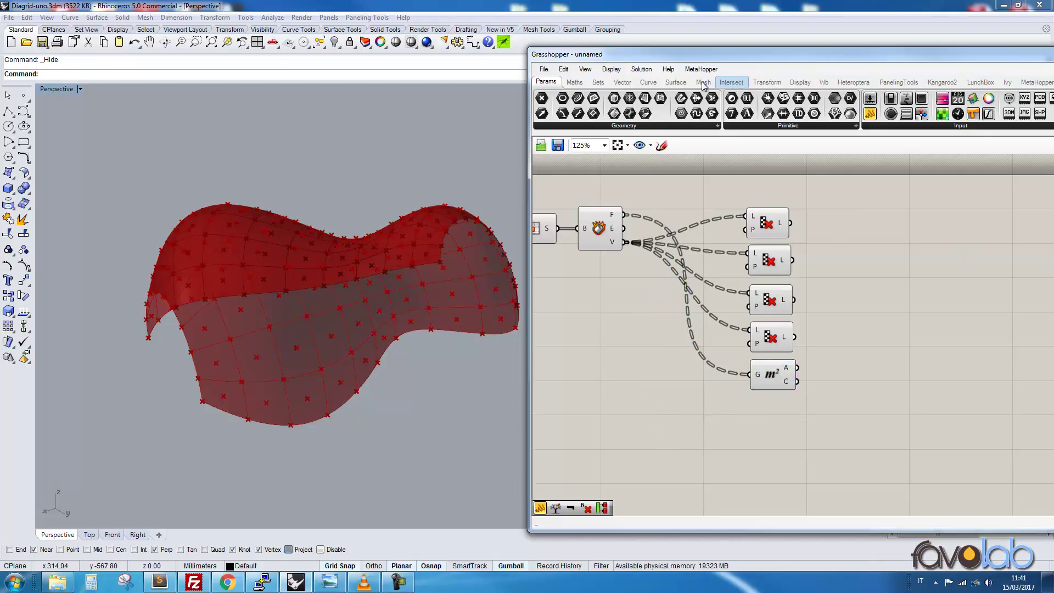
Add a 4Point Surface component beside the Cull Pattern components.
left_click(676, 82)
left_click(774, 99)
left_click(936, 212)
right_click_drag(899, 268, 781, 286)
left_click_drag(821, 216, 850, 243)
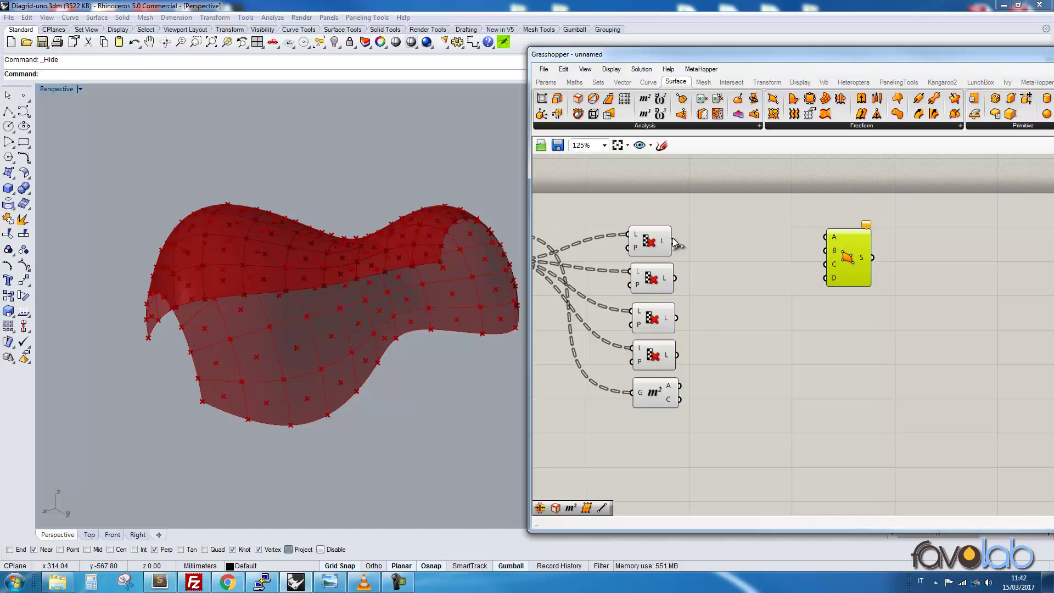
Connect the first Cull Pattern to corner A, the second to B and the Area centroids to C of 4Point Surface.
left_click_drag(674, 240, 825, 236)
left_click_drag(680, 280, 825, 250)
left_click(670, 392)
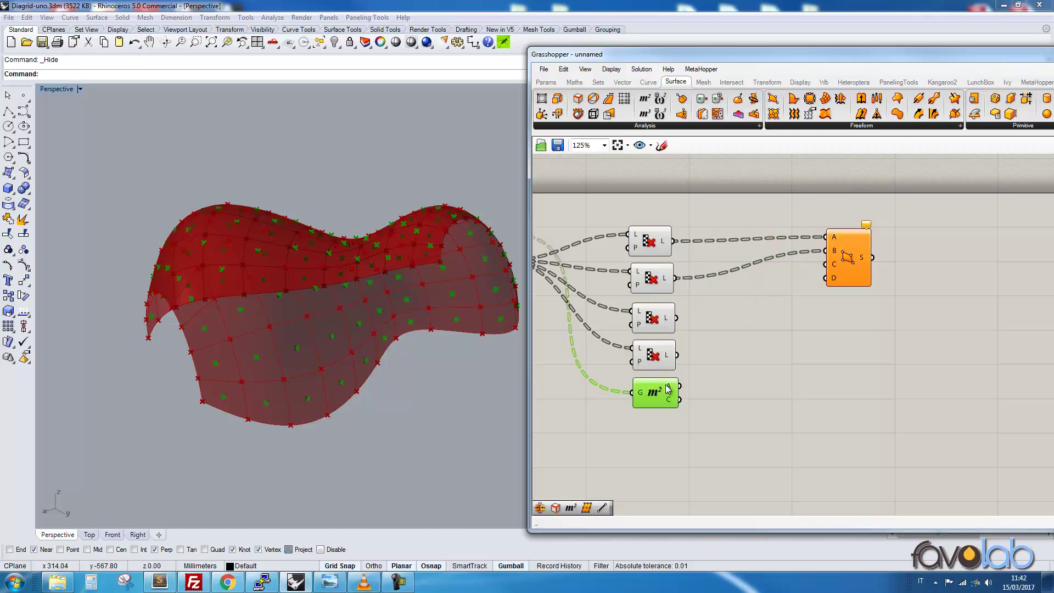
left_click_drag(679, 399, 825, 264)
Turn off the preview of the Cull Pattern, Area, Isotrim and Deconstruct Brep components.
left_click_drag(695, 205, 613, 413)
right_click(654, 239)
right_click(720, 207)
left_click(740, 233)
right_click_drag(588, 378, 822, 370)
left_click_drag(769, 190, 645, 262)
right_click(663, 315)
left_click(689, 341)
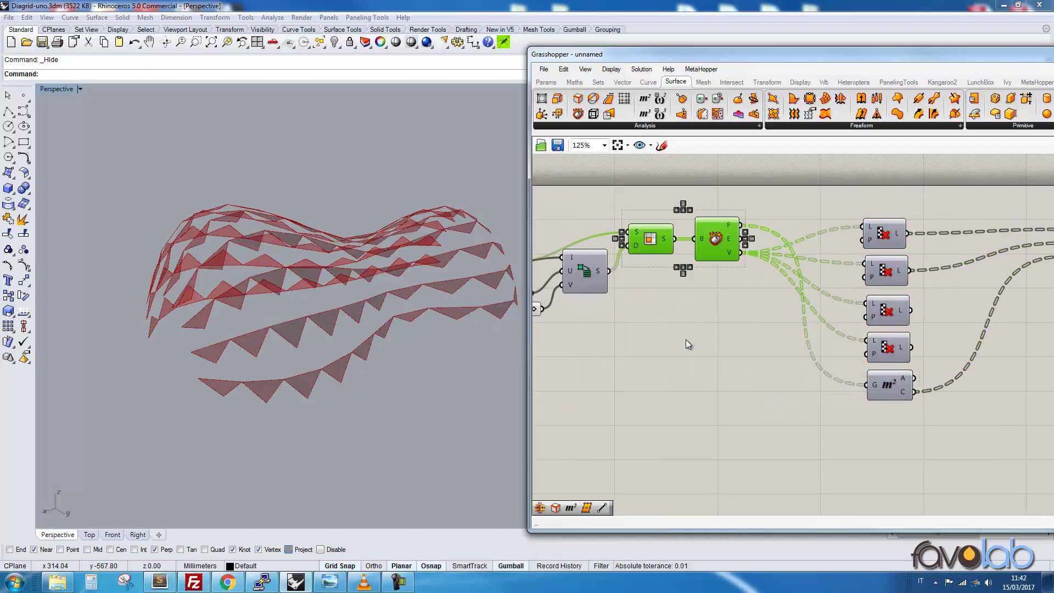
Duplicate the 4Point Surface component with its connections and place the copy below the original.
right_click_drag(879, 259, 631, 240)
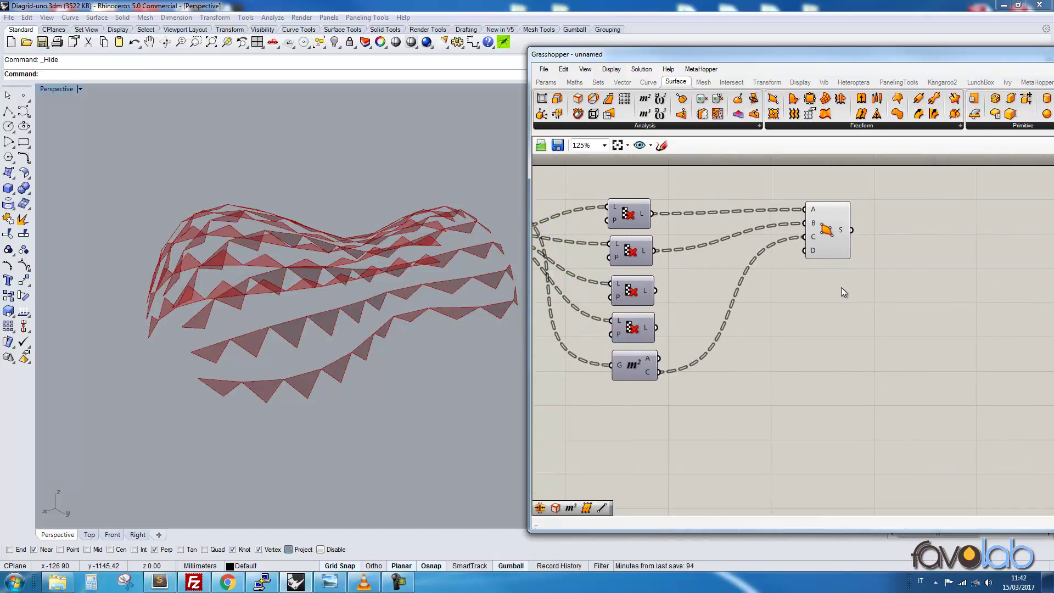
left_click(824, 227)
left_click_drag(824, 227, 827, 296, "alt")
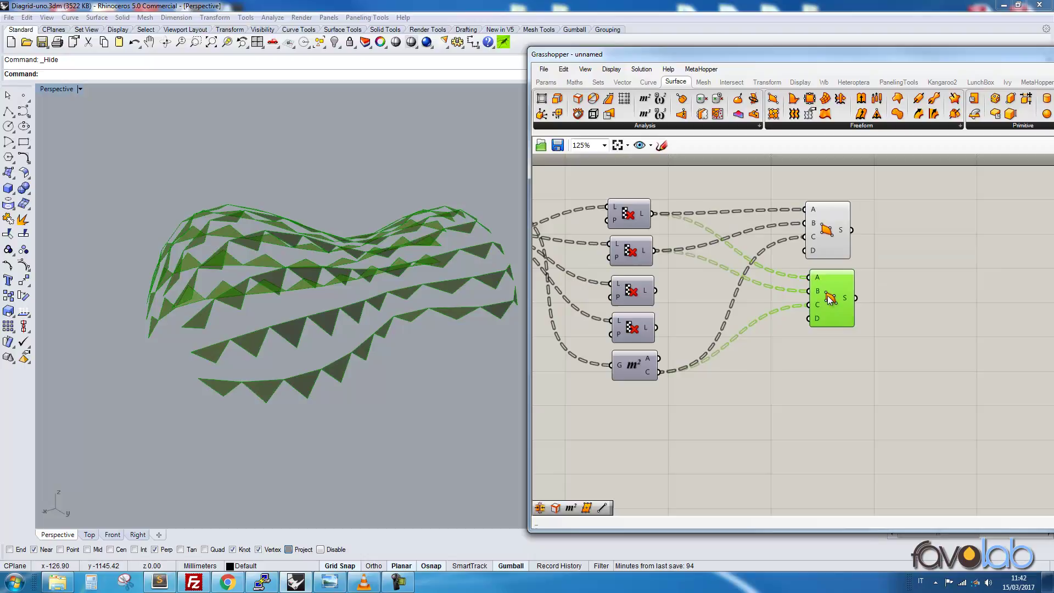
left_click(815, 358)
Replace the second 4Point Surface's corner inputs with the third Cull Pattern on A and the fourth on B.
scroll(619, 279, "up", 3)
middle_click(708, 274)
left_click(690, 378)
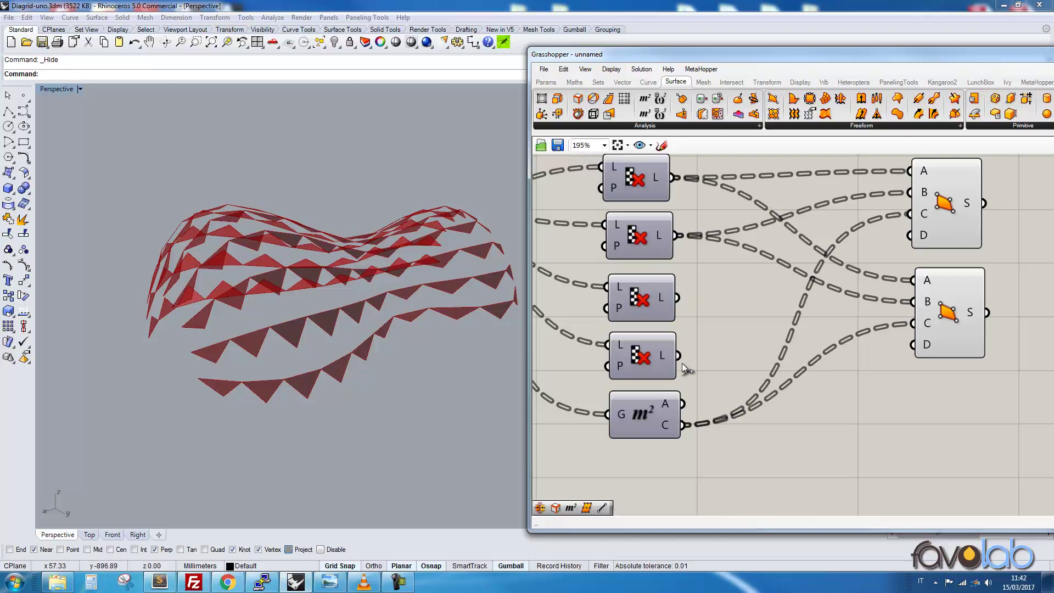
left_click_drag(679, 356, 912, 301)
left_click_drag(677, 297, 918, 280)
left_click(958, 321)
left_click(951, 212)
left_click(948, 329)
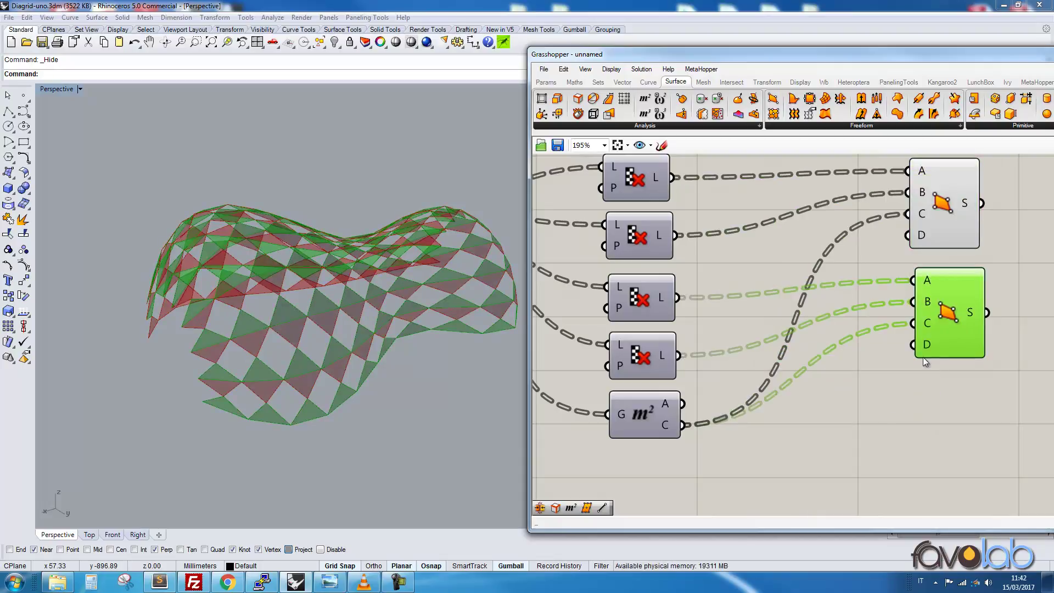
Duplicate the second 4Point Surface with its connections and place the copy below it.
scroll(937, 339, "down", 4)
left_click_drag(828, 283, 848, 344, "alt")
scroll(754, 381, "up", 1)
right_click_drag(754, 381, 746, 428)
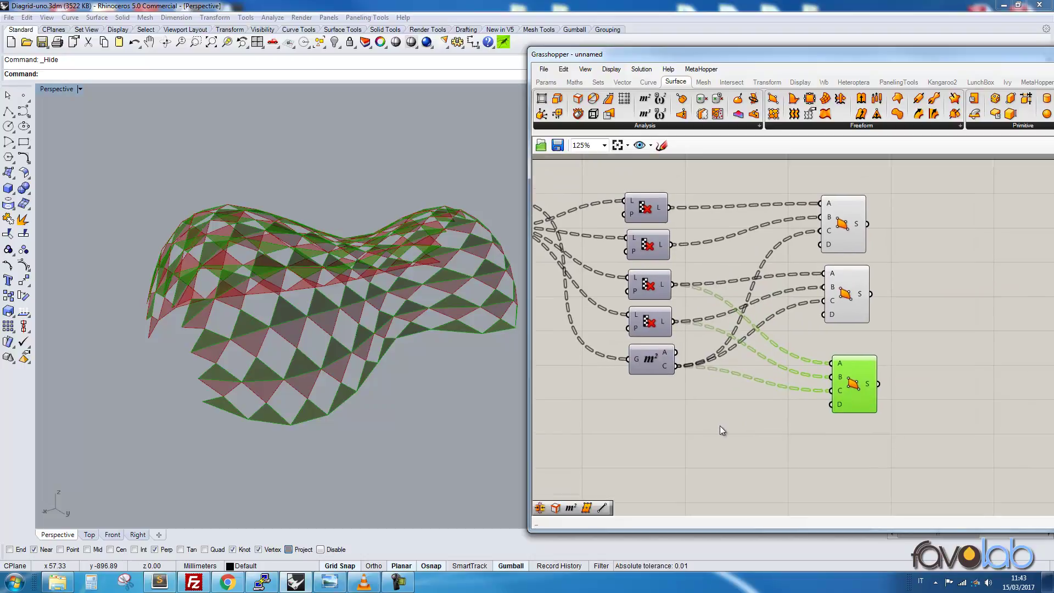
left_click(720, 424)
Connect the first Cull Pattern to corner A and the fourth to corner B of the third 4Point Surface.
left_click_drag(669, 208, 829, 367)
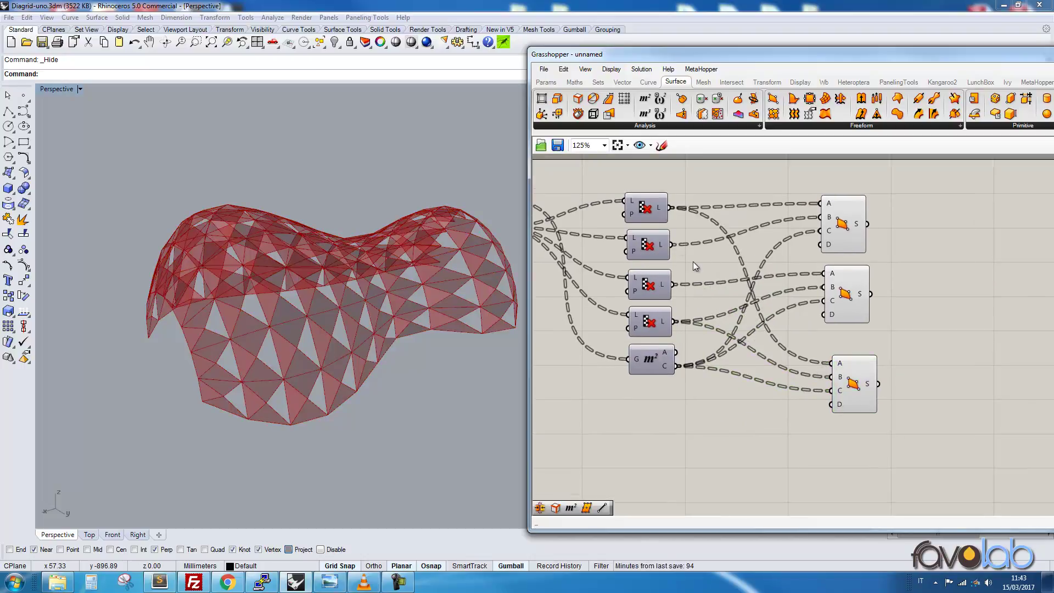
left_click_drag(673, 284, 834, 379)
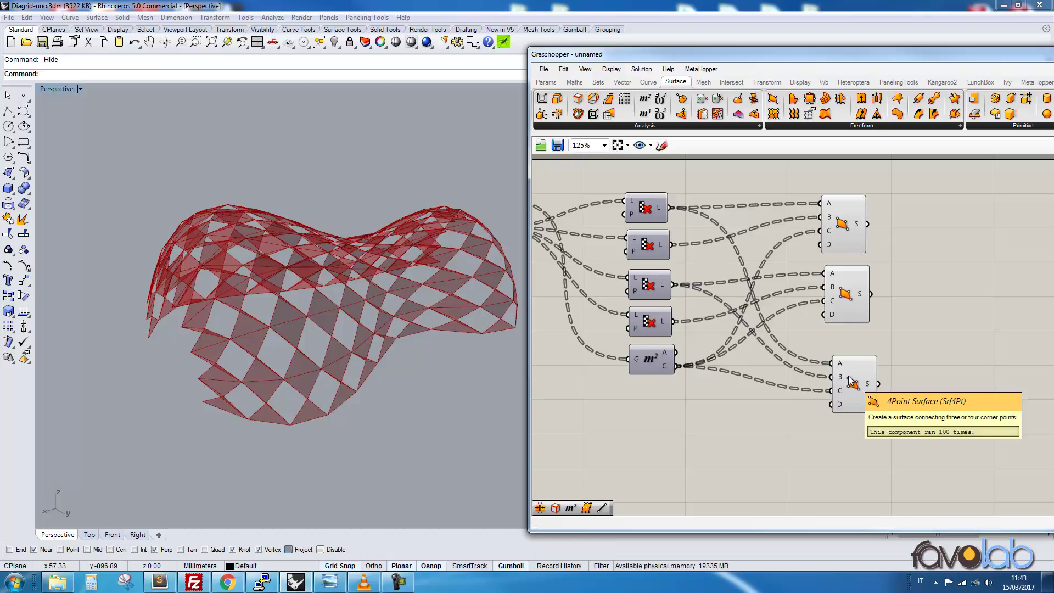
left_click(850, 382)
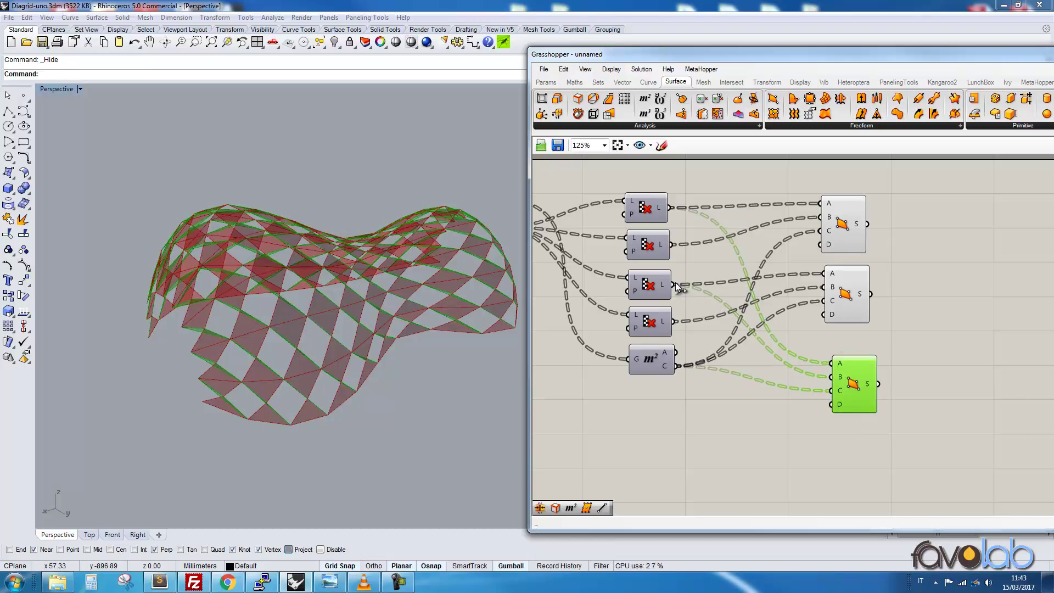
left_click_drag(829, 378, 658, 326)
Arrange the second and third 4Point Surface components in a tidy column beneath the first.
left_click_drag(849, 378, 843, 357)
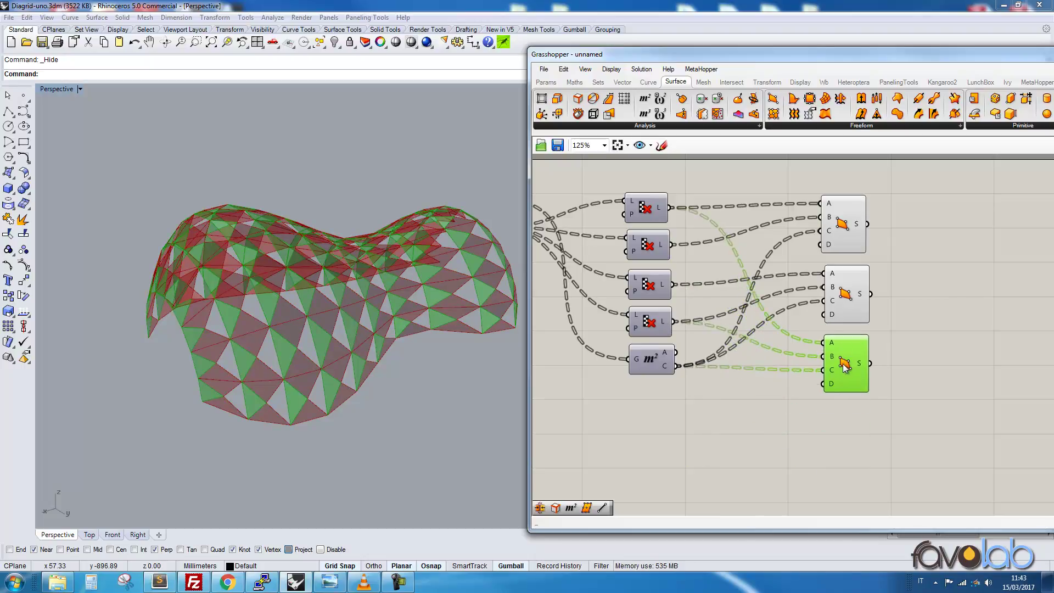
left_click(844, 292)
left_click(849, 218)
left_click(835, 453)
left_click(850, 227)
mouse_move(850, 308)
left_mouse_down()
mouse_move(851, 318)
mouse_move(848, 301)
left_mouse_up()
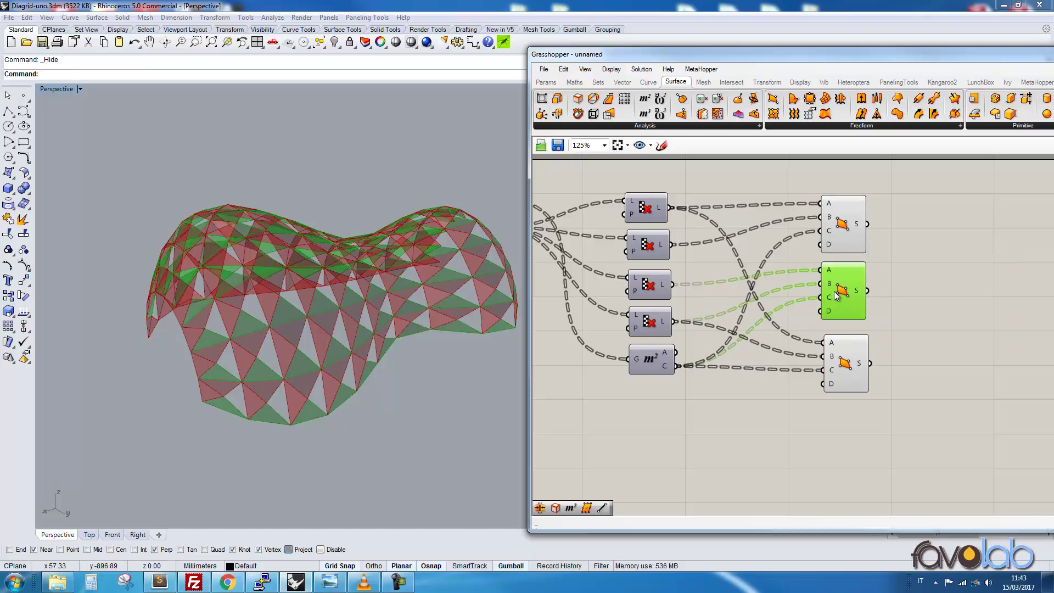
Duplicate the third 4Point Surface below it, connecting the second Cull Pattern to corner A and the third to B.
mouse_move(842, 364)
left_mouse_down()
mouse_move(845, 377)
mouse_move(842, 362)
left_mouse_up()
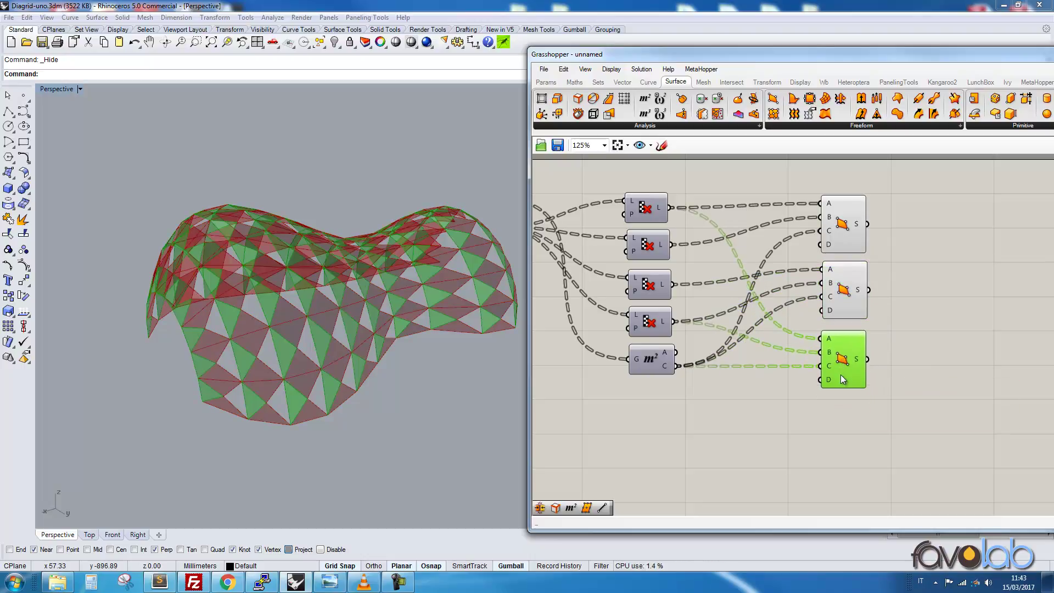
left_click(837, 430)
left_click(842, 370)
left_click_drag(842, 370, 850, 421)
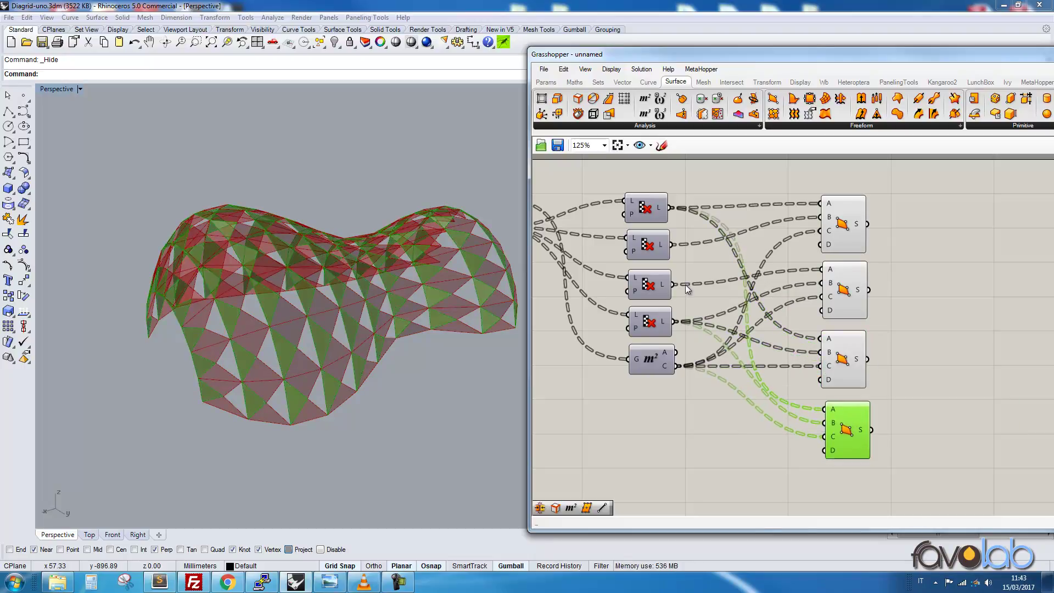
left_click_drag(671, 245, 825, 409)
left_click_drag(674, 284, 825, 423)
Check which triangles of the vault each of the four 4Point Surface components generates.
left_click(835, 365)
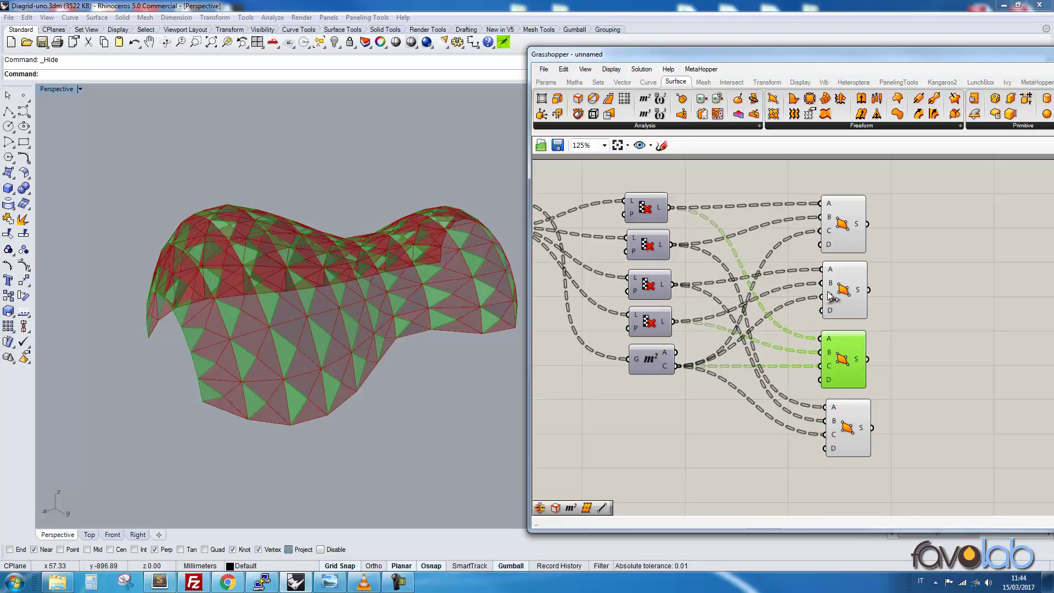
left_click(843, 226)
left_click(845, 300)
left_click(843, 359)
left_click(848, 428)
left_click(757, 459)
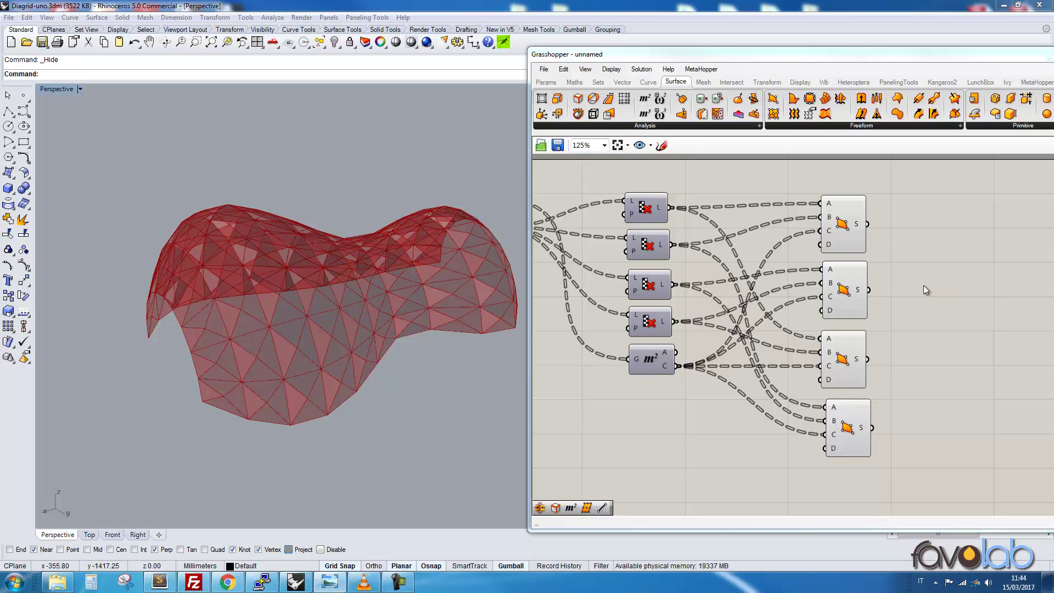
Move the lower three 4Point Surface components well below the first one and turn off their preview.
scroll(774, 360, "down", 5)
right_click_drag(792, 437, 923, 303)
left_click_drag(936, 377, 873, 489)
left_click(879, 310, "ctrl")
scroll(739, 364, "up", 5)
middle_click(711, 335)
right_click_drag(704, 340, 733, 297)
scroll(741, 291, "down", 8)
scroll(744, 335, "up", 5)
left_click(768, 377)
left_click_drag(795, 301, 693, 480)
right_click(779, 340)
left_click(807, 366)
Add a Deconstruct Brep component beside the first 4Point Surface and connect the surface output to its B input.
scroll(763, 370, "up", 7)
scroll(762, 370, "up", 1)
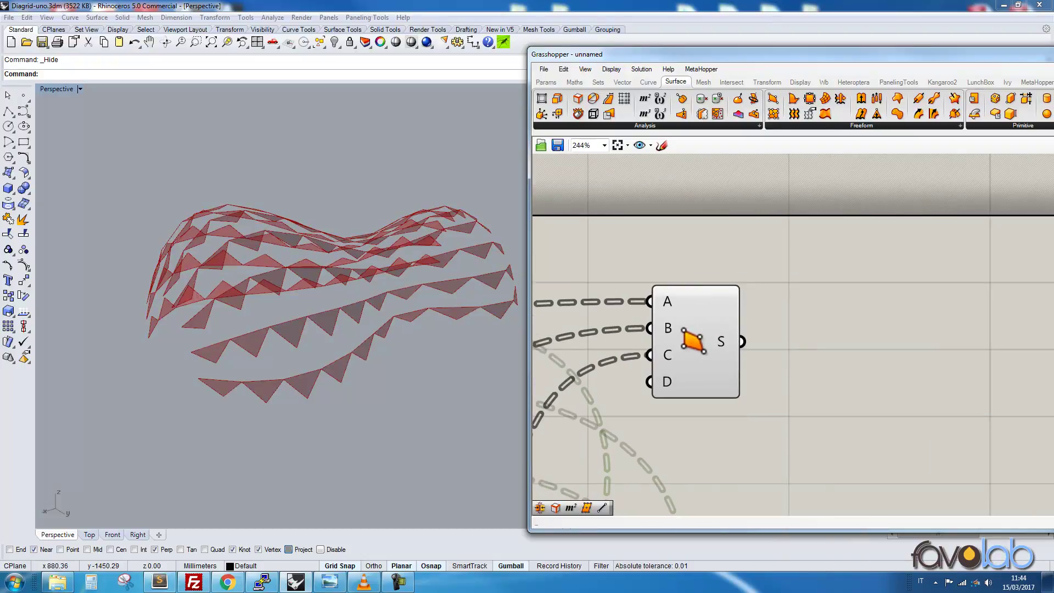
double_click(805, 337)
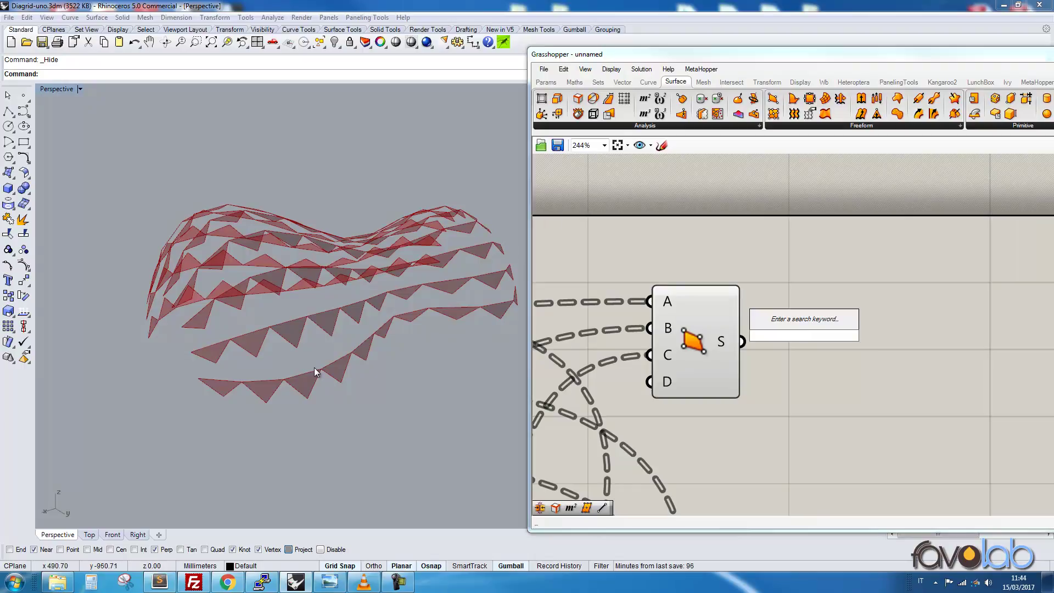
type("debr")
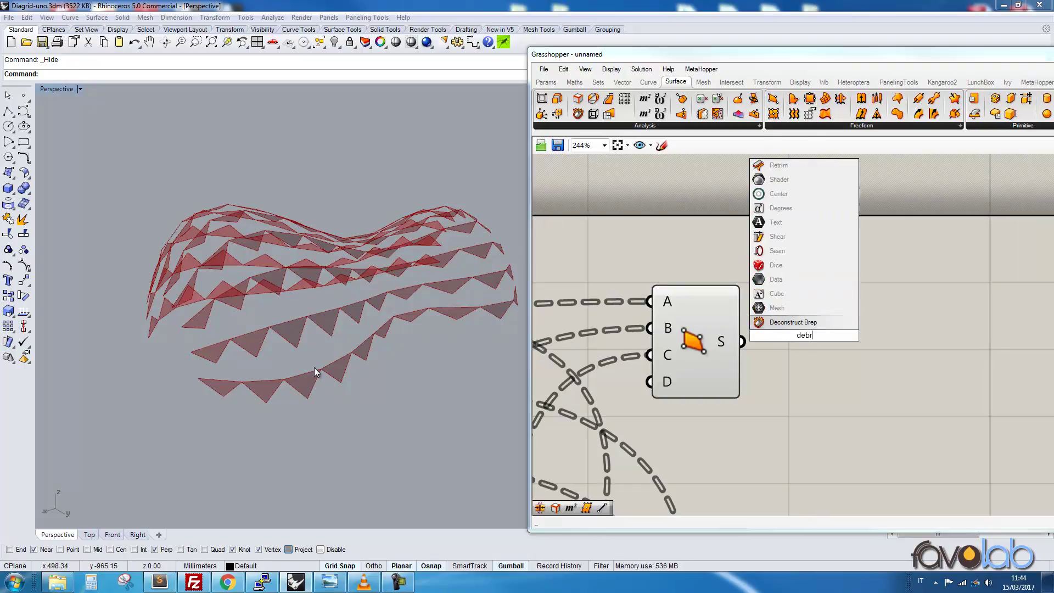
key("Return")
left_click_drag(807, 337, 864, 337)
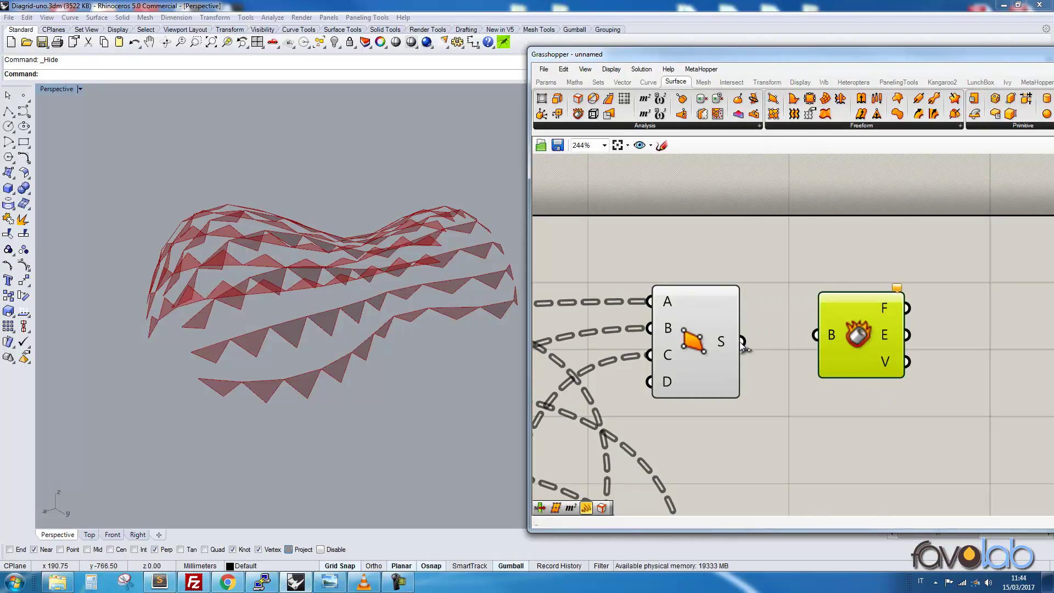
left_click_drag(742, 341, 815, 335)
Turn off the preview of the first 4Point Surface component.
right_click(713, 363)
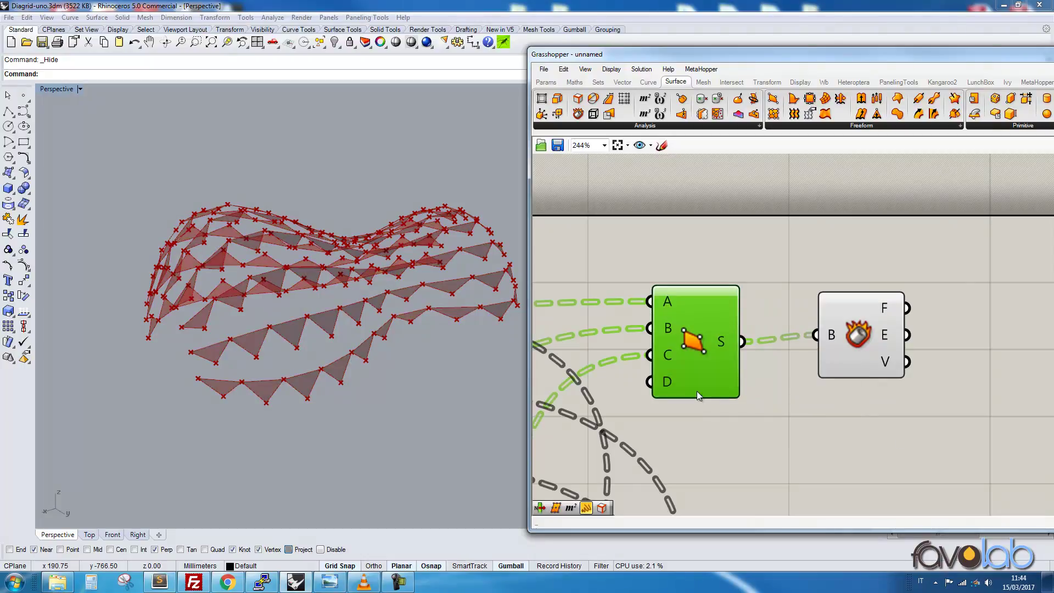
scroll(699, 398, "down", 7)
right_click_drag(701, 404, 774, 332)
scroll(787, 335, "up", 4)
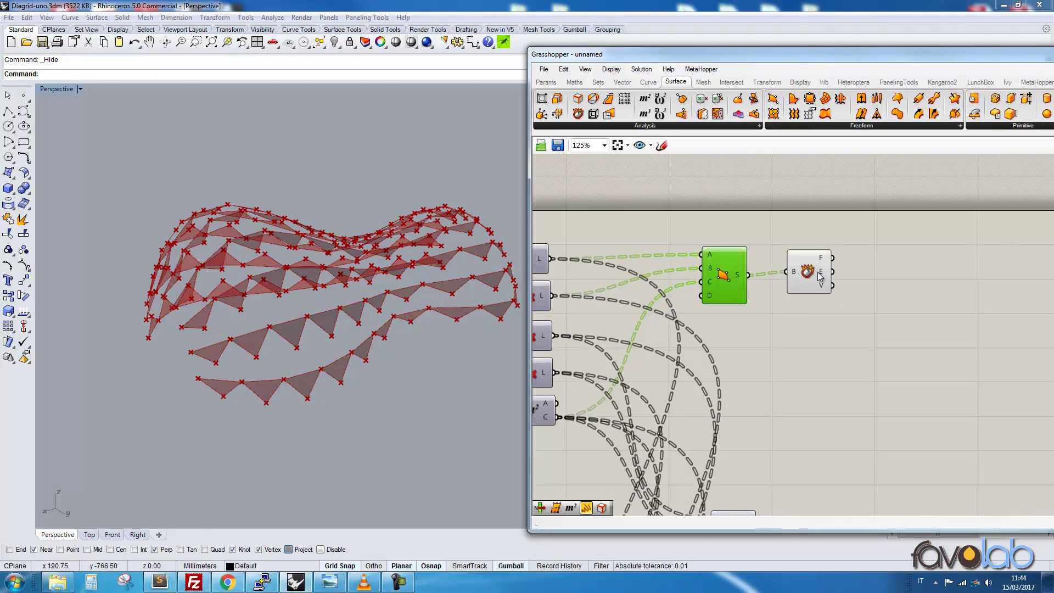
left_click(818, 275)
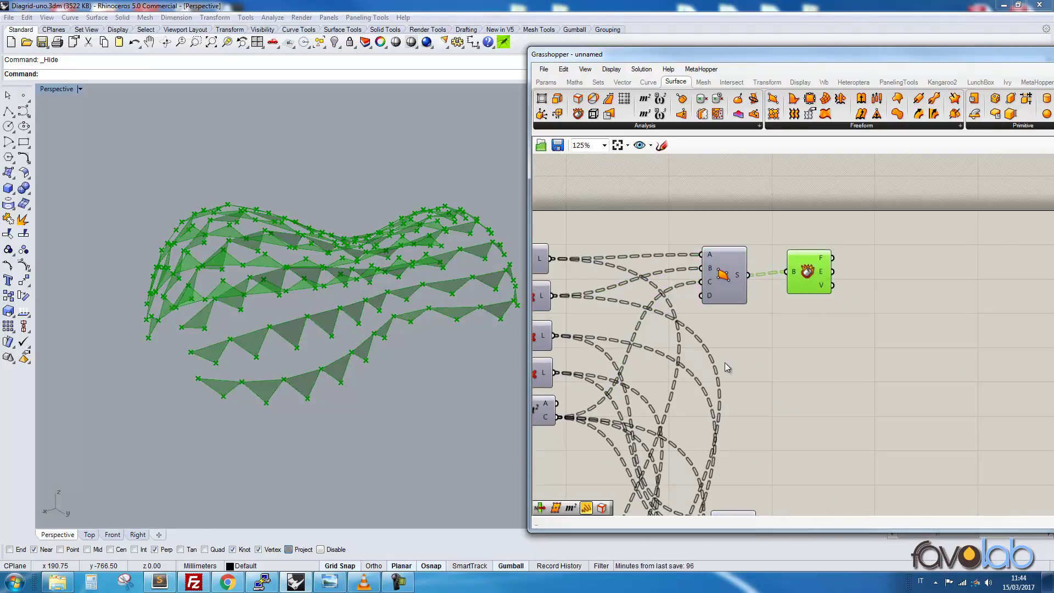
Add an Area component below and beyond the Deconstruct Brep.
right_click_drag(775, 336, 644, 362)
scroll(774, 355, "up", 2)
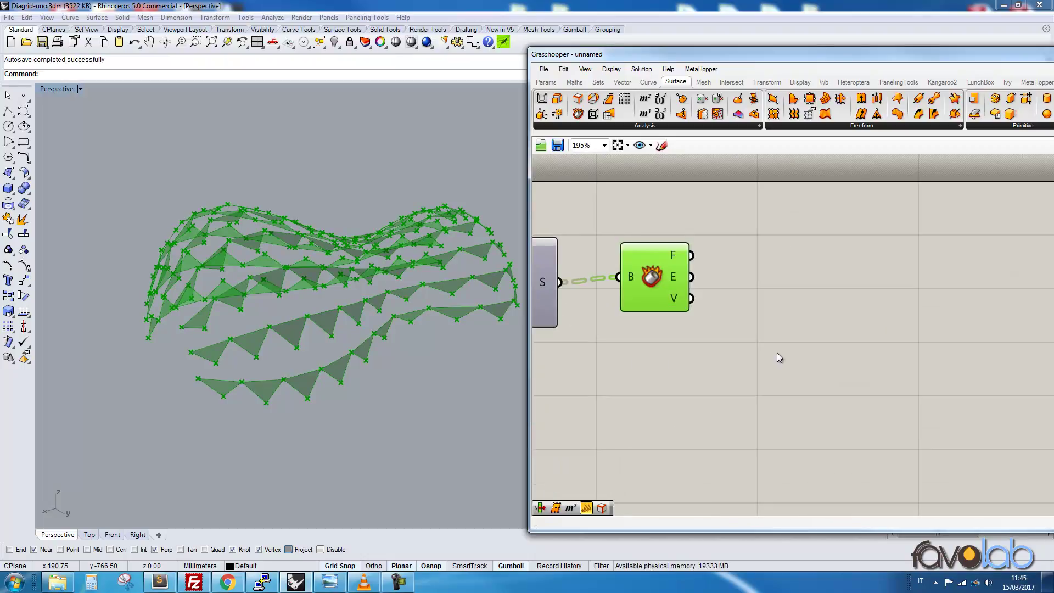
double_click(749, 354)
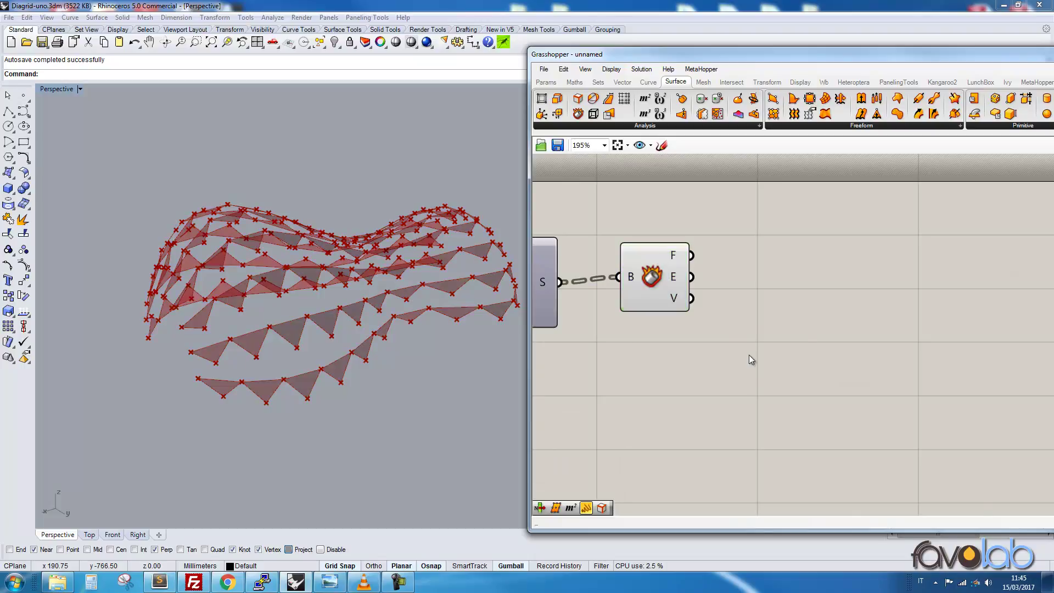
type("area")
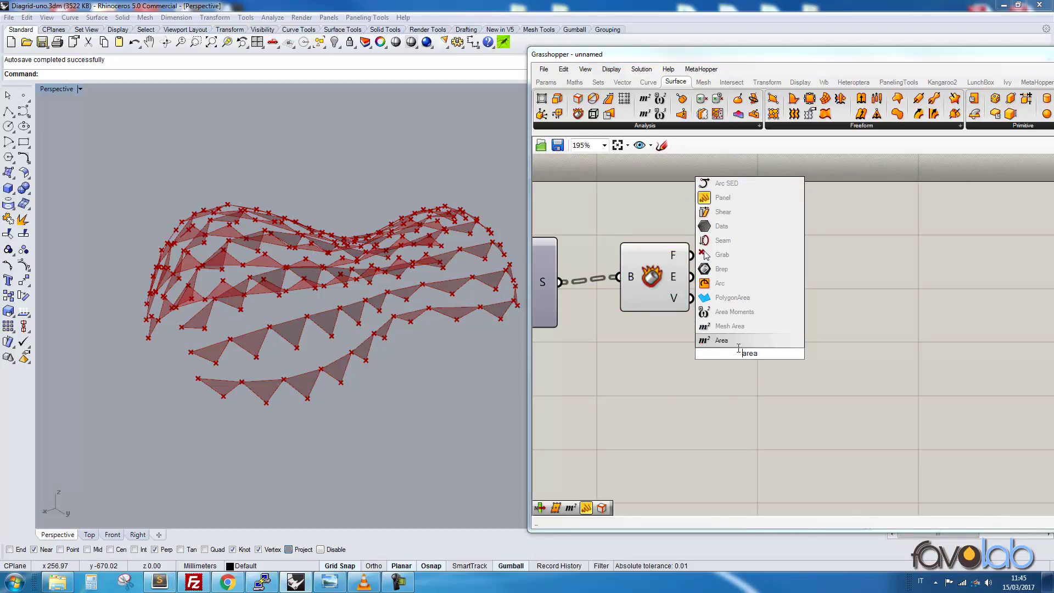
key("Return")
left_click_drag(765, 360, 784, 383)
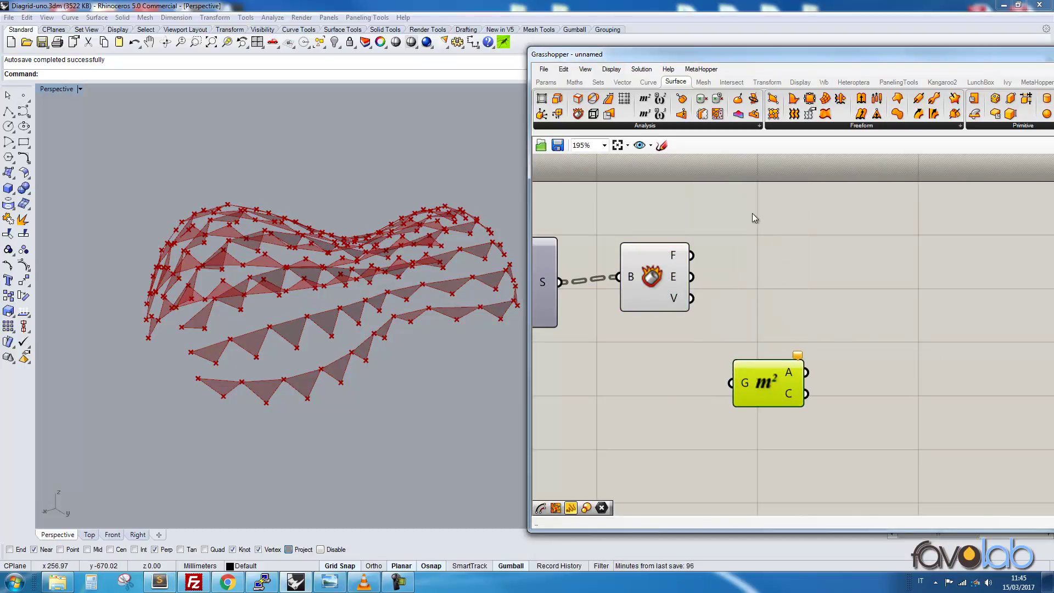
Simplify the Deconstruct Brep's F output and connect it to the Area component's G input.
right_click(682, 254)
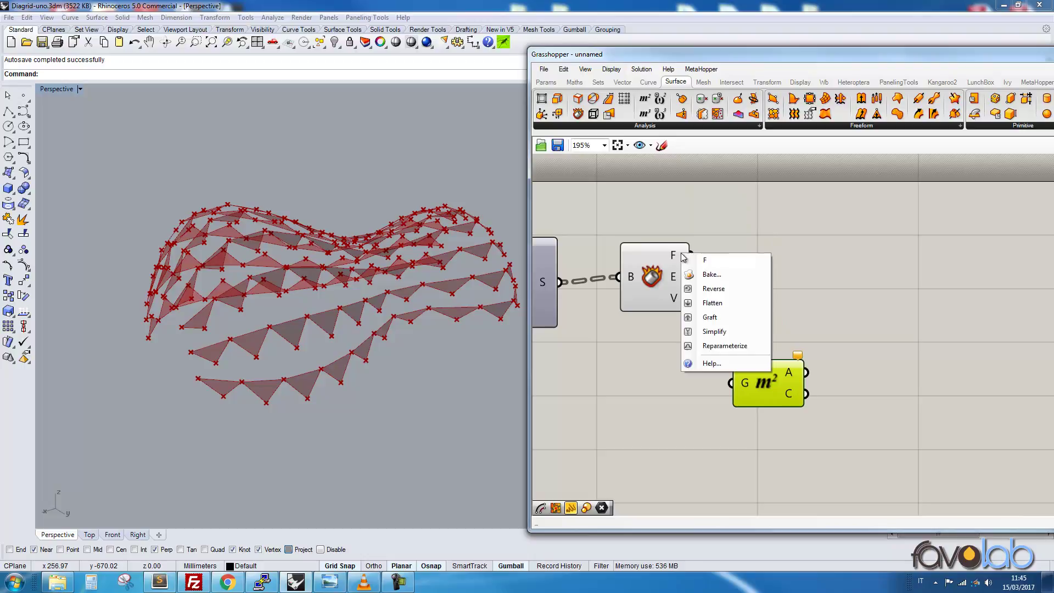
left_click(714, 331)
left_click_drag(708, 255, 823, 440)
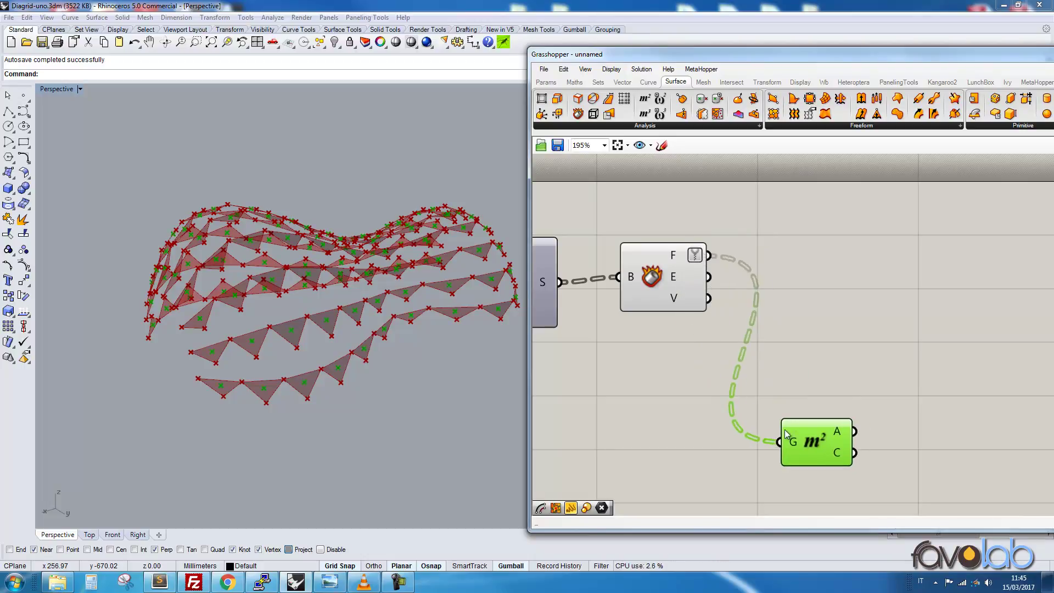
Add a Cull Pattern component above the Area component.
double_click(847, 295)
type("cull")
key("Return")
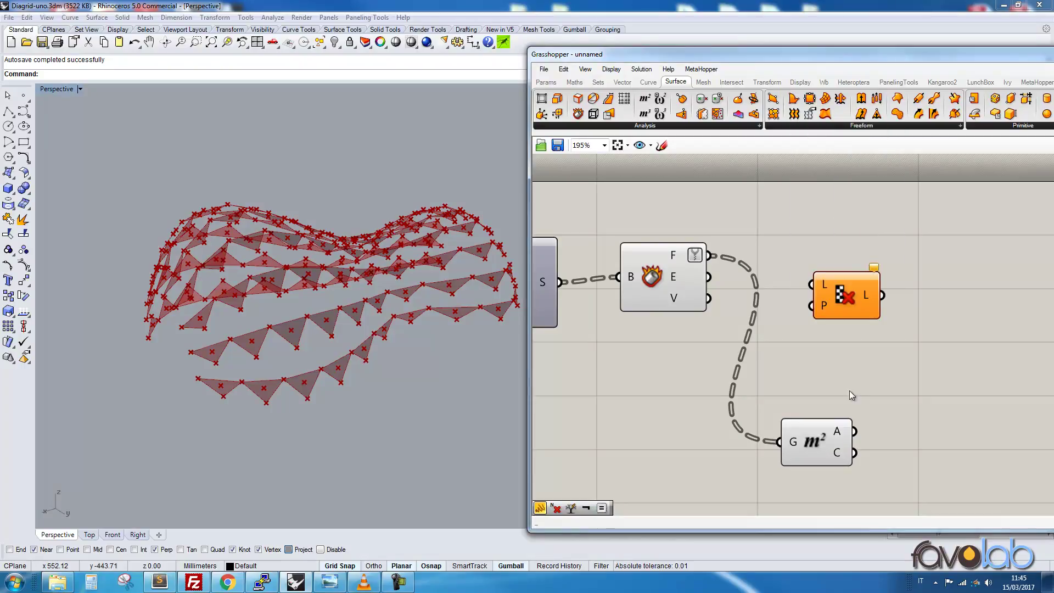
Set the new Cull Pattern's P input to the boolean sequence True, False, False.
right_click(823, 307)
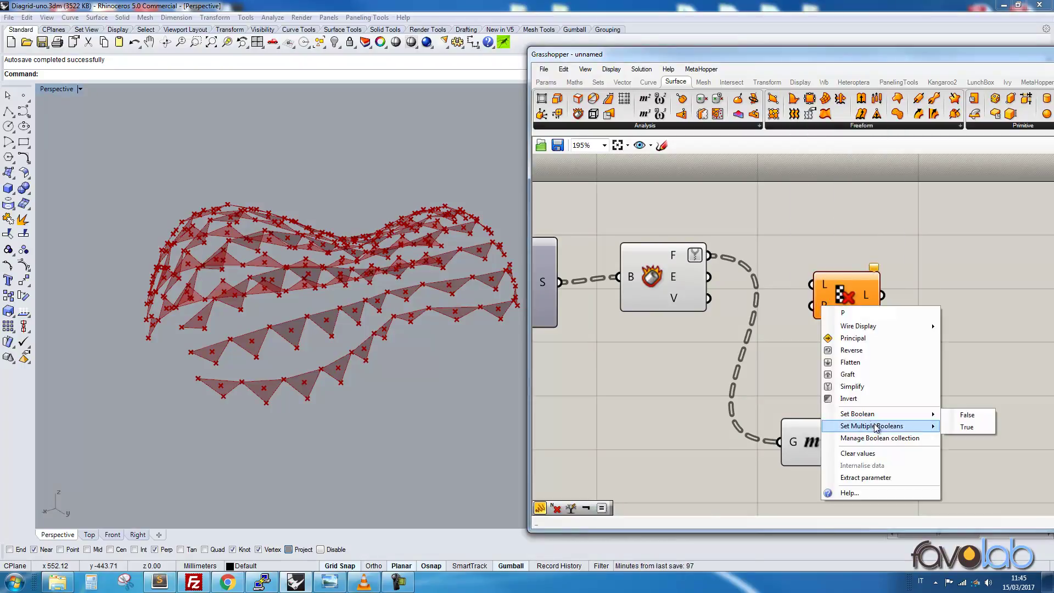
mouse_move(872, 426)
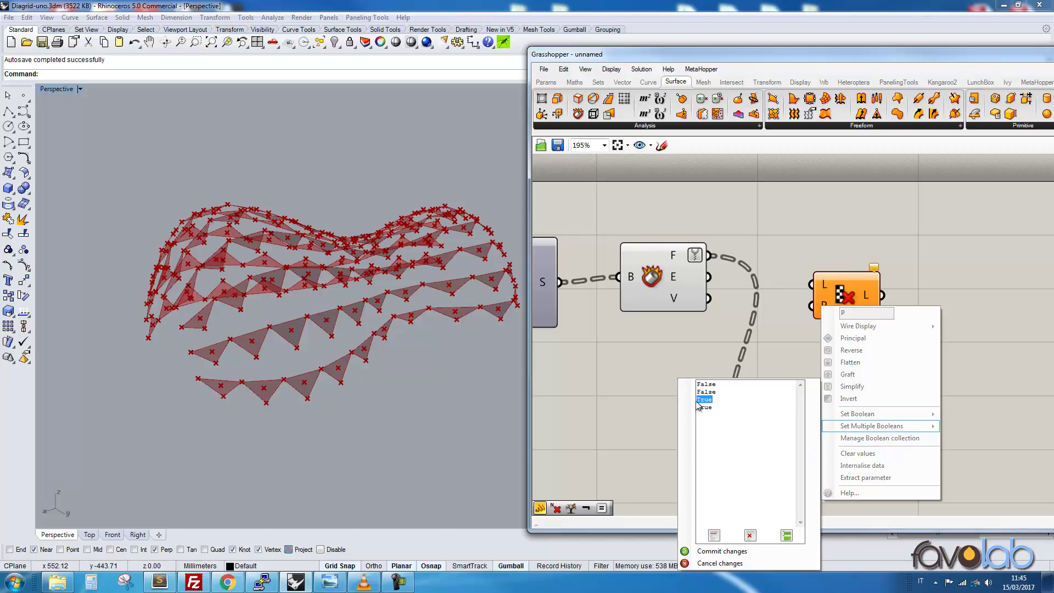
double_click(714, 407)
key("ctrl+c")
key("BackSpace")
left_click_drag(715, 385, 695, 384)
left_click(716, 386)
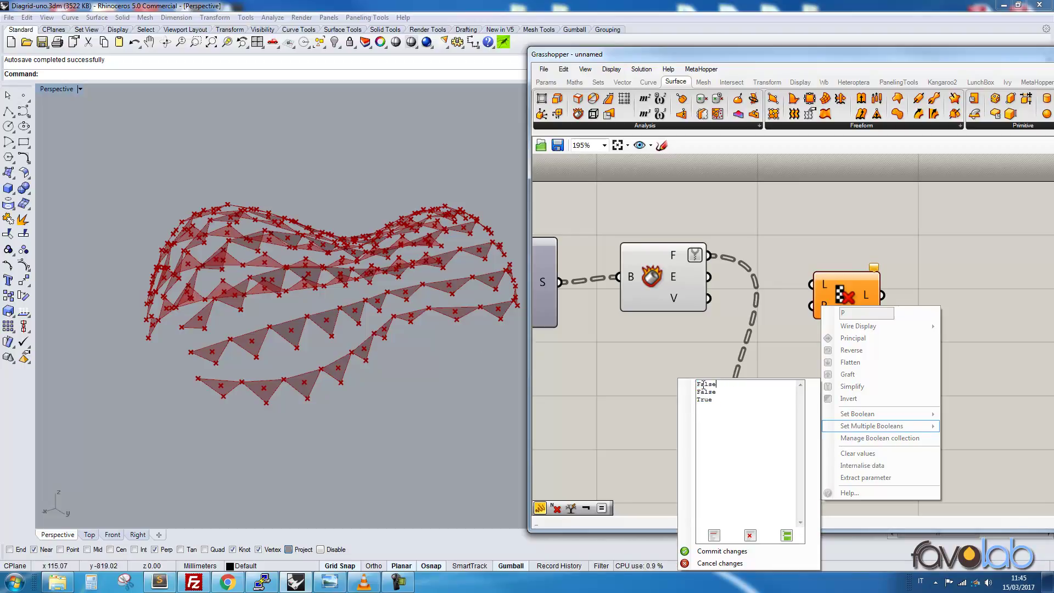
key("Home")
key("Return")
key("Up")
key("ctrl+v")
key("Delete")
key("Right")
key("Right")
key("BackSpace")
key("BackSpace")
key("BackSpace")
key("BackSpace")
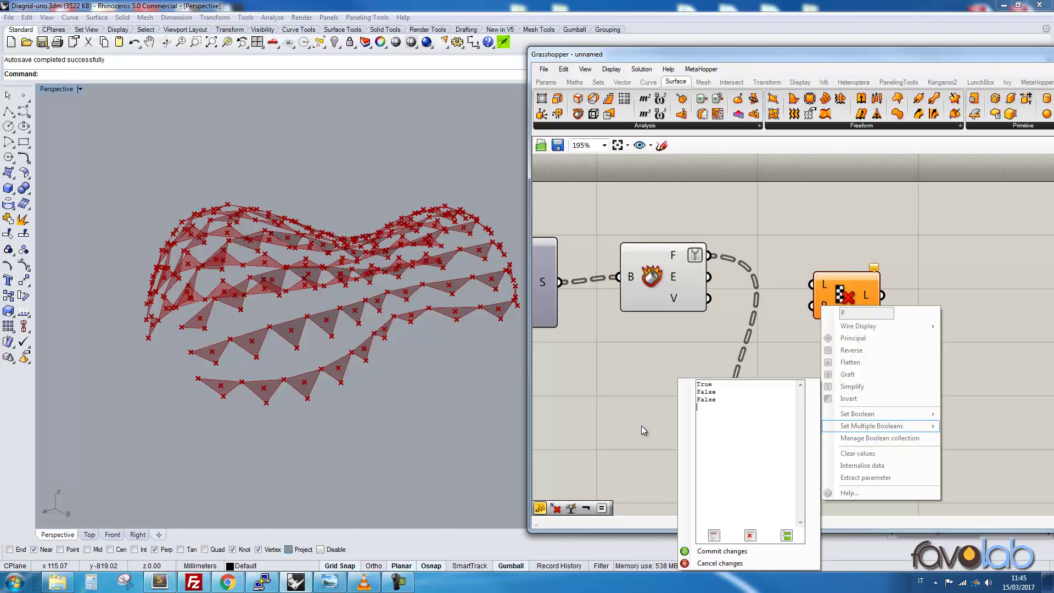
left_click(718, 560)
Duplicate the Cull Pattern below itself and set the copy's pattern to False, True, False.
left_click_drag(846, 289, 864, 385)
right_click(863, 386)
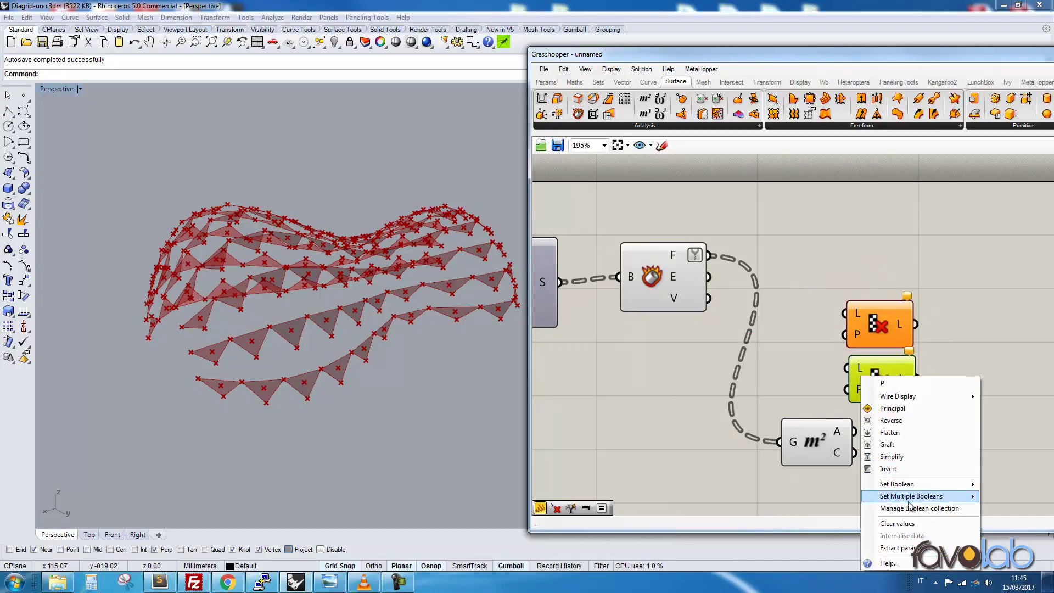
mouse_move(906, 496)
left_click_drag(754, 387, 736, 384)
key("BackSpace")
key("BackSpace")
key("Return")
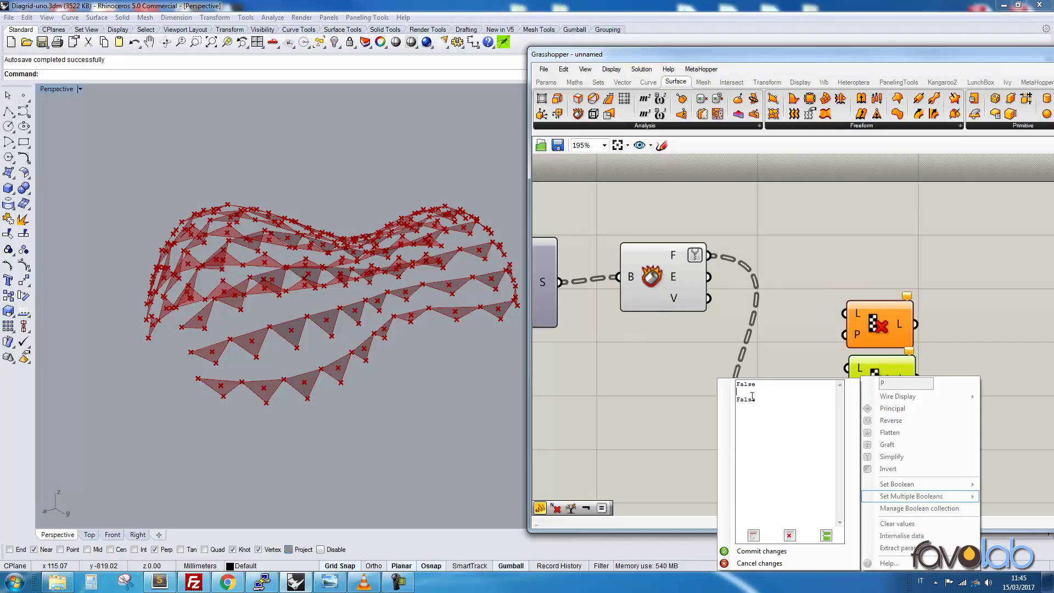
left_click(761, 548)
Duplicate the second Cull Pattern and set the third one's pattern to False, False, True.
left_click_drag(862, 380, 889, 446, "alt")
right_click(884, 455)
mouse_move(891, 495)
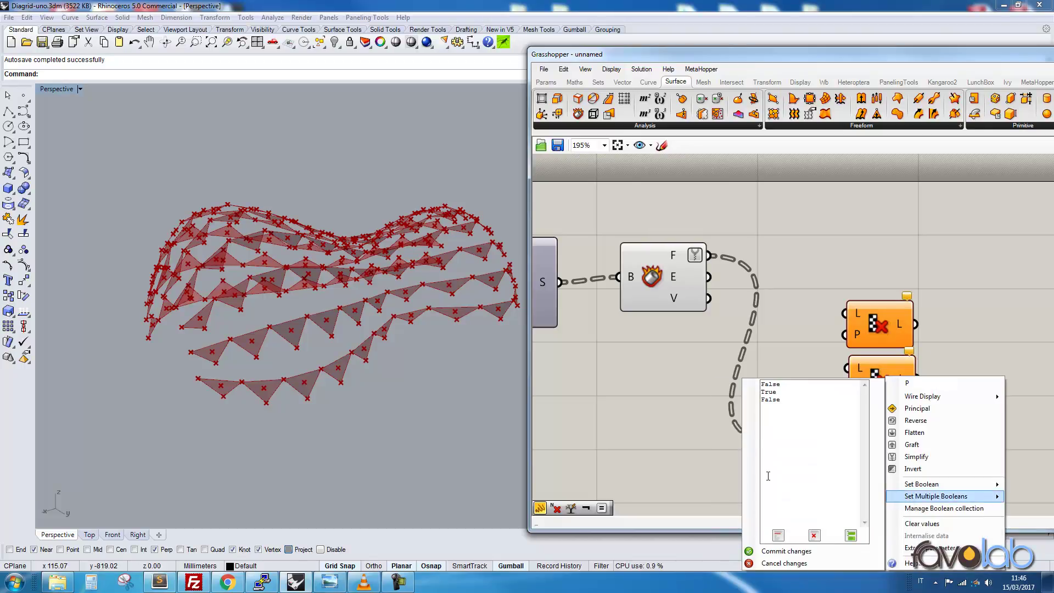
left_click(762, 397)
key("BackSpace")
left_click(791, 391)
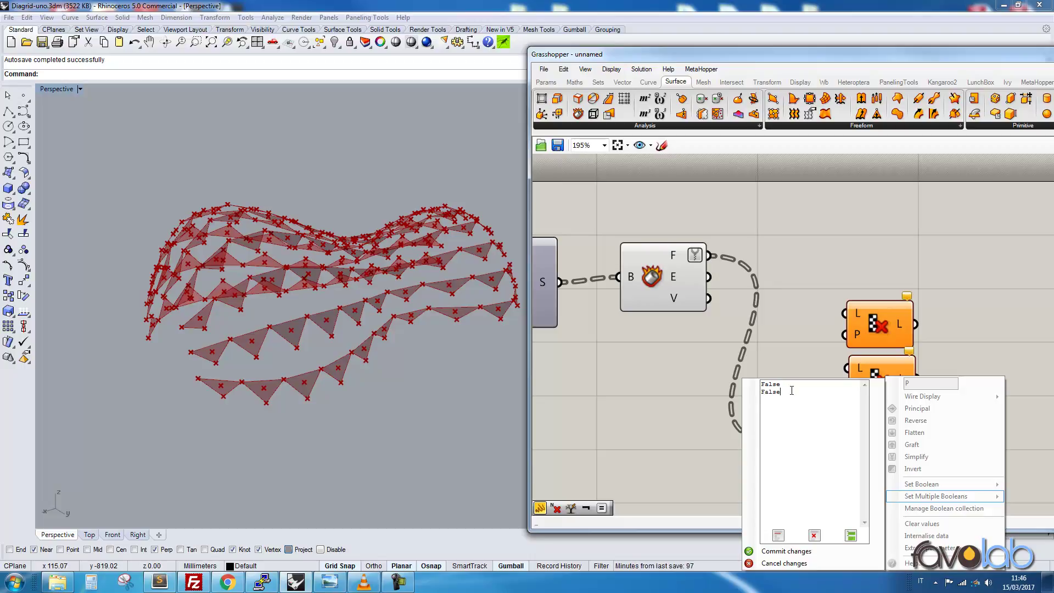
left_click(799, 550)
Arrange the three new Cull Pattern components in an evenly spaced column.
left_click_drag(892, 377, 925, 372)
left_click_drag(891, 318, 933, 257)
left_click_drag(917, 376, 926, 322)
left_click(910, 439)
left_click_drag(910, 439, 926, 390)
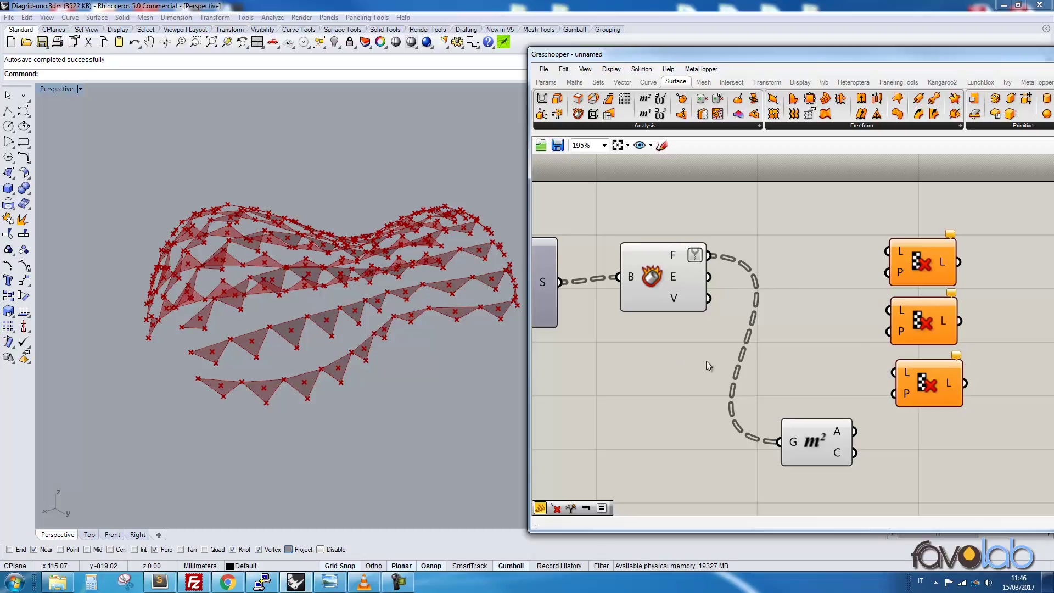
Connect the Deconstruct Brep's F output to the L input of all three Cull Patterns and tidy their column.
scroll(675, 391, "down", 3)
left_click_drag(618, 280, 741, 278)
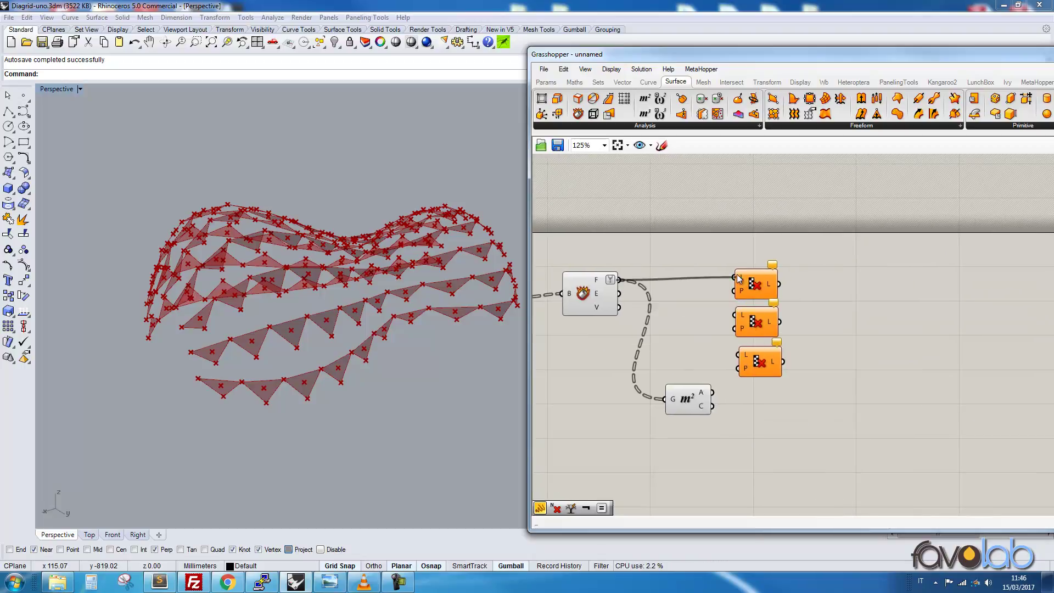
left_click_drag(619, 294, 735, 315)
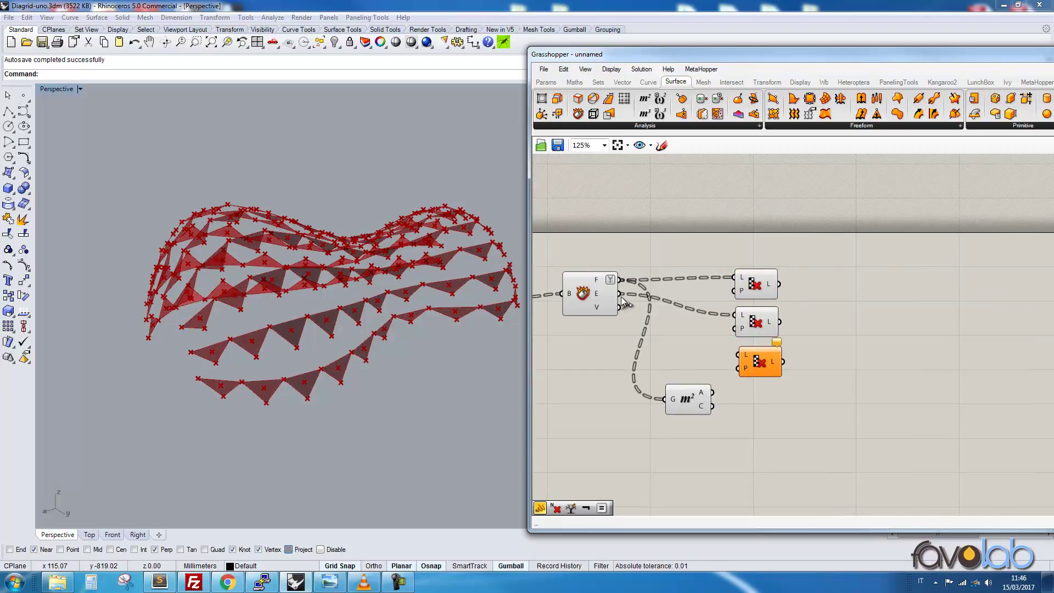
left_click_drag(620, 279, 735, 315)
left_click_drag(619, 280, 745, 323)
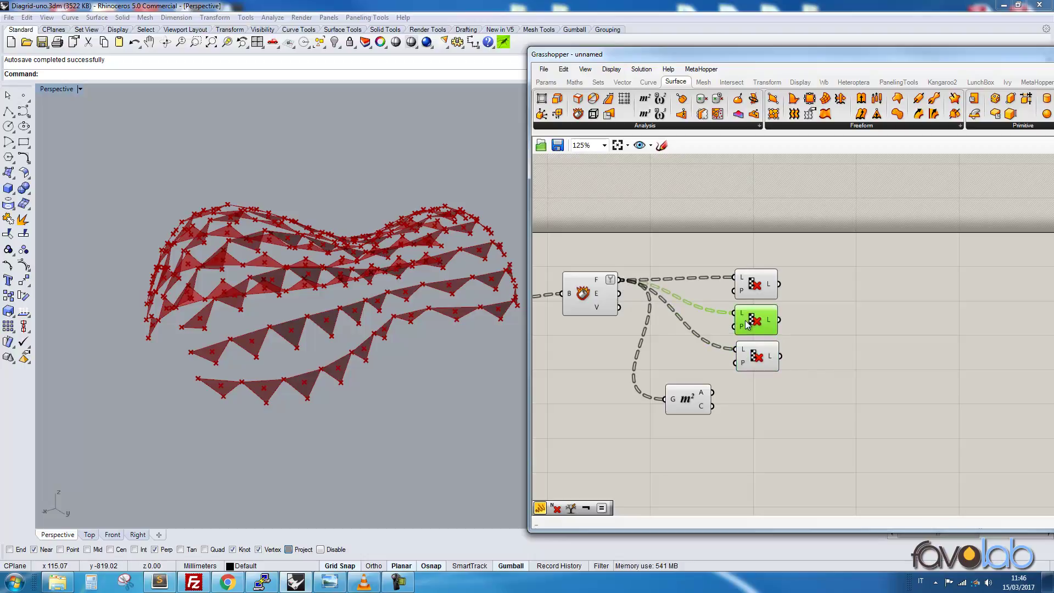
Group the three Cull Pattern components and name the group "faces".
left_click_drag(815, 259, 732, 391)
key("ctrl+g")
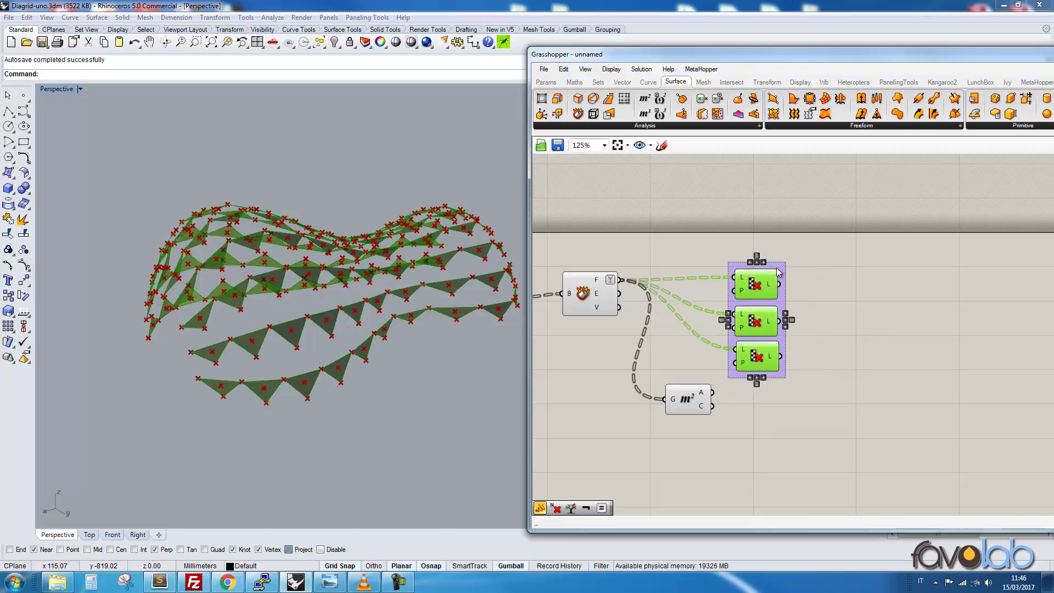
right_click(779, 264)
type("faces")
key("Return")
Move the faces group farther from the Deconstruct Brep and place a copy of it directly below.
left_click_drag(757, 352, 846, 377)
left_click_drag(797, 258, 894, 396)
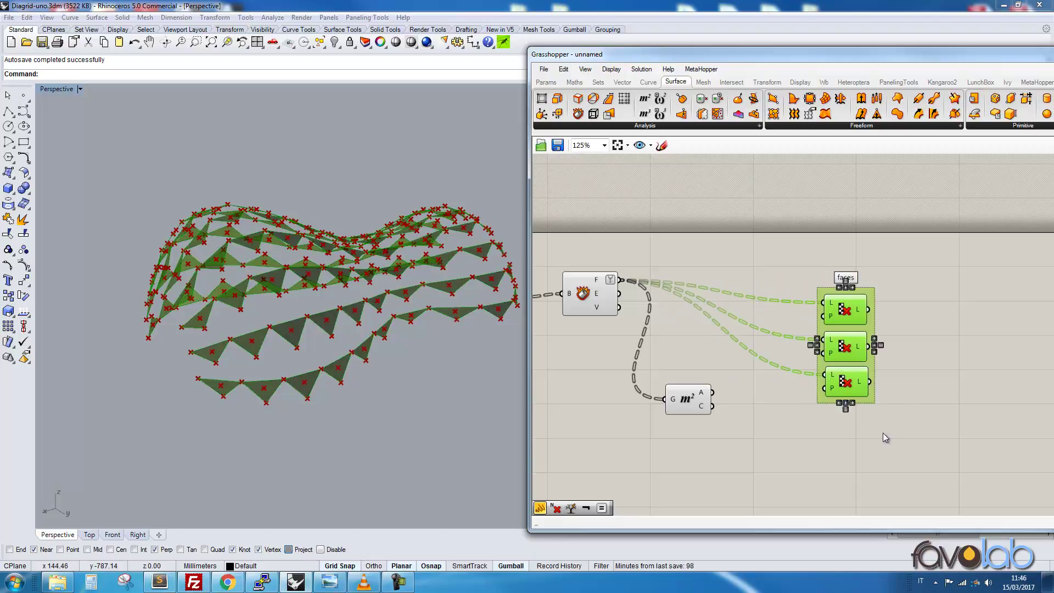
key("ctrl+c")
key("ctrl+v")
left_click_drag(848, 318, 849, 502)
Connect the Deconstruct Brep's V output to the L inputs of the three copied Cull Patterns.
left_click_drag(851, 411, 619, 308)
right_click_drag(786, 481, 788, 376)
left_click_drag(826, 374, 621, 202)
left_click_drag(830, 414, 621, 201)
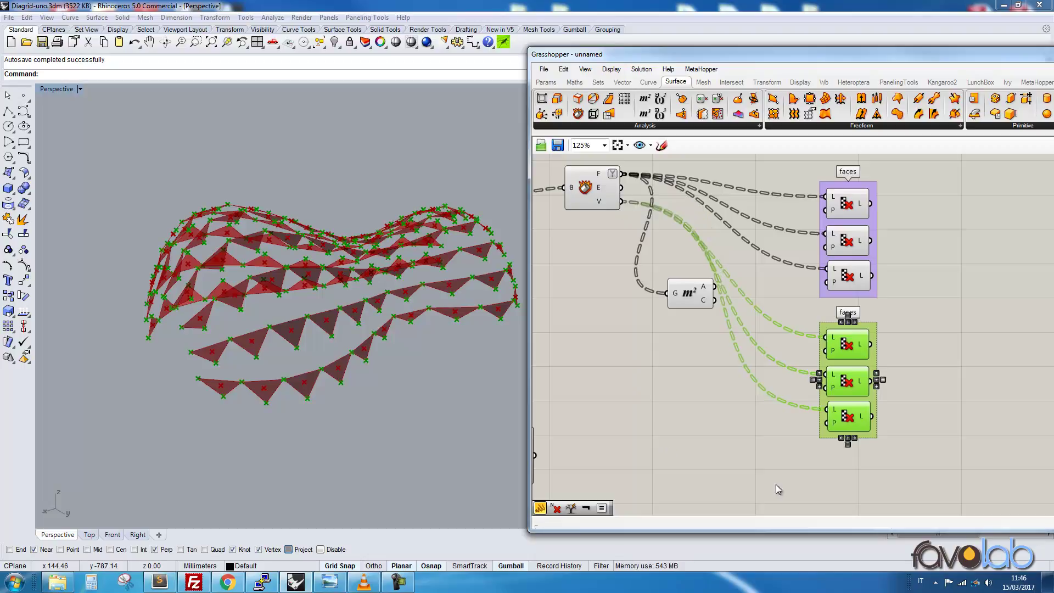
Rename the copied group of Cull Patterns as "vertex".
right_click(864, 325)
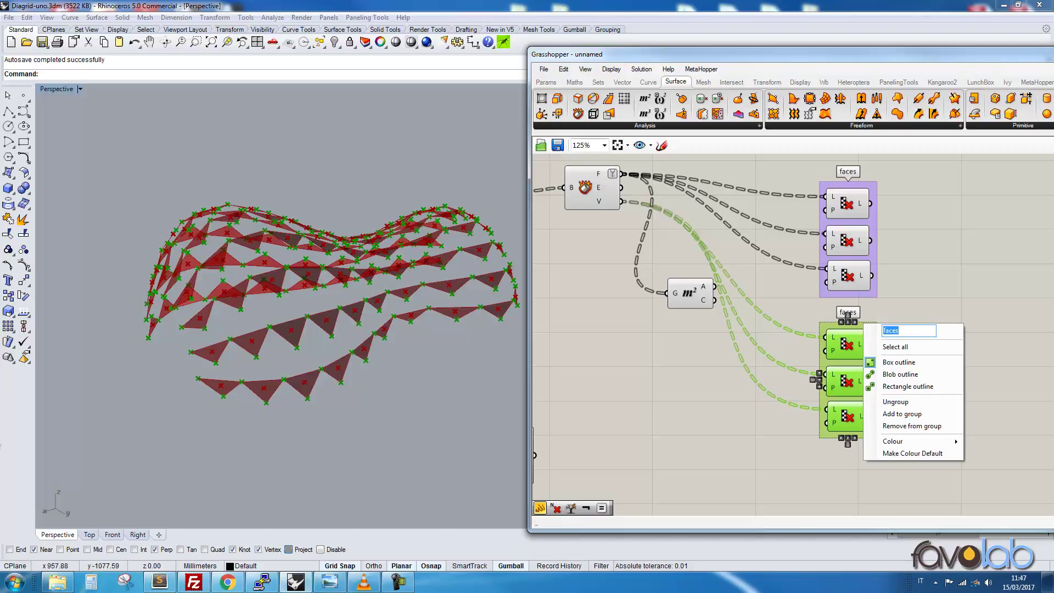
type("e")
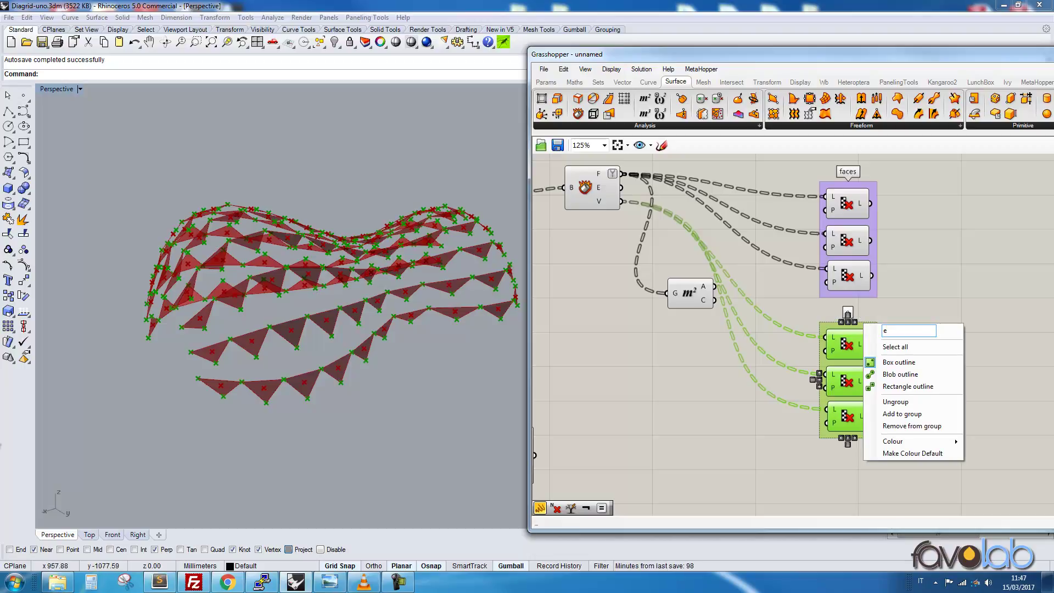
key("BackSpace")
type("vertex")
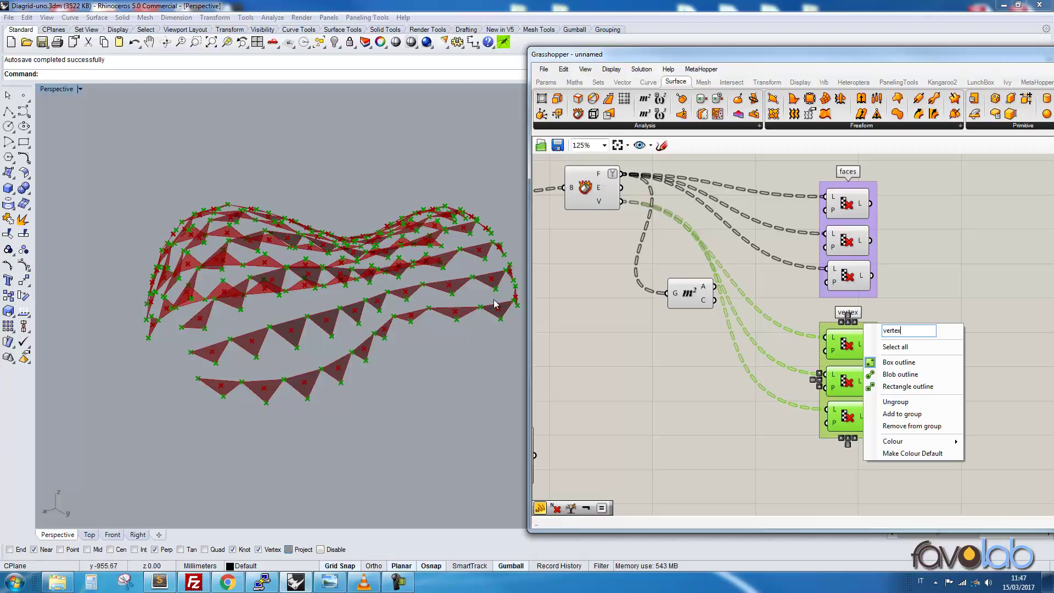
left_click(802, 188)
Reroute the "faces" group's Cull Pattern wires to the Deconstruct Brep's E output and place Area, still fed by F, above them.
right_click(764, 188)
left_click(718, 169)
left_click_drag(627, 175, 624, 188, "ctrl+shift")
left_click_drag(668, 294, 666, 157)
right_click_drag(693, 199, 693, 266)
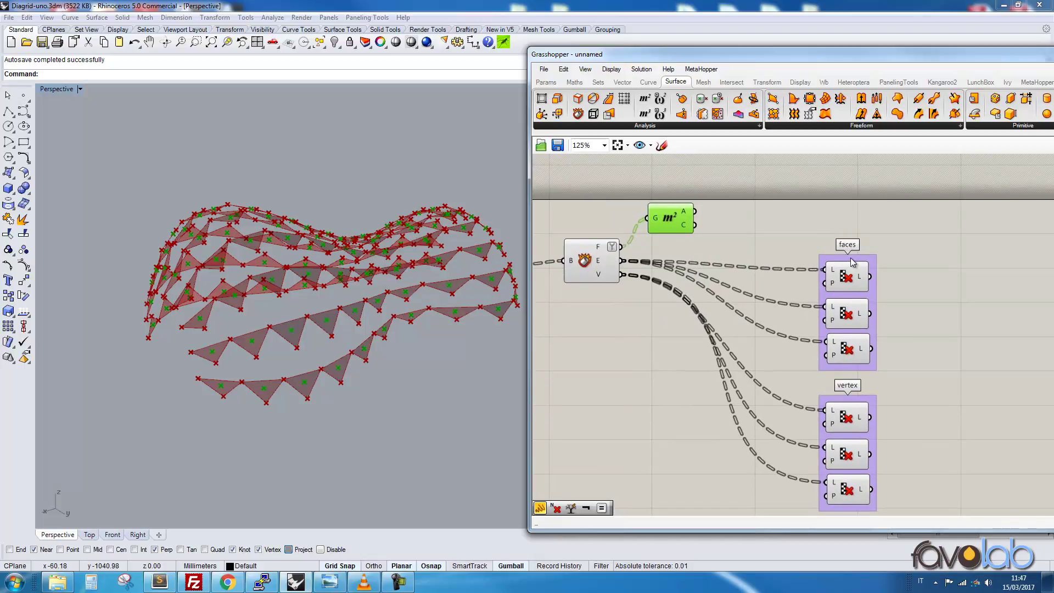
Rename the "faces" group as "edges".
right_click(851, 258)
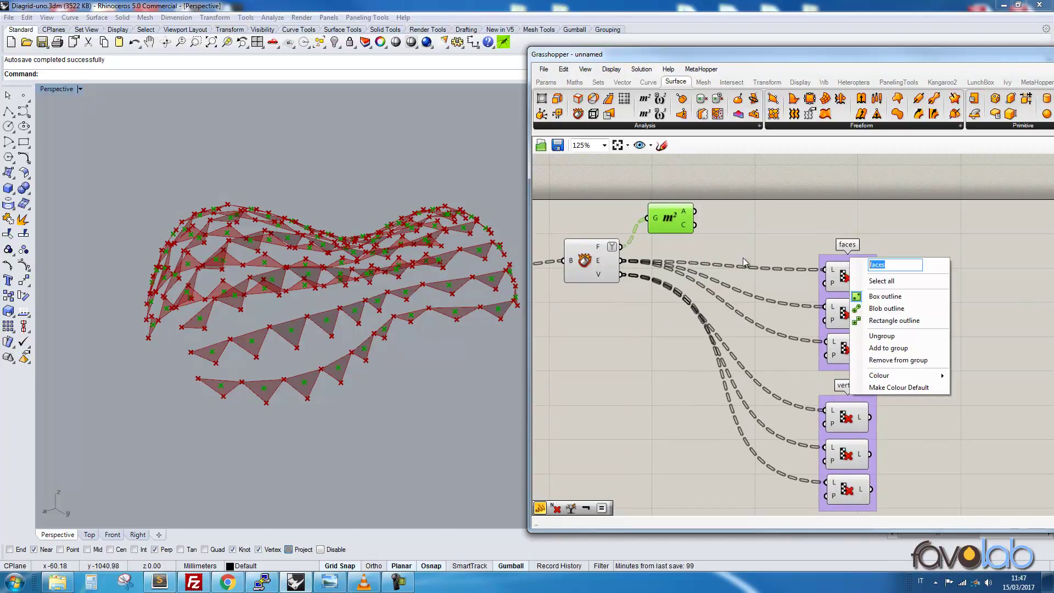
type("edges")
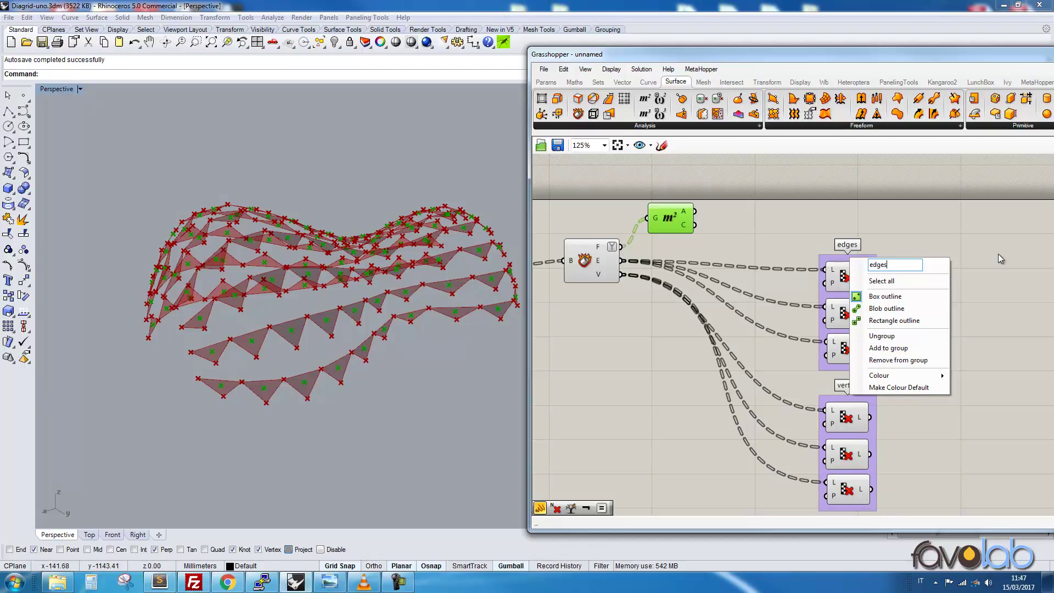
key("Return")
Widen the Grasshopper workspace and add a Plane 3Pt component beside the vertex group.
right_click_drag(875, 296, 830, 298)
right_click_drag(833, 416, 828, 361)
scroll(878, 364, "down", 1)
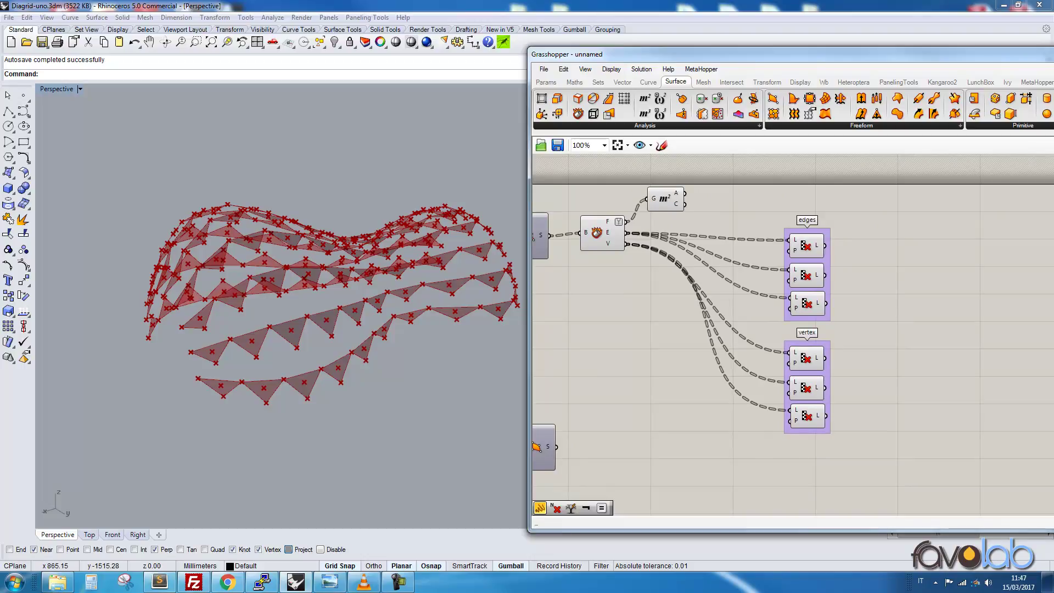
left_click_drag(672, 57, 599, 55)
left_click(548, 77)
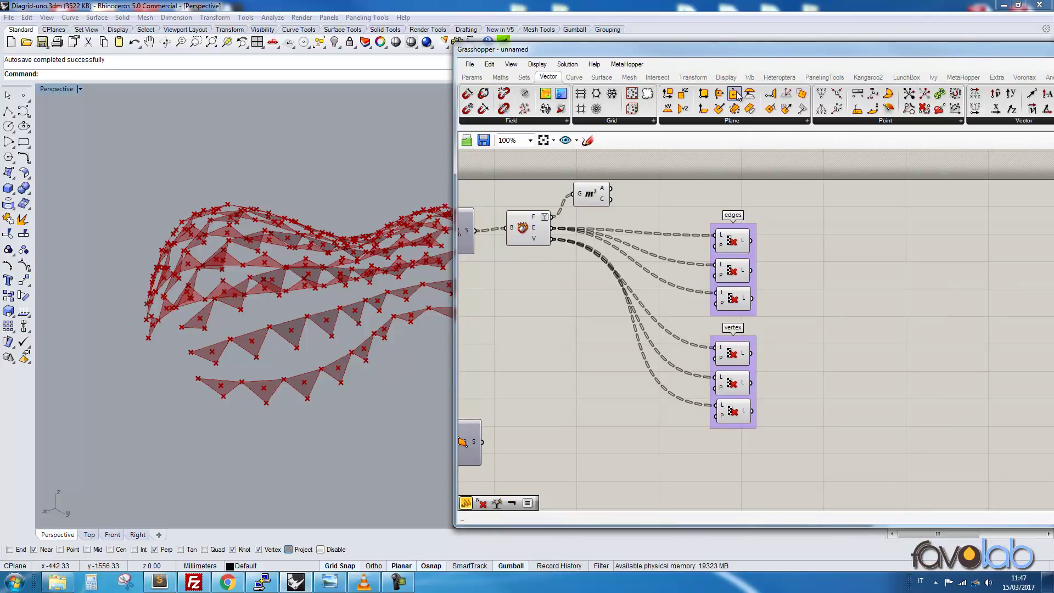
left_click_drag(885, 416, 884, 412)
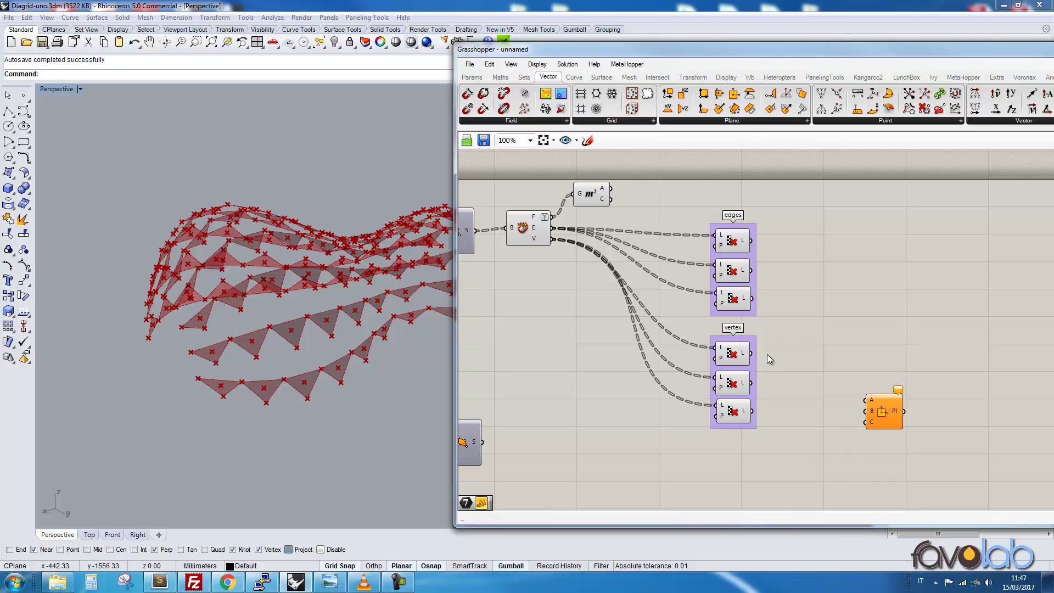
Connect the Area's C output to the Plane 3Pt's A input and the first two vertex Cull Patterns to B and C.
left_click_drag(691, 196, 856, 377)
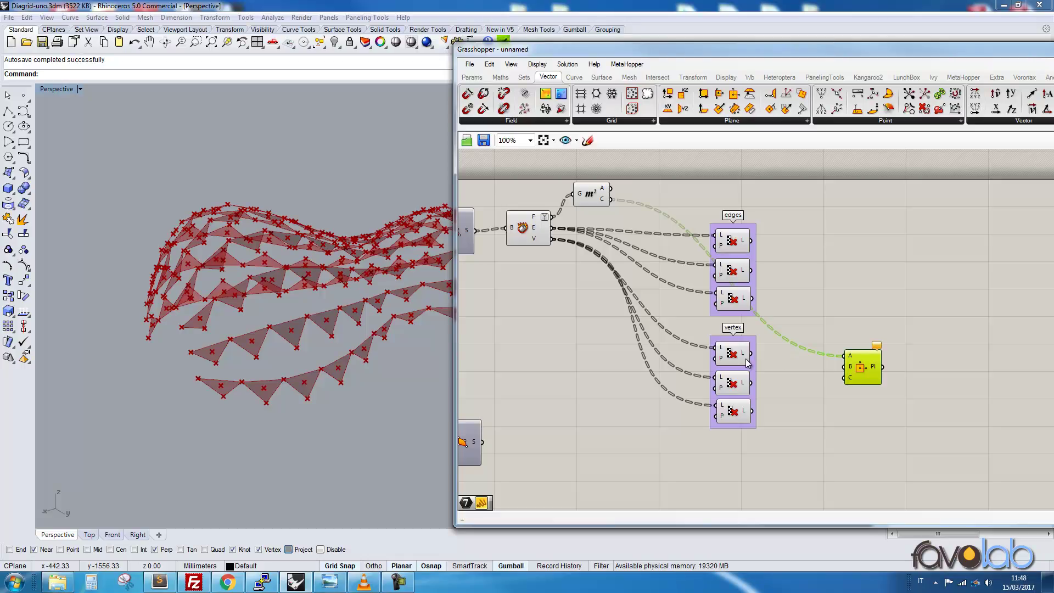
left_click_drag(751, 353, 844, 366)
left_click_drag(751, 383, 835, 376)
scroll(277, 293, "up", 10)
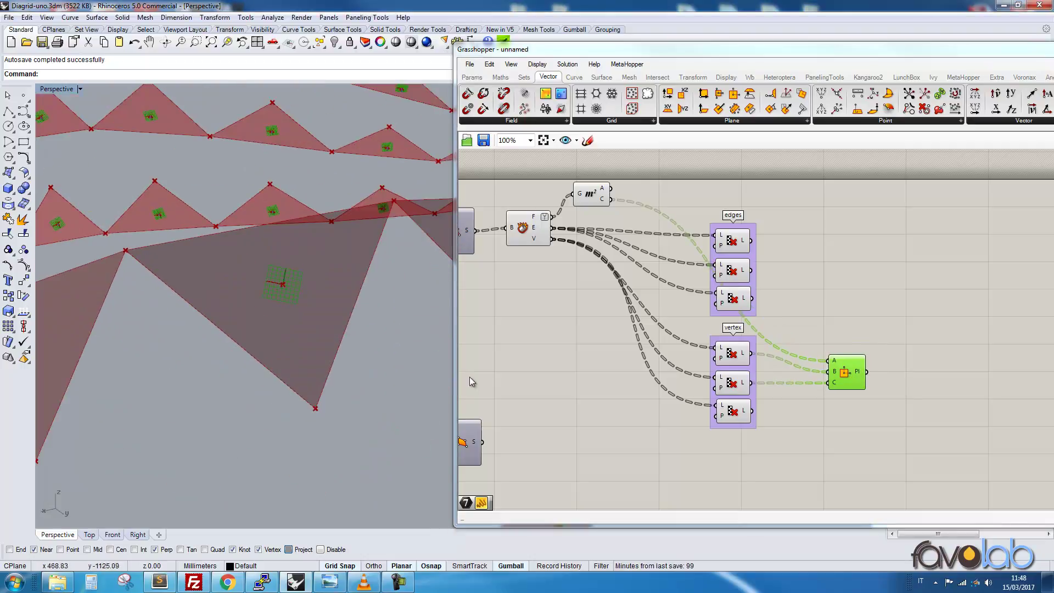
Add an Offset Curve component and a Curve | Curve intersection component to the canvas.
right_click_drag(914, 402, 801, 387)
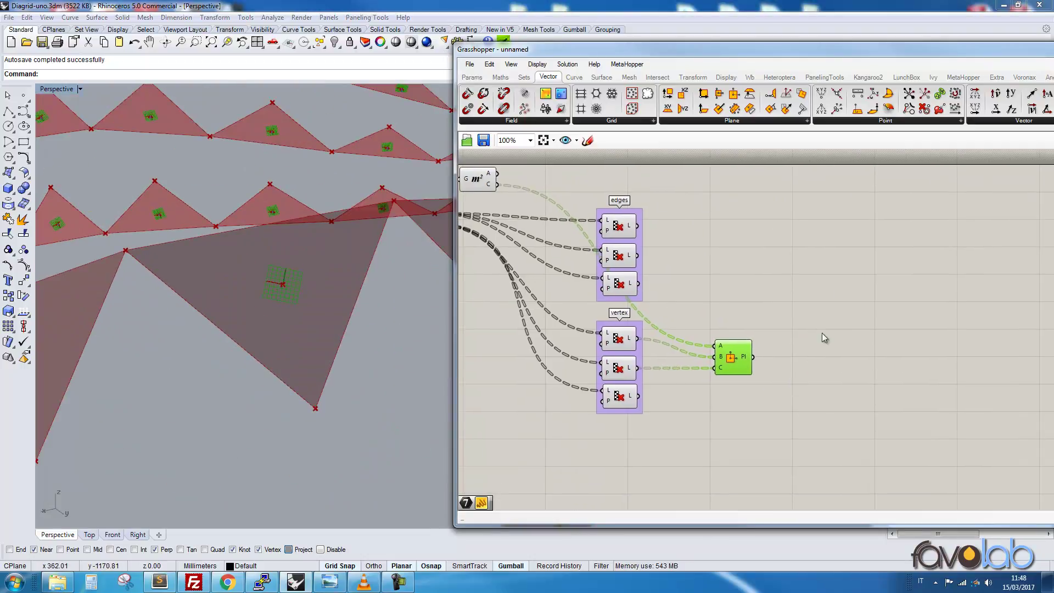
double_click(833, 285)
type("offse")
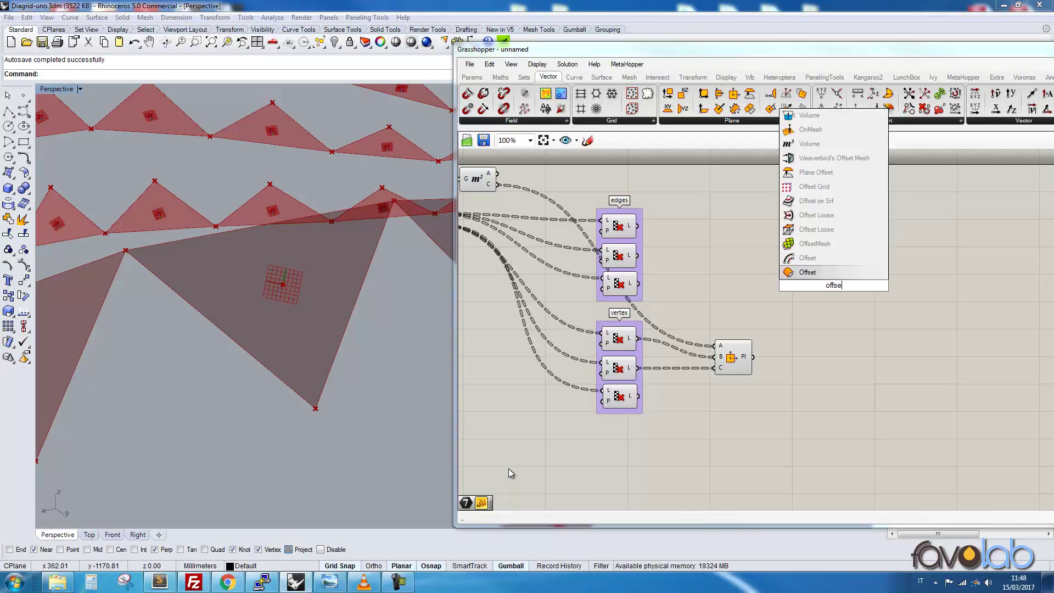
key("Return")
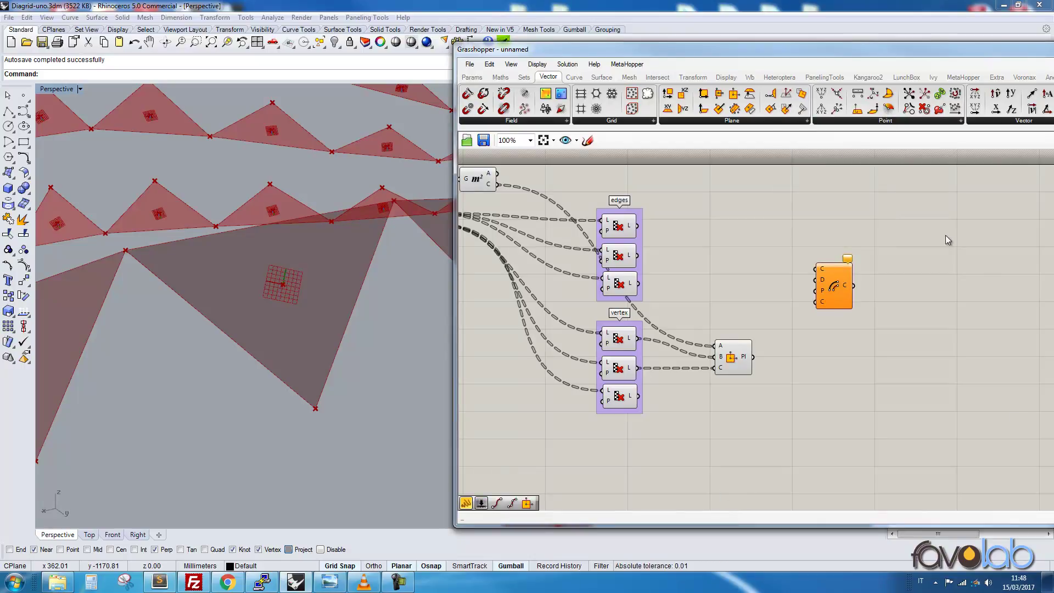
left_click(657, 77)
left_click_drag(622, 94, 928, 240)
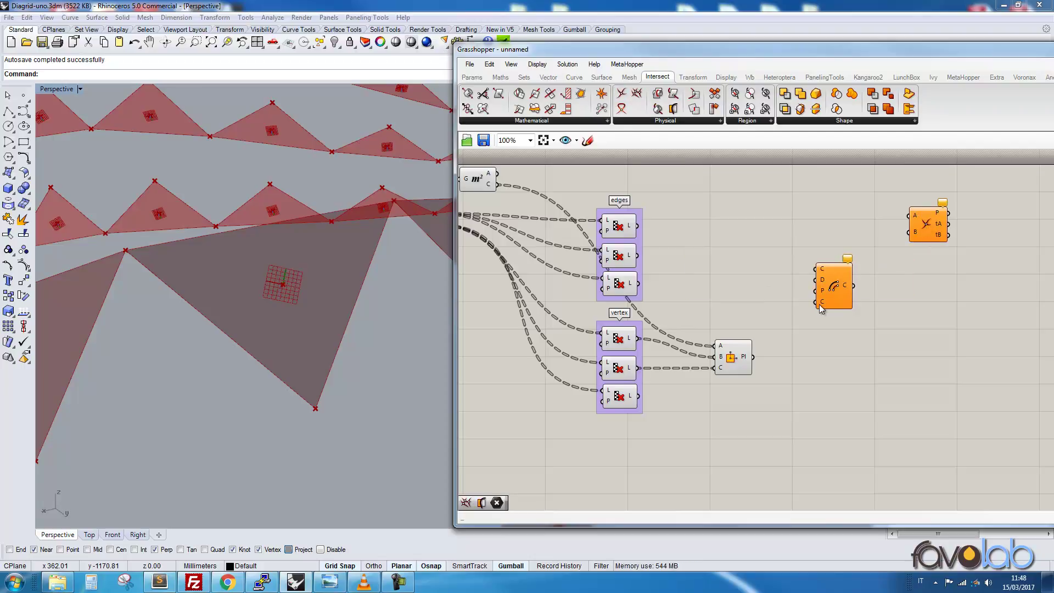
Connect the second and third edges Cull Patterns to the Offset's C input and reposition the Offset and intersection components.
right_click_drag(898, 365, 811, 357)
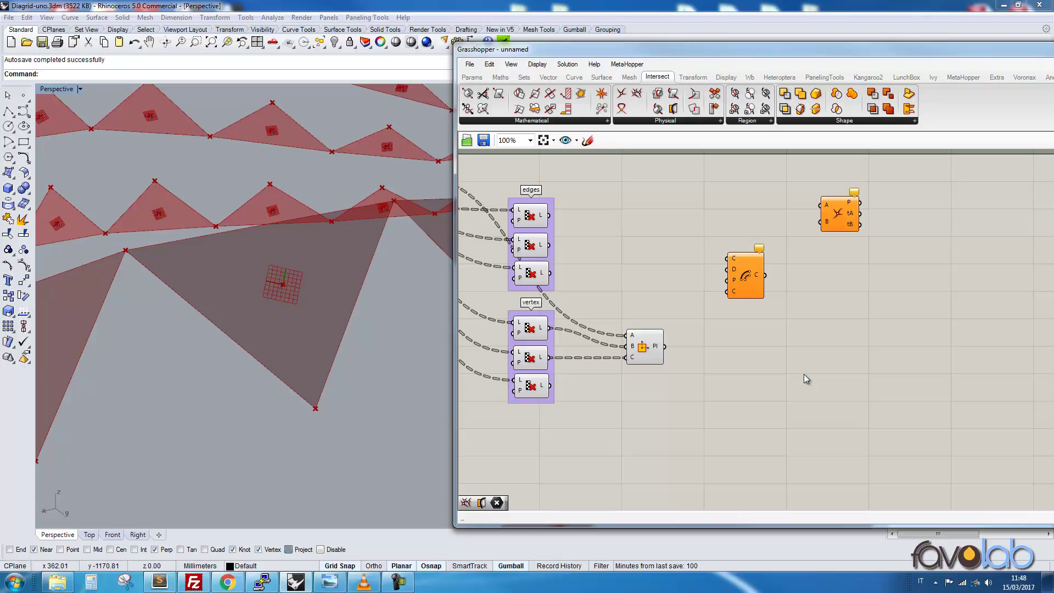
left_click_drag(740, 263, 745, 299)
left_click(632, 295)
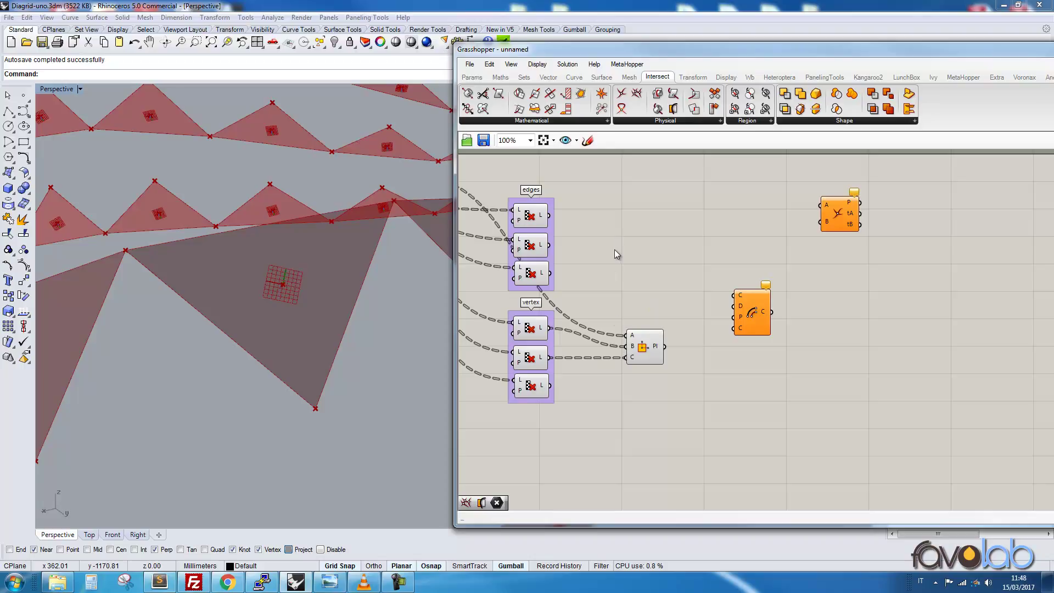
left_click_drag(548, 245, 734, 295)
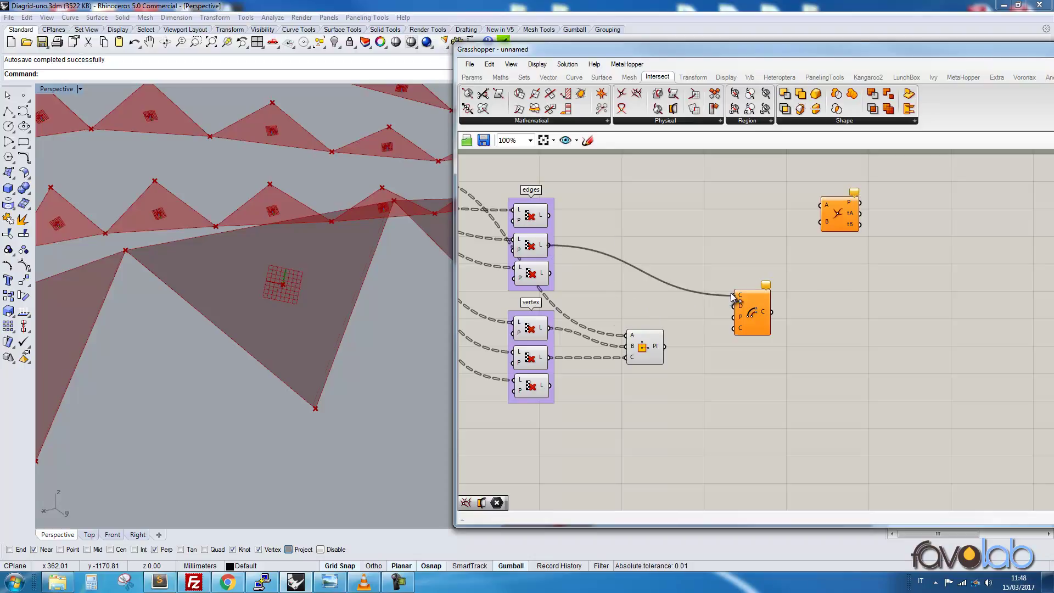
left_click_drag(549, 273, 774, 294, "shift")
mouse_move(171, 271)
right_mouse_down()
mouse_move(344, 253)
mouse_move(158, 271)
right_mouse_up()
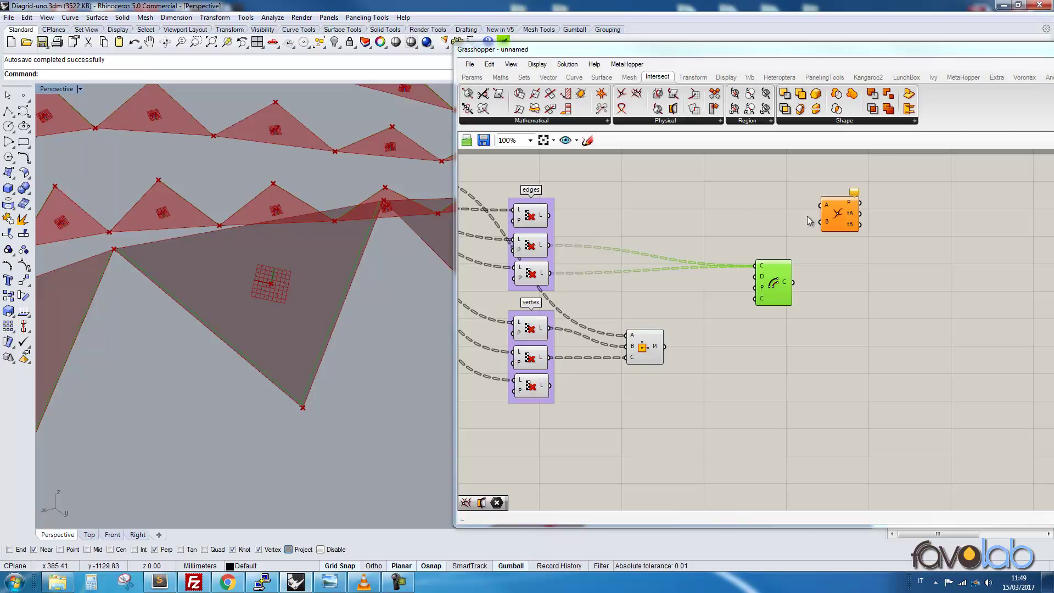
left_click_drag(840, 213, 869, 236)
left_click_drag(549, 215, 812, 248)
left_click_drag(763, 271, 759, 272)
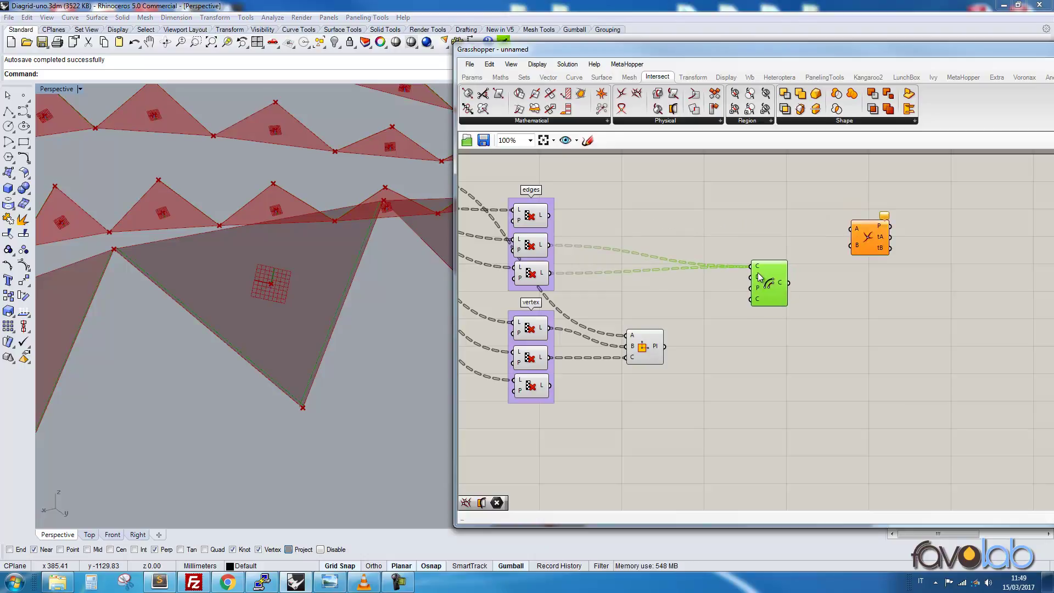
Add a number slider with the value 4 between the edges group and the Offset component.
double_click(737, 178)
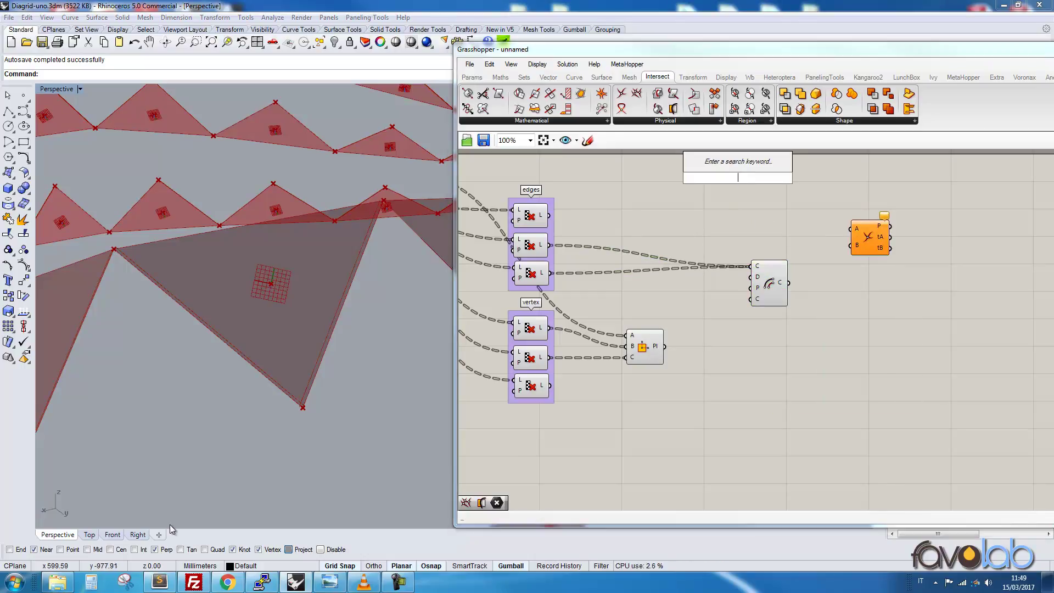
type("4")
key("Return")
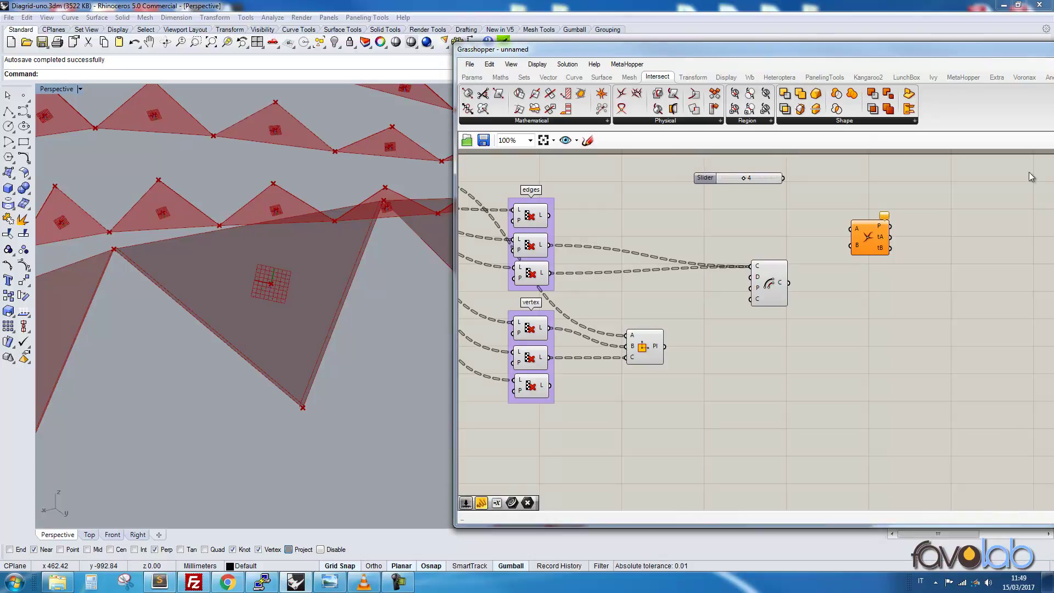
left_click_drag(722, 179, 676, 203)
Add a Negative component, feed it from the slider, and connect its output to the Offset's distance input D.
double_click(738, 174)
mouse_move(59, 583)
type("neg")
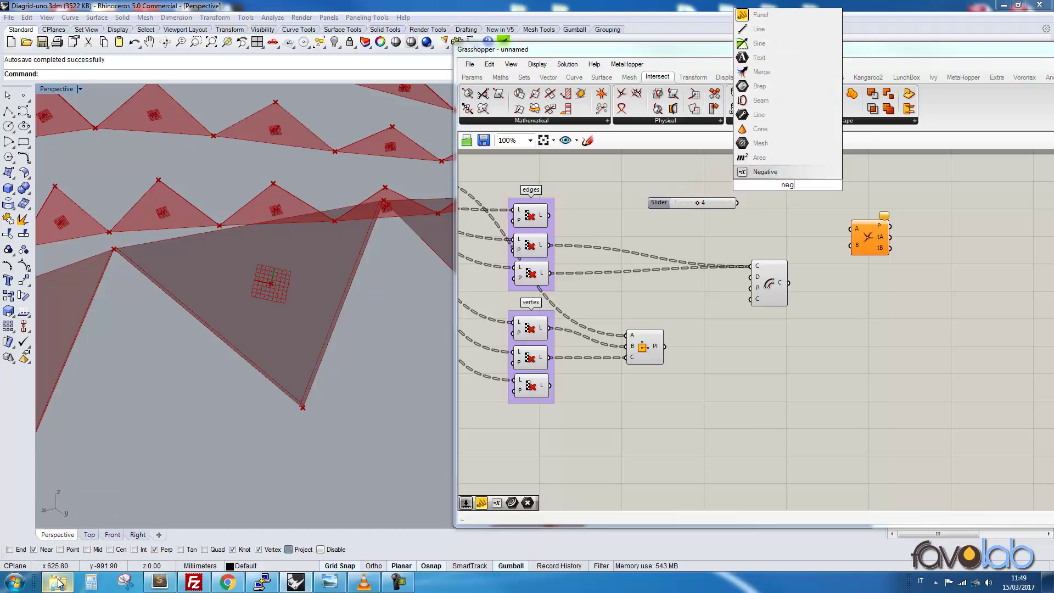
key("Return")
left_click_drag(737, 202, 818, 270)
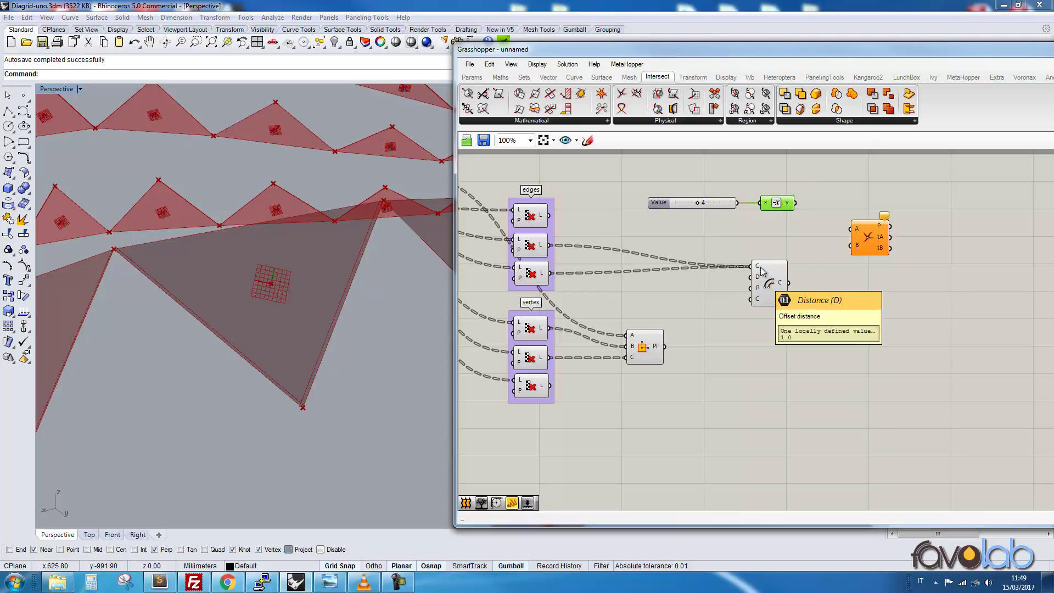
left_click_drag(793, 203, 750, 277)
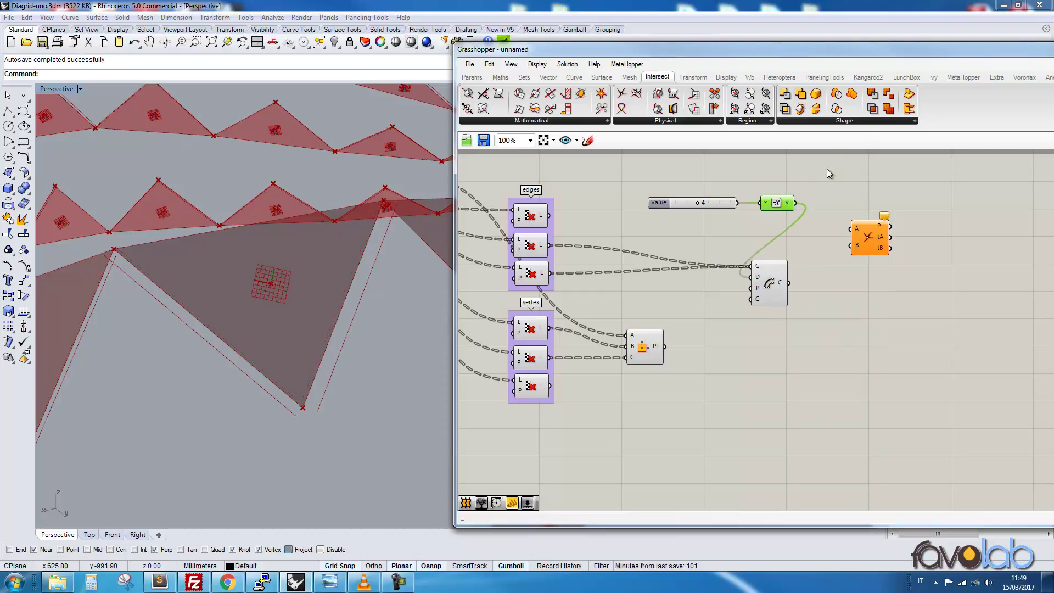
Connect the Plane 3Pt output to the Offset's P input and, after trying the slider directly on D, reconnect Negative to D.
left_click_drag(774, 202, 749, 277)
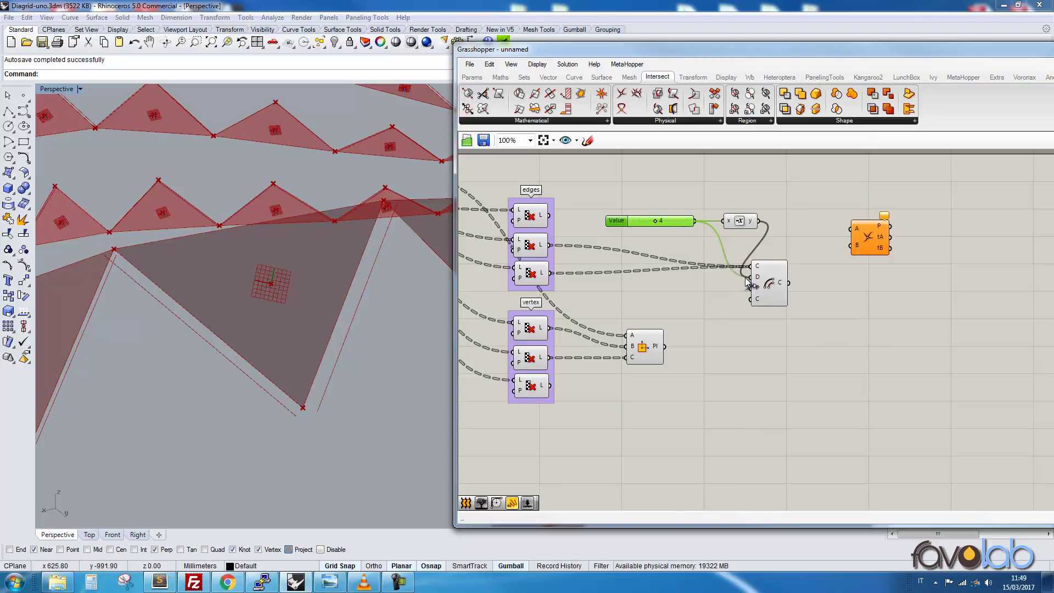
left_click_drag(739, 221, 746, 174)
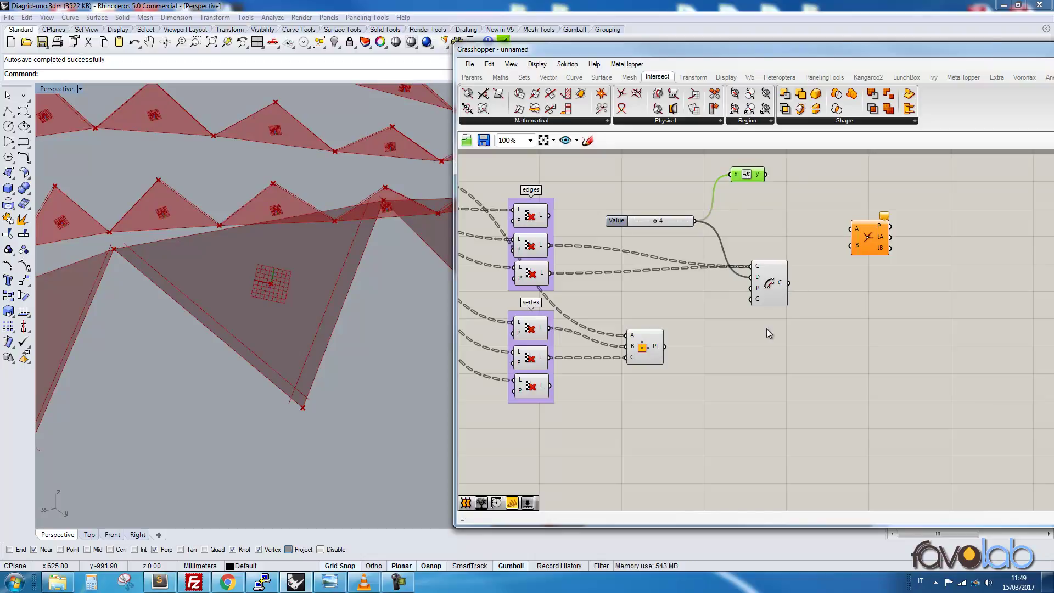
left_click_drag(691, 324, 750, 289)
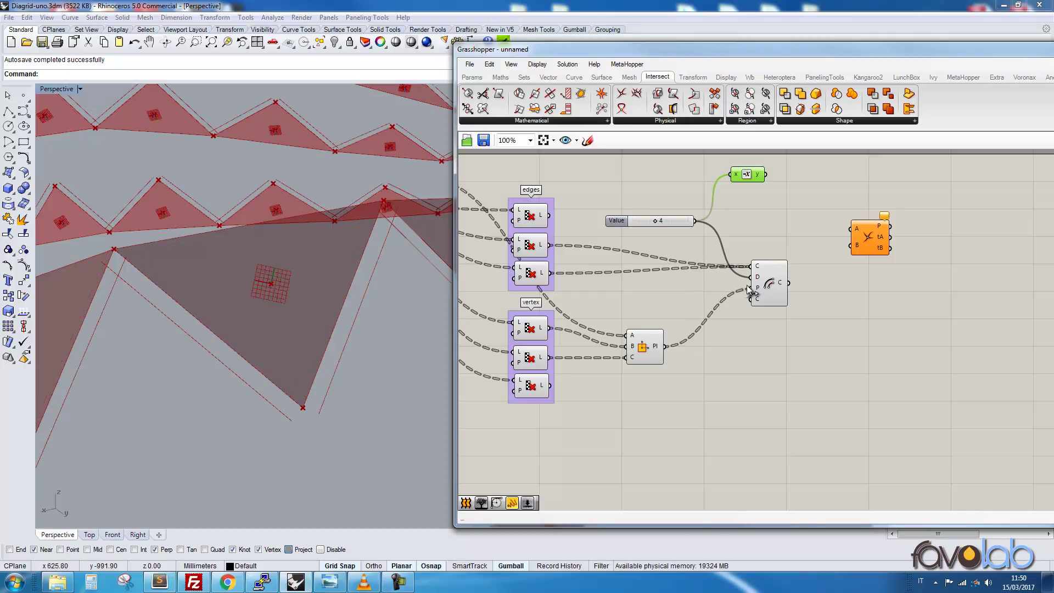
left_click_drag(766, 175, 750, 277)
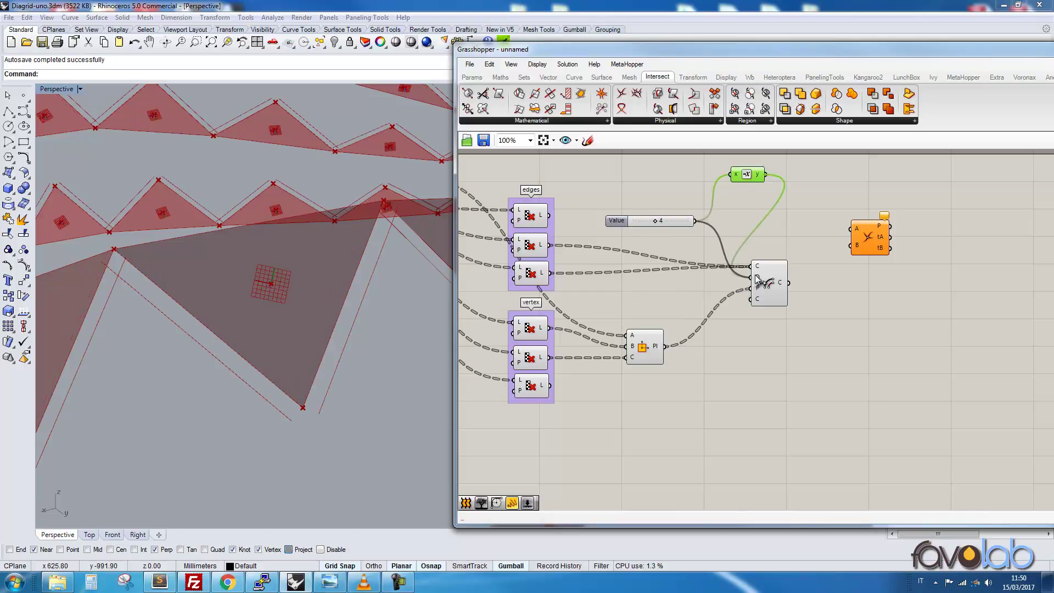
Rearrange the slider, Offset, Plane 3Pt and intersection components into a tidy row with space after the Offset.
left_click_drag(695, 220, 714, 191)
left_click_drag(766, 291, 800, 217)
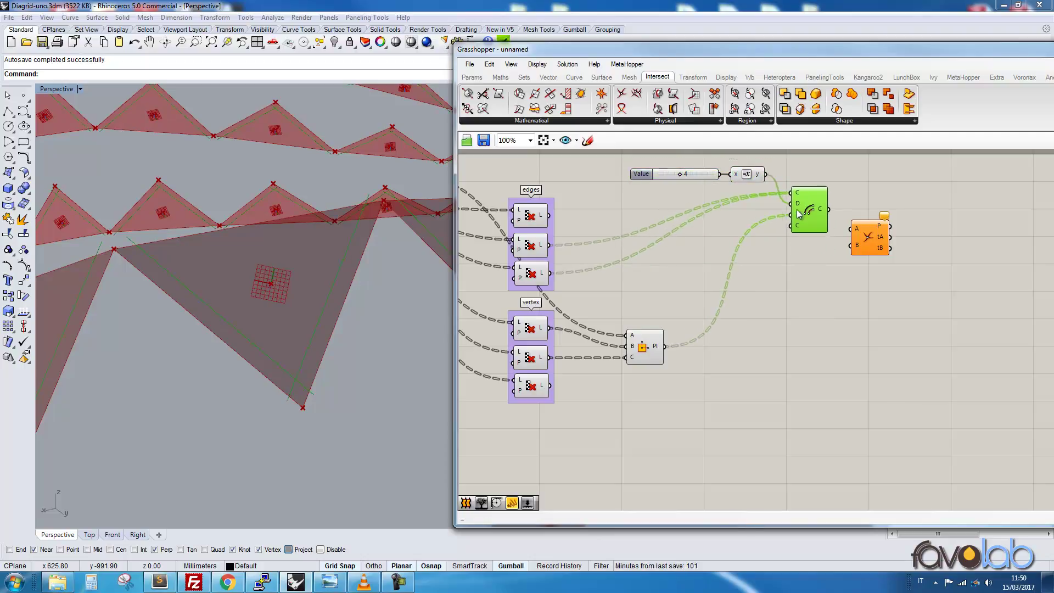
left_click_drag(651, 353, 681, 352)
left_click_drag(867, 242, 944, 185)
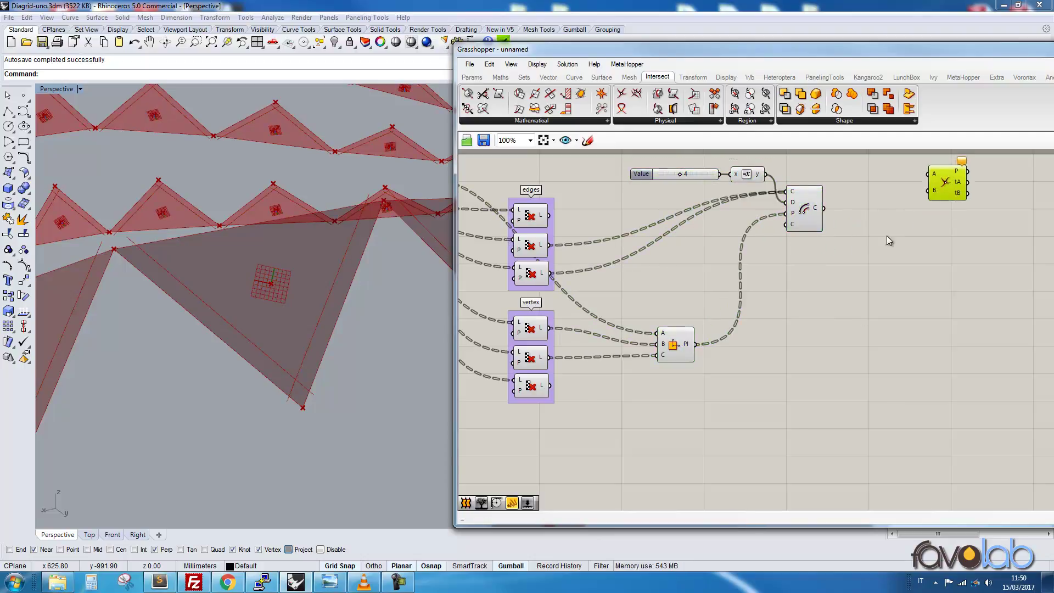
Add a Shift Paths component below the Curve | Curve intersection component.
right_click_drag(889, 228, 803, 316)
double_click(776, 433)
type("shift")
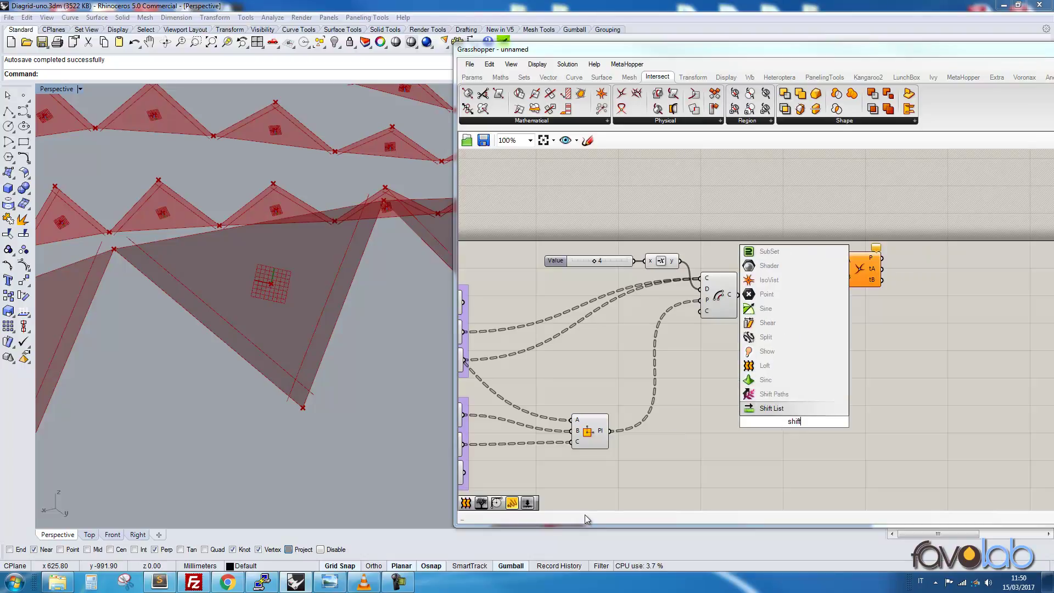
key("Up")
key("Return")
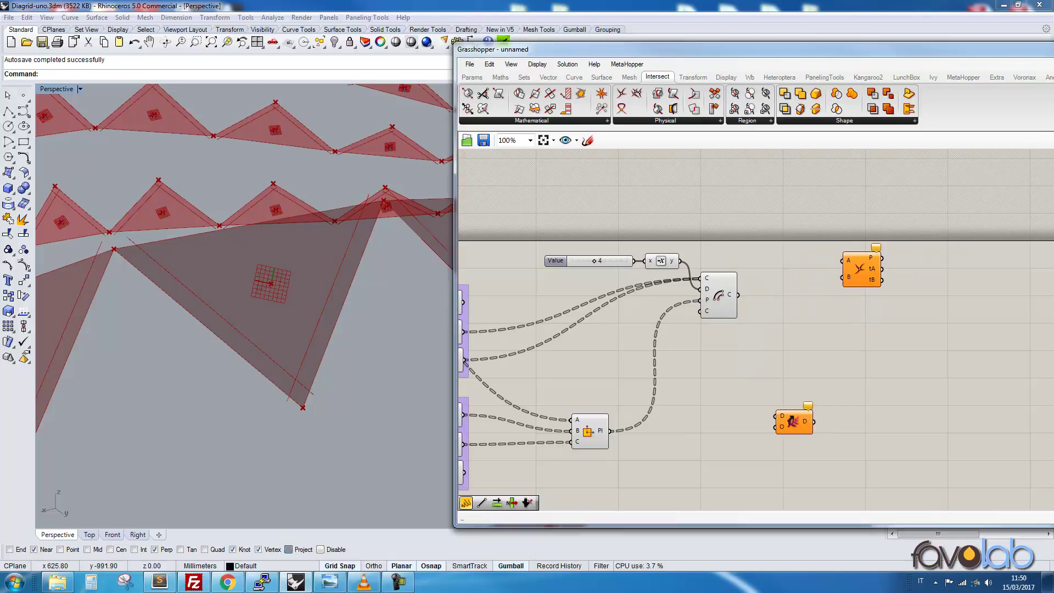
Simplify the Offset's C output and connect it to the D input of Shift Paths.
right_click(737, 296)
right_click(731, 295)
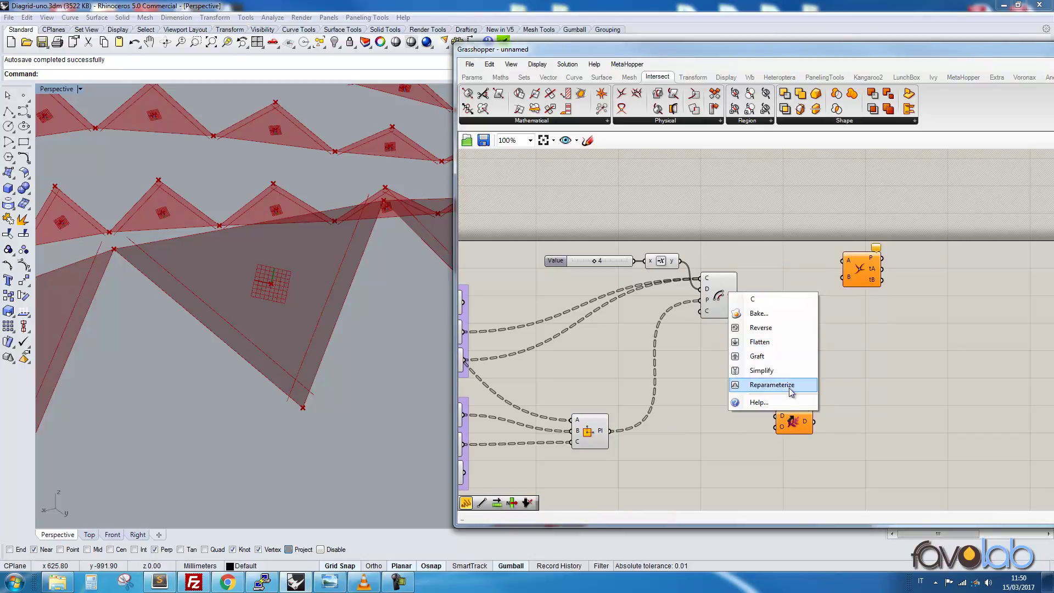
left_click(783, 379)
left_click_drag(747, 295, 774, 344)
right_click_drag(585, 347, 622, 320)
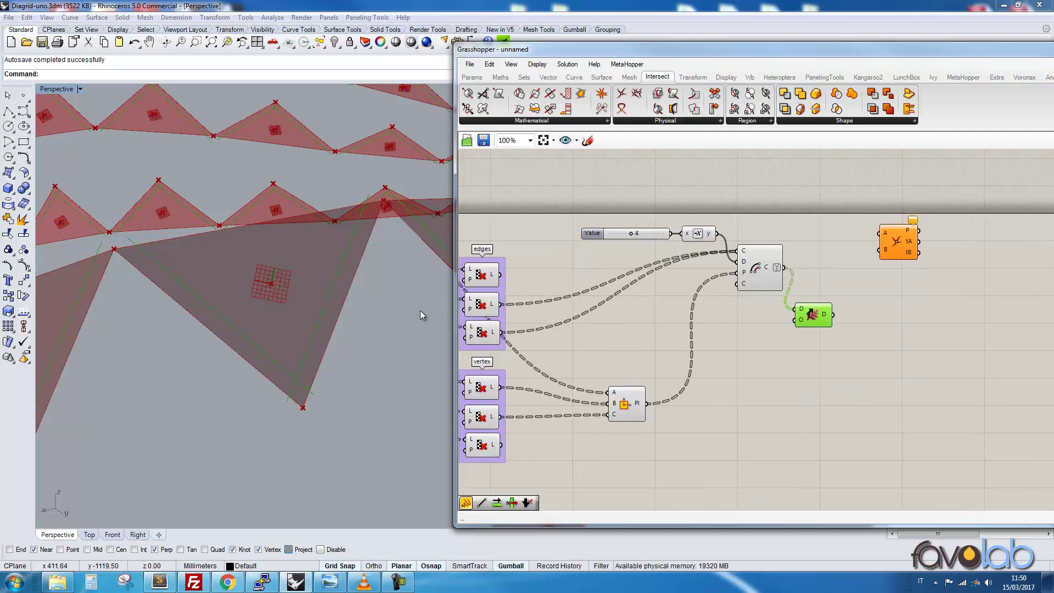
Connect the first edges Cull Pattern to input B of Curve | Curve and the Shift Paths output to input A.
left_click_drag(500, 275, 883, 341)
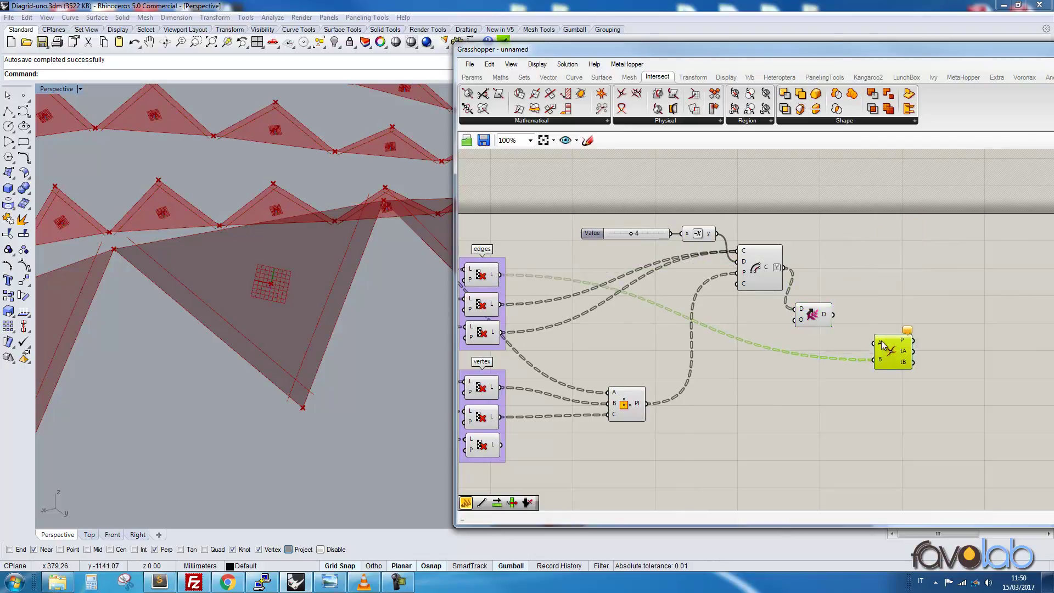
left_click_drag(831, 315, 905, 340)
Turn off the preview of the Offset and Shift Paths components.
left_click(815, 316)
left_click(761, 280)
left_click_drag(874, 220, 774, 310)
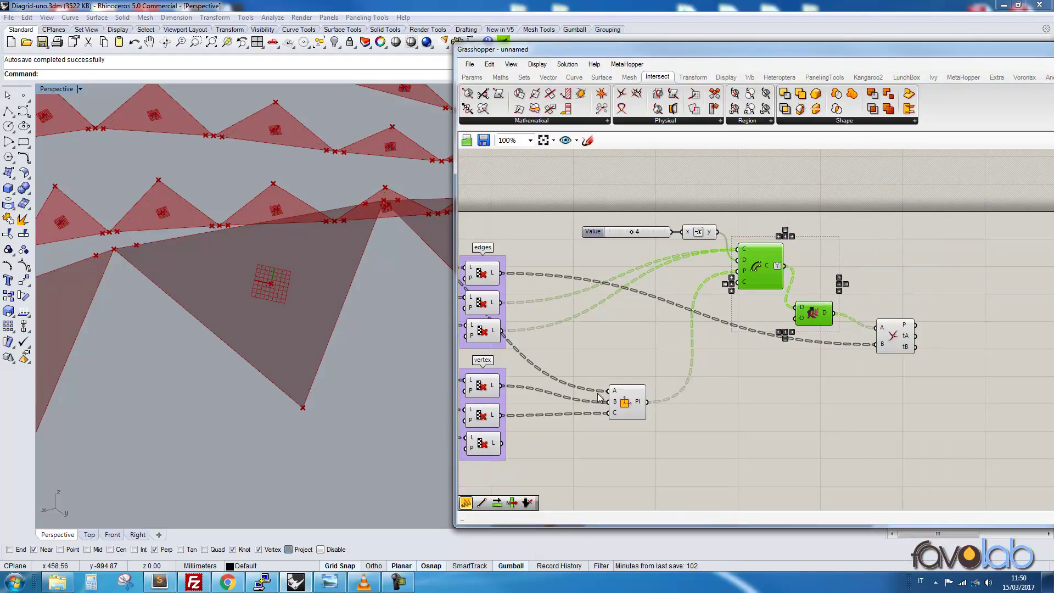
right_click_drag(991, 305, 818, 286)
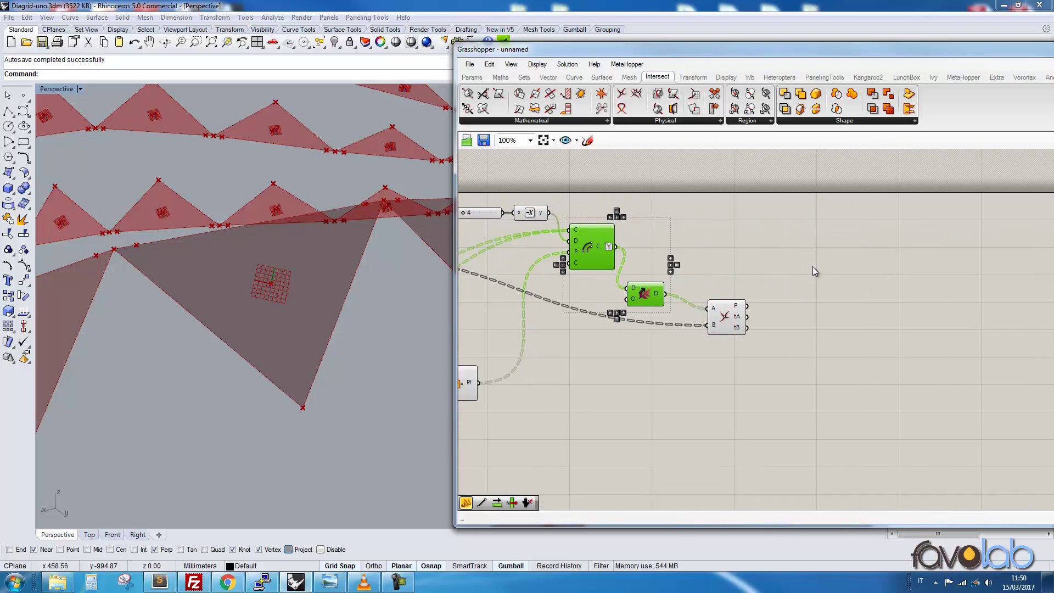
right_click_drag(700, 323, 745, 298)
left_click(765, 286)
left_click(727, 255)
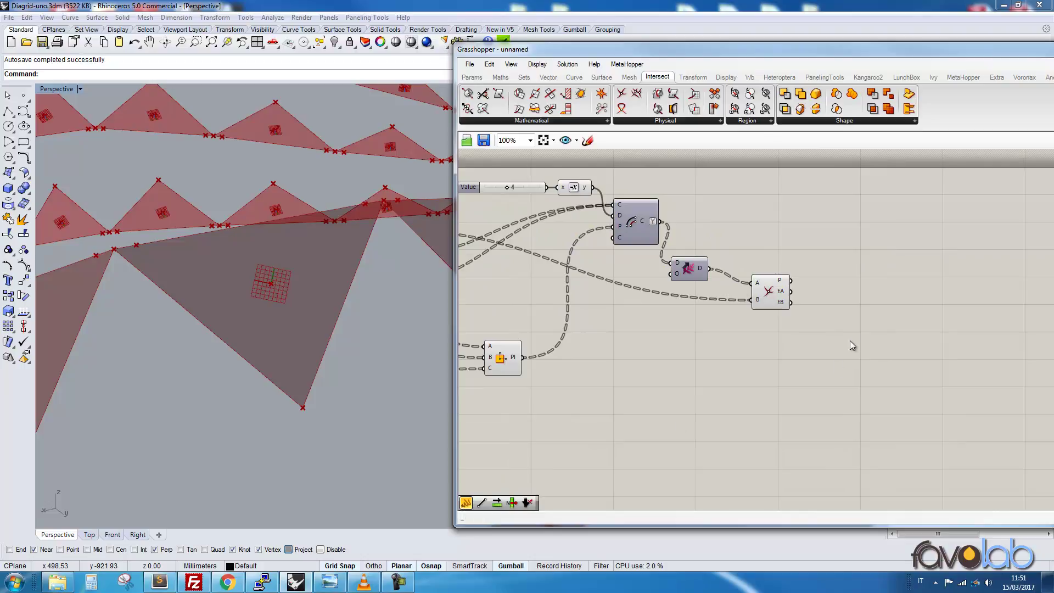
Add a panel beside the Curve | Curve component and connect the intersection points output P to it.
left_click(465, 503)
left_click_drag(504, 486, 849, 369)
scroll(739, 338, "up", 1)
left_click_drag(784, 353, 894, 254)
right_click_drag(894, 254, 747, 352)
scroll(593, 368, "up", 3)
right_click_drag(592, 371, 632, 362)
scroll(632, 362, "down", 1)
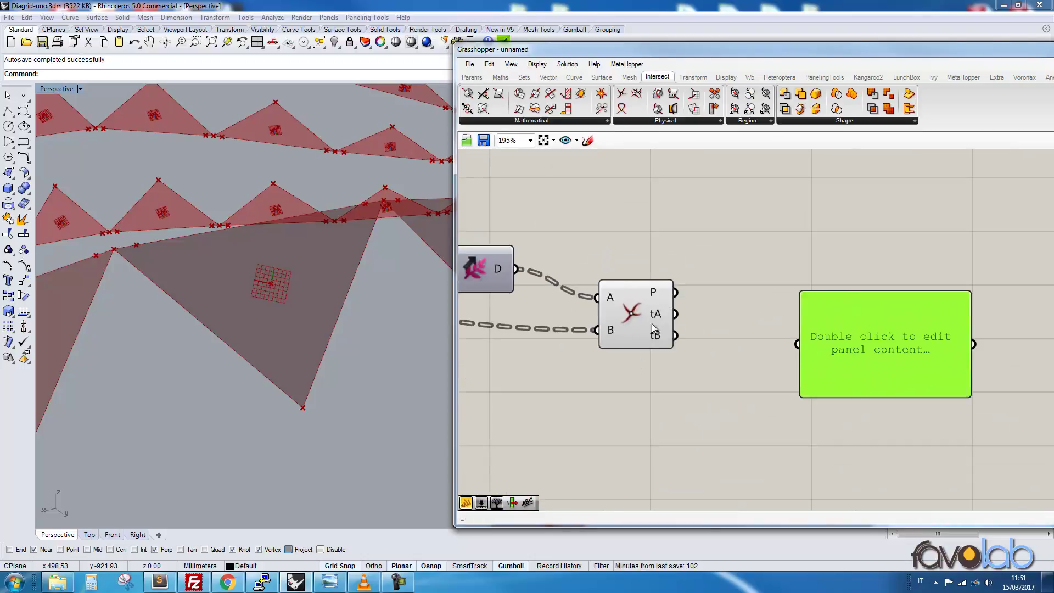
mouse_move(654, 320)
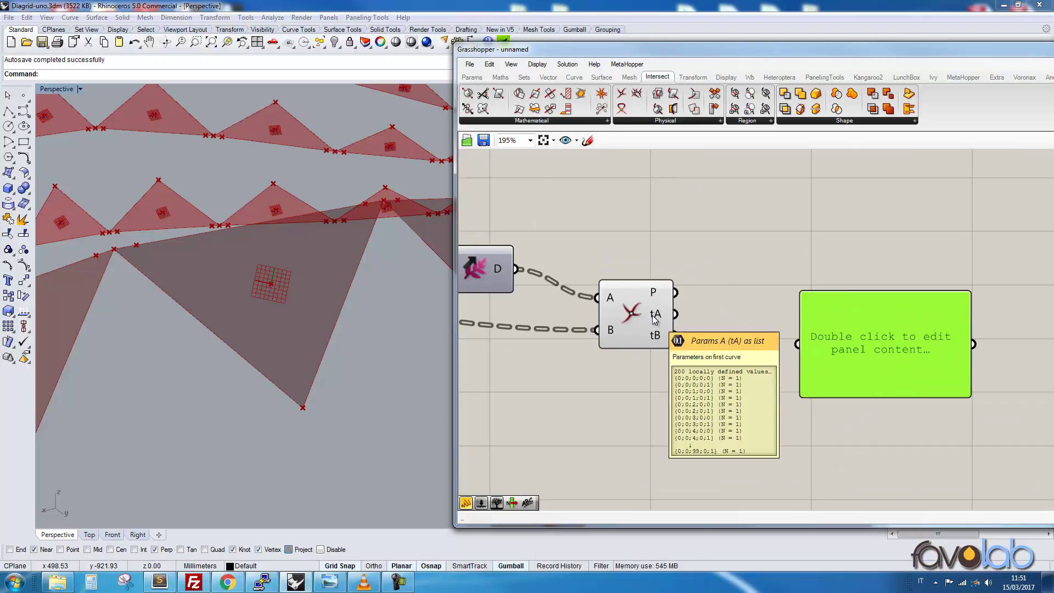
left_click_drag(666, 298, 797, 343)
Turn the Offset component's preview back on.
scroll(799, 359, "down", 5)
right_click_drag(799, 360, 790, 360)
right_click_drag(274, 308, 282, 357)
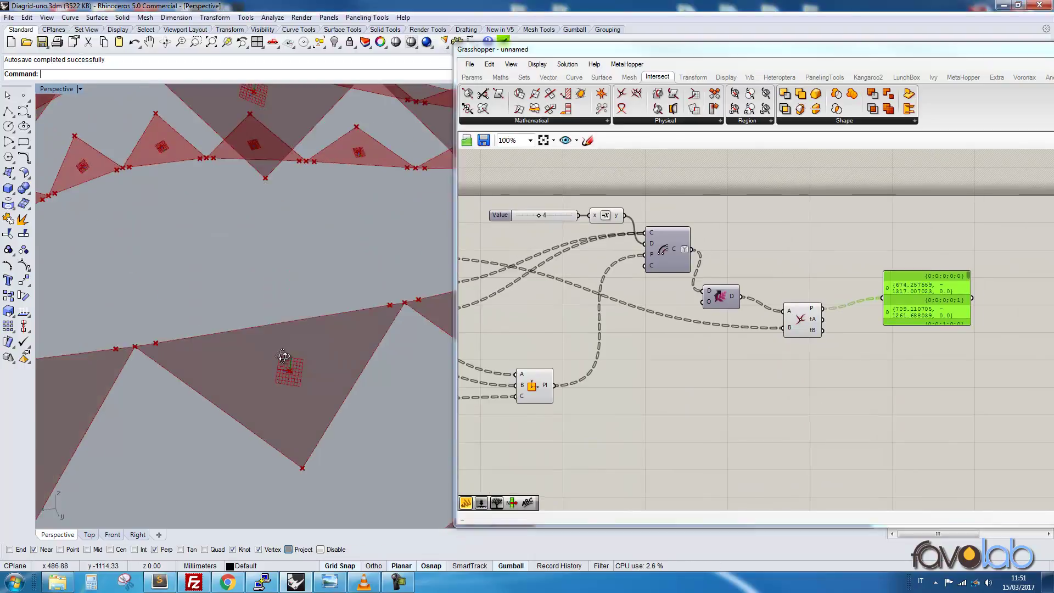
scroll(308, 348, "down", 6)
left_click(676, 245)
right_click(676, 247)
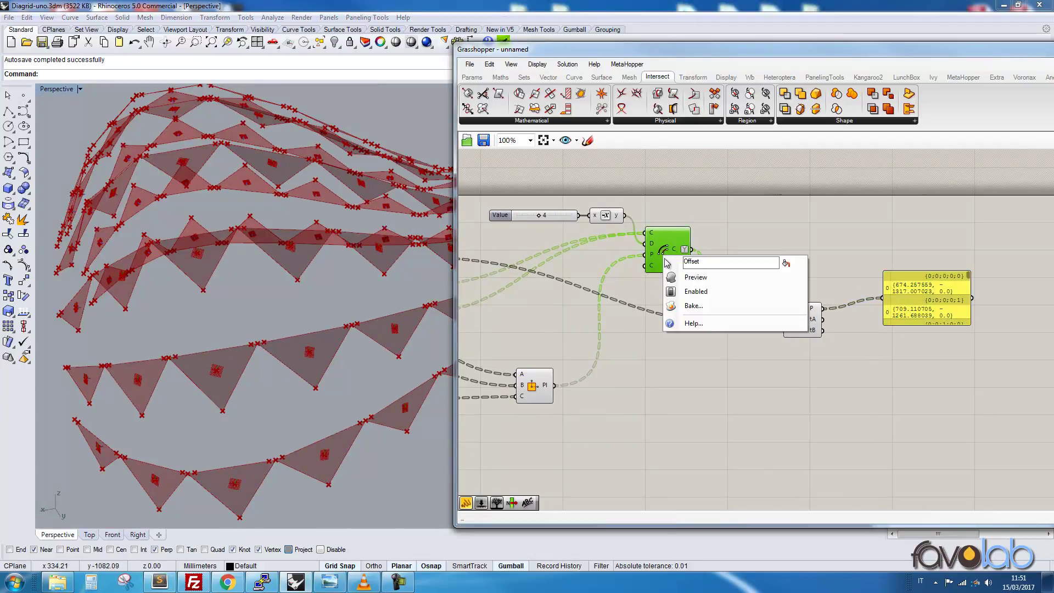
key("Escape")
Highlight the first edges Cull Pattern and examine where the offset lines intersect those triangle edges in the model.
scroll(312, 386, "up", 1)
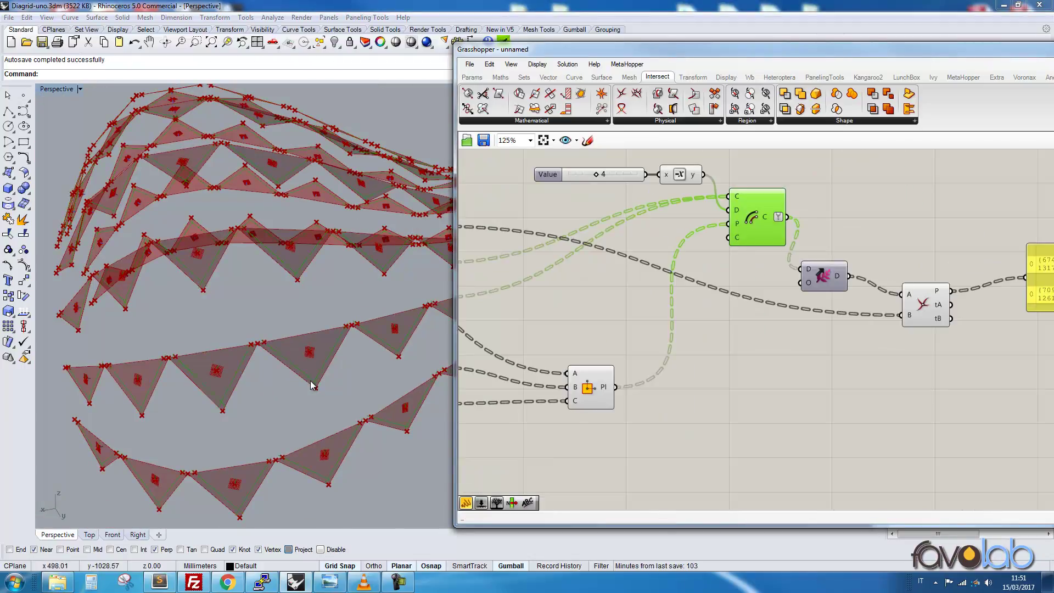
right_click_drag(315, 385, 304, 380, "shift")
right_click_drag(698, 324, 753, 350)
scroll(730, 361, "down", 2)
left_click(566, 288)
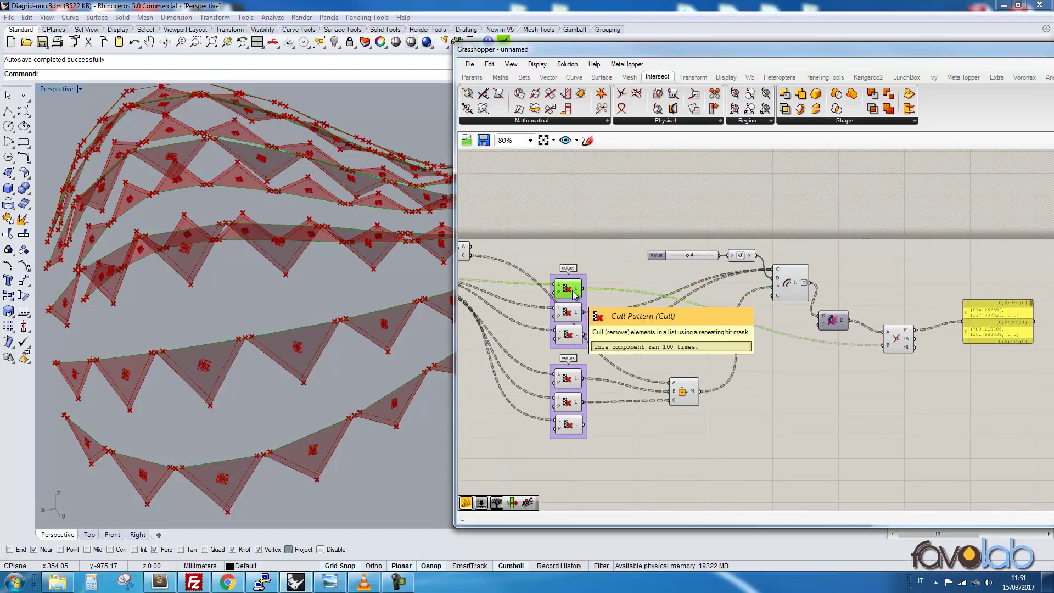
scroll(259, 340, "up", 6)
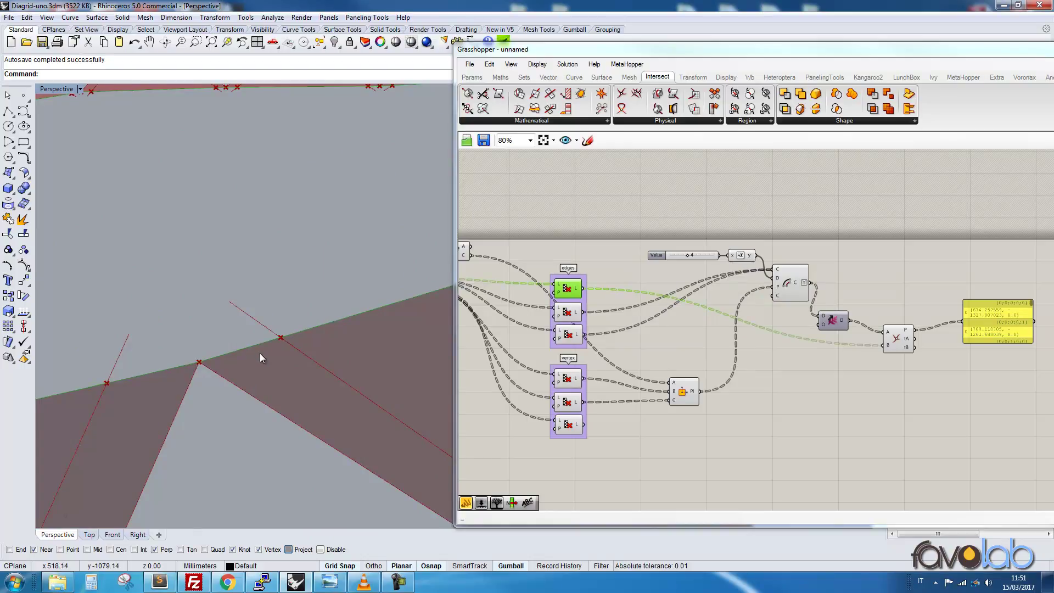
scroll(260, 354, "down", 2)
right_click_drag(276, 347, 334, 317)
scroll(332, 323, "down", 3)
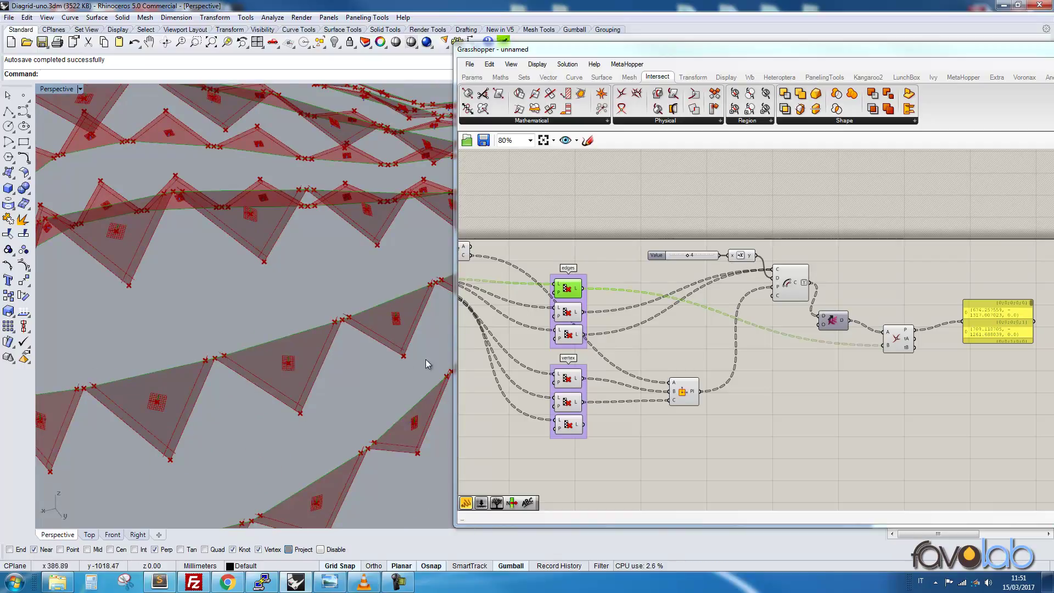
scroll(972, 406, "down", 3)
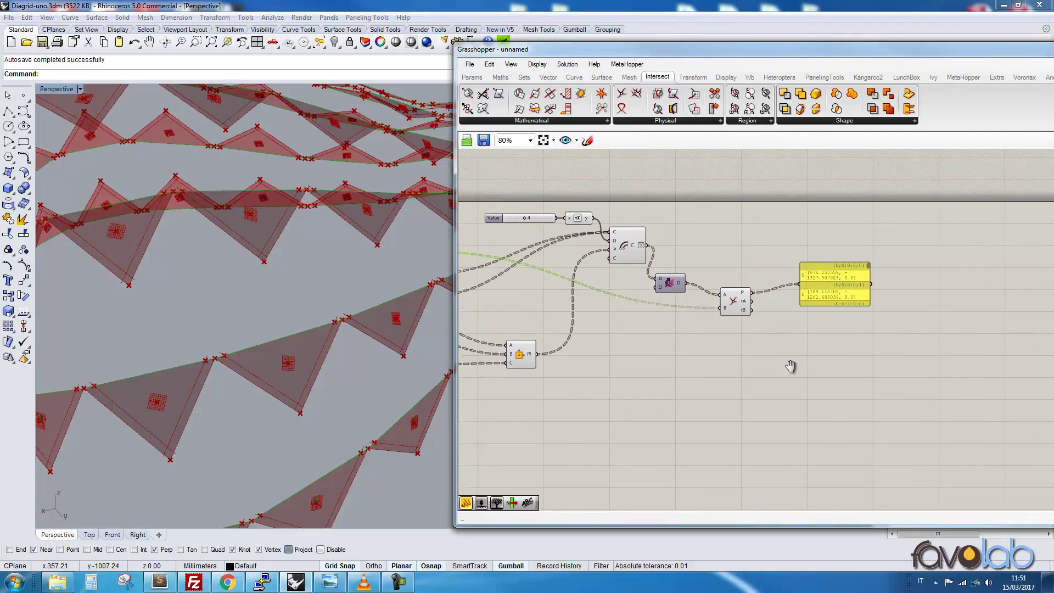
Add a Cull Pattern component beside the intersection outputs and move the panel above it.
double_click(771, 386)
type("cull")
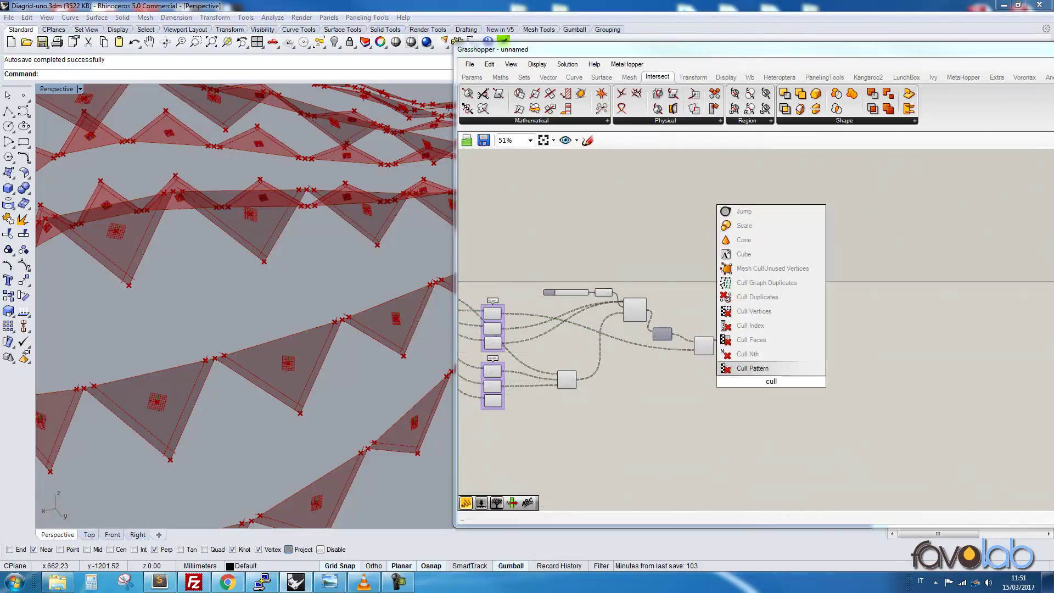
key("Return")
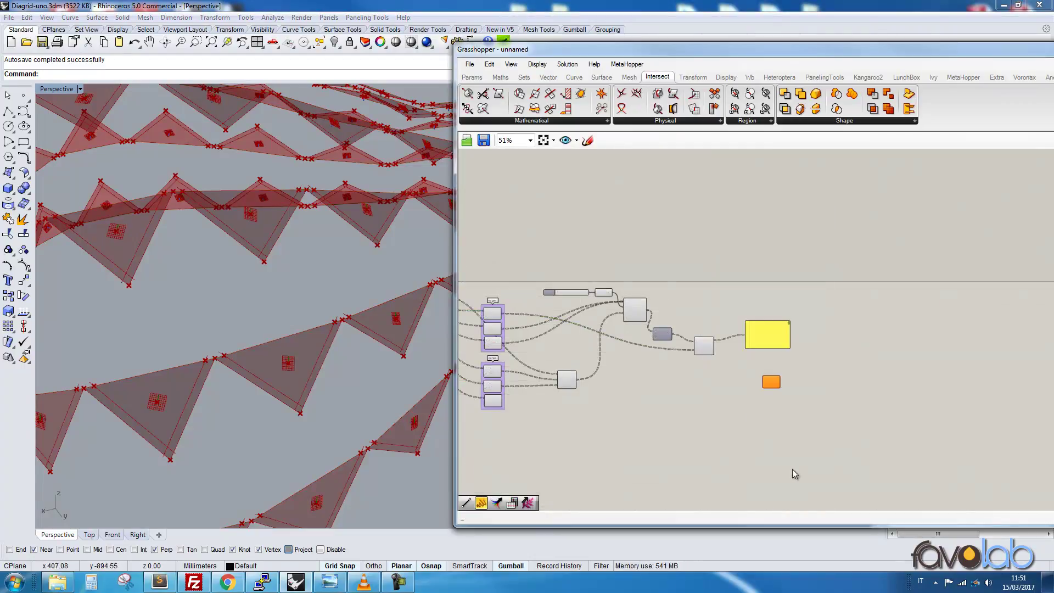
scroll(697, 350, "up", 4)
scroll(706, 353, "up", 1)
right_click_drag(709, 236, 660, 377)
left_click_drag(690, 285, 622, 223)
right_click_drag(666, 436, 693, 422)
left_click_drag(714, 402, 707, 308)
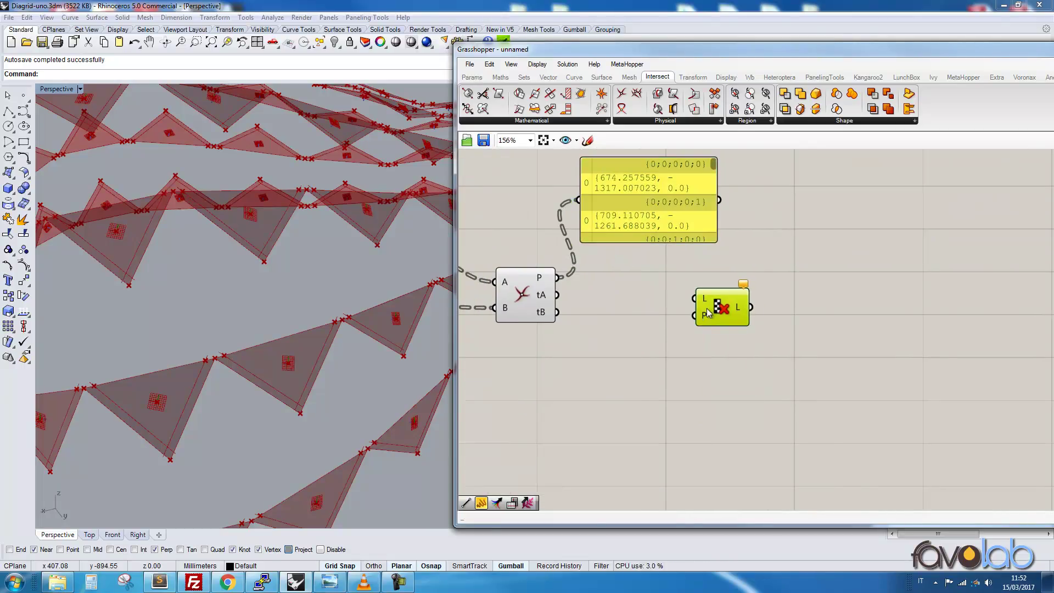
Set the new Cull Pattern's P input to the Boolean sequence True, False.
scroll(708, 312, "up", 3)
right_click(704, 314)
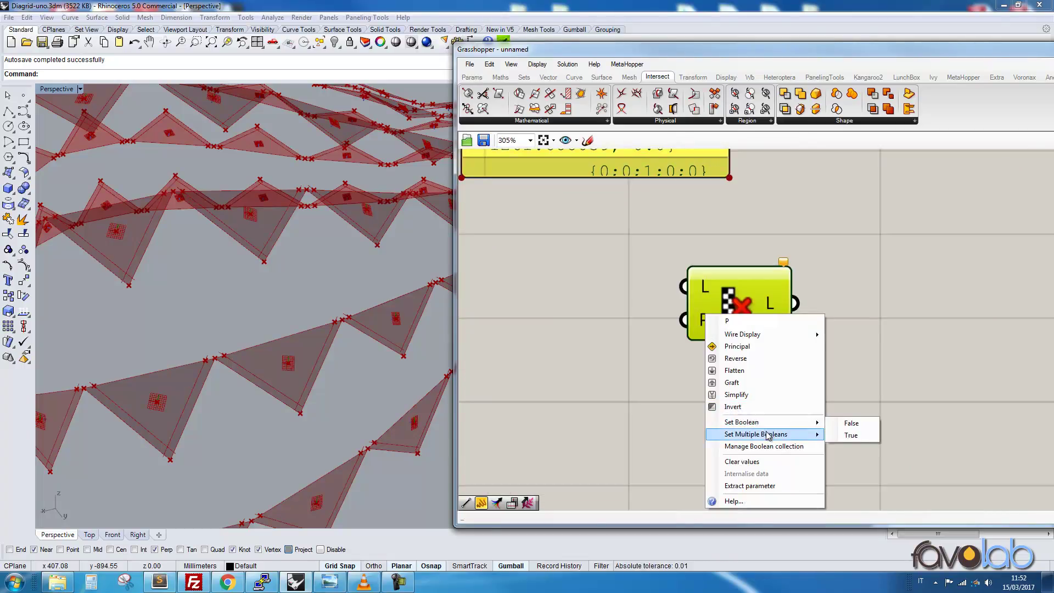
left_click(766, 434)
double_click(847, 399)
key("ctrl+c")
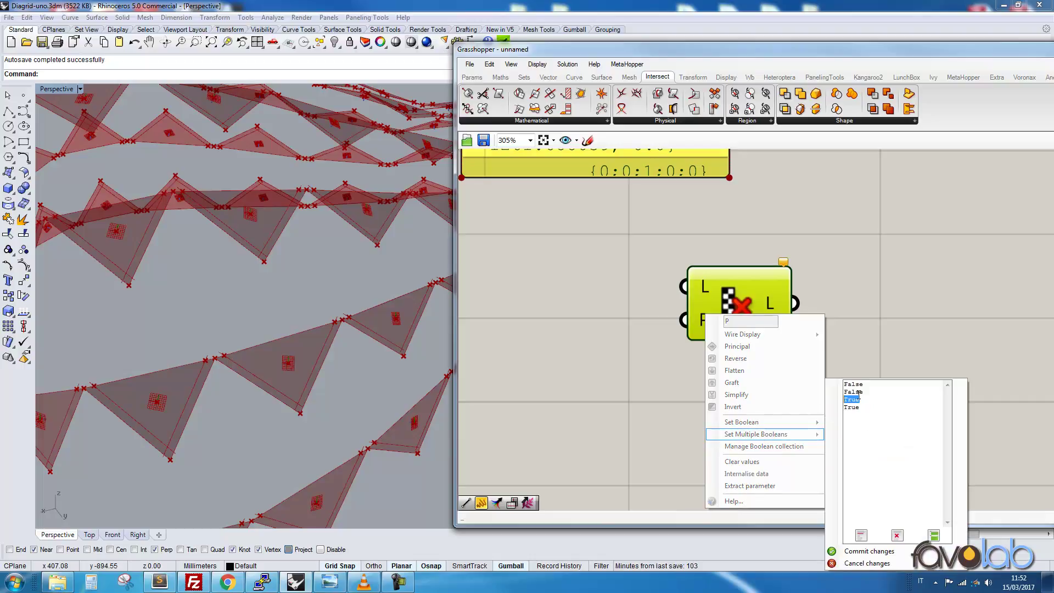
left_click_drag(864, 383, 834, 386)
key("Delete")
key("ctrl+v")
left_click(873, 551)
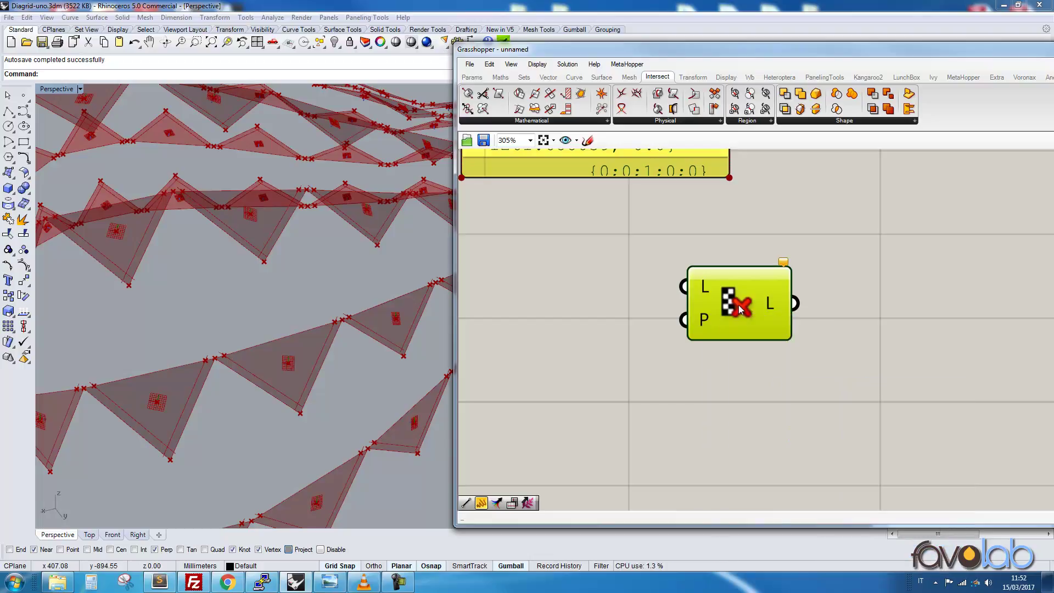
Duplicate the Cull Pattern below the first and set the copy's P input to False, True.
key("ctrl+c")
key("ctrl+v")
left_click_drag(706, 327, 703, 395)
right_click(703, 404)
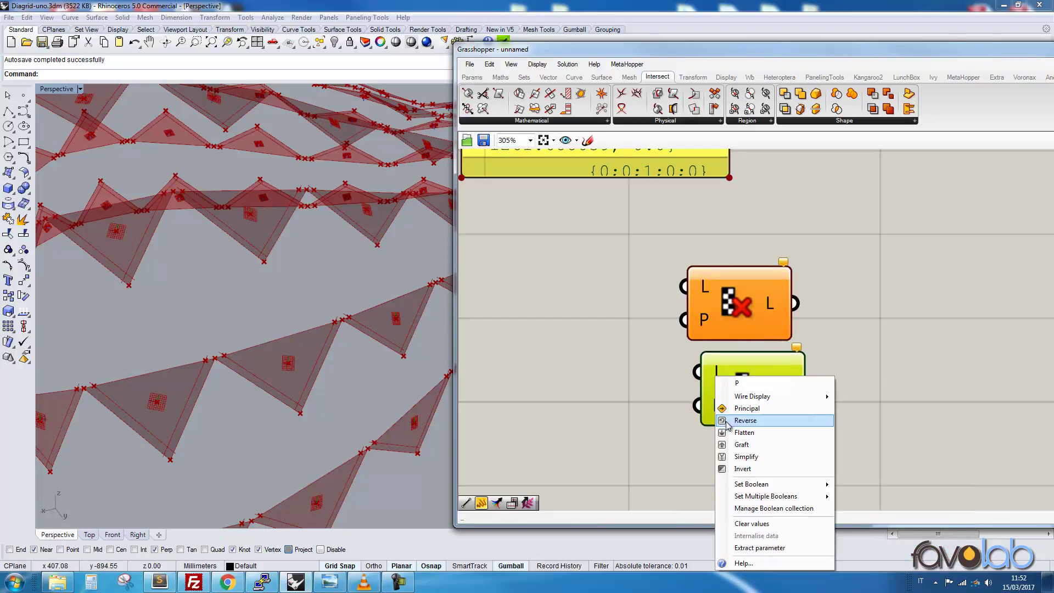
mouse_move(824, 493)
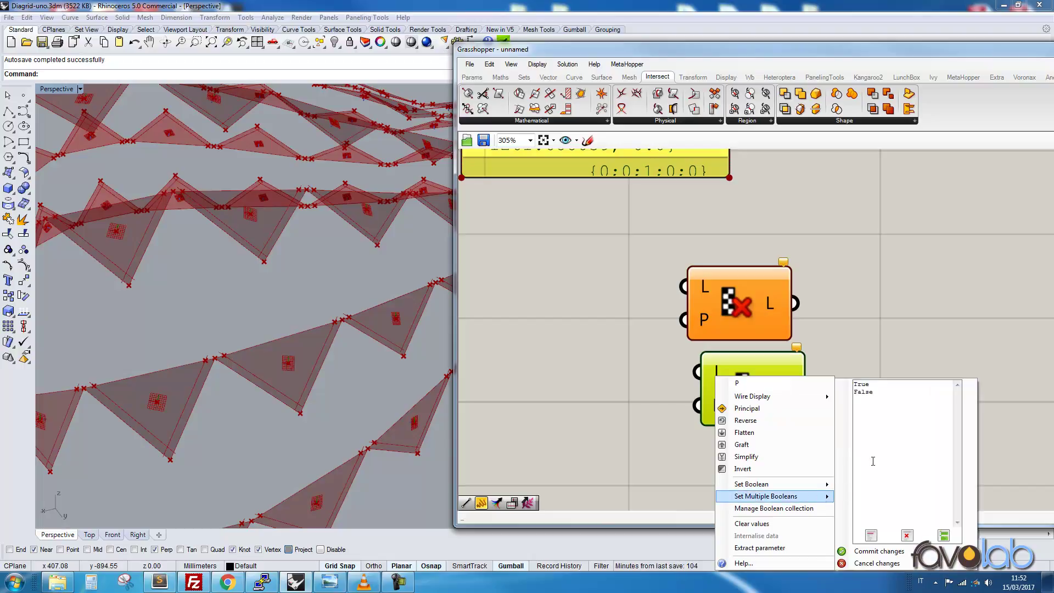
left_click_drag(879, 390, 848, 389)
key("BackSpace")
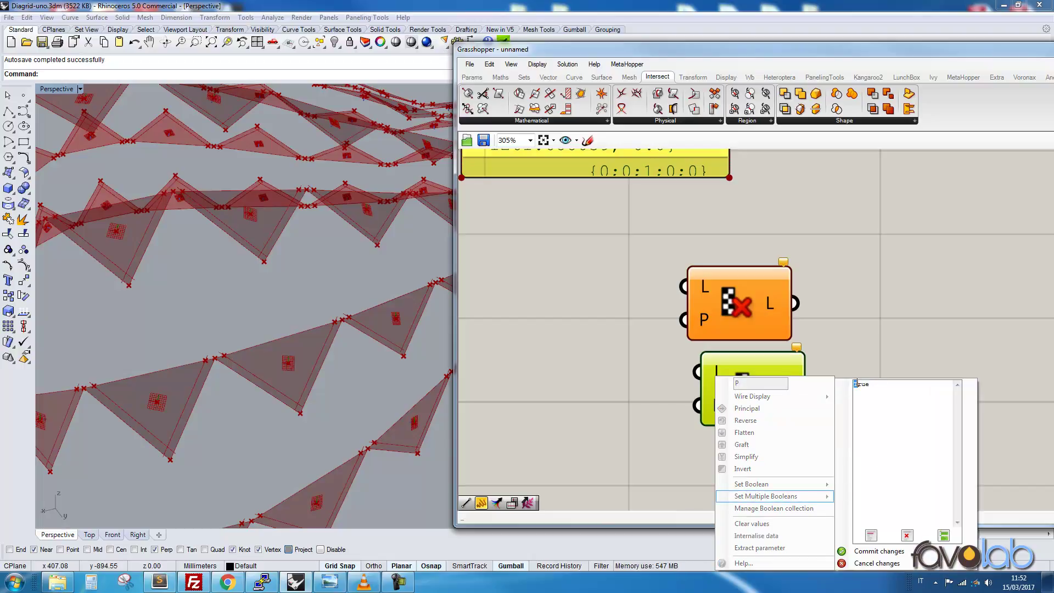
left_click(856, 383)
key("Return")
left_click(877, 550)
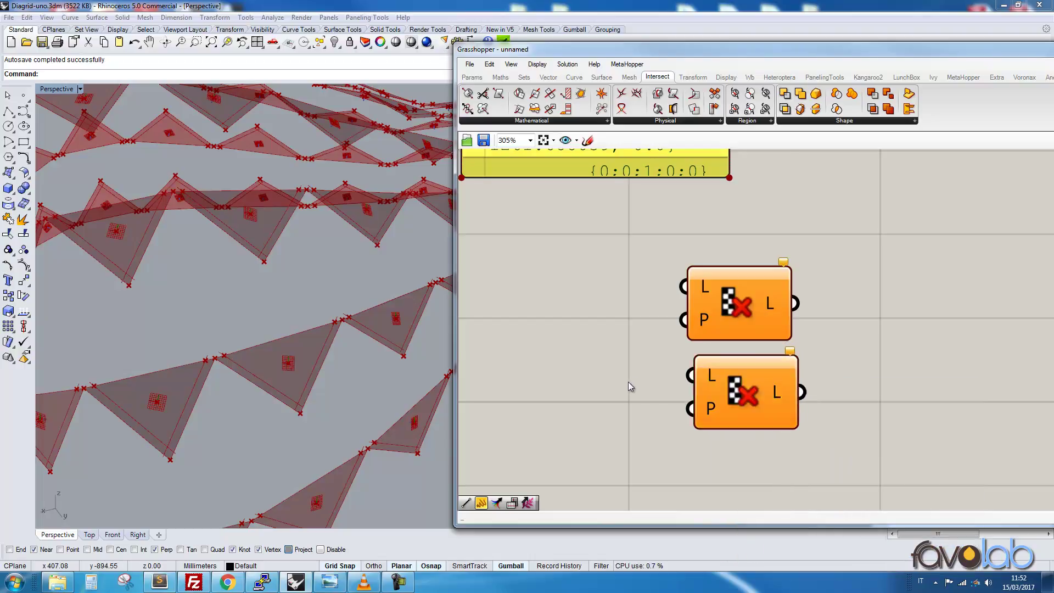
Simplify the P output of Curve | Curve and move the panel and the intersection component to free space.
scroll(725, 407, "down", 5)
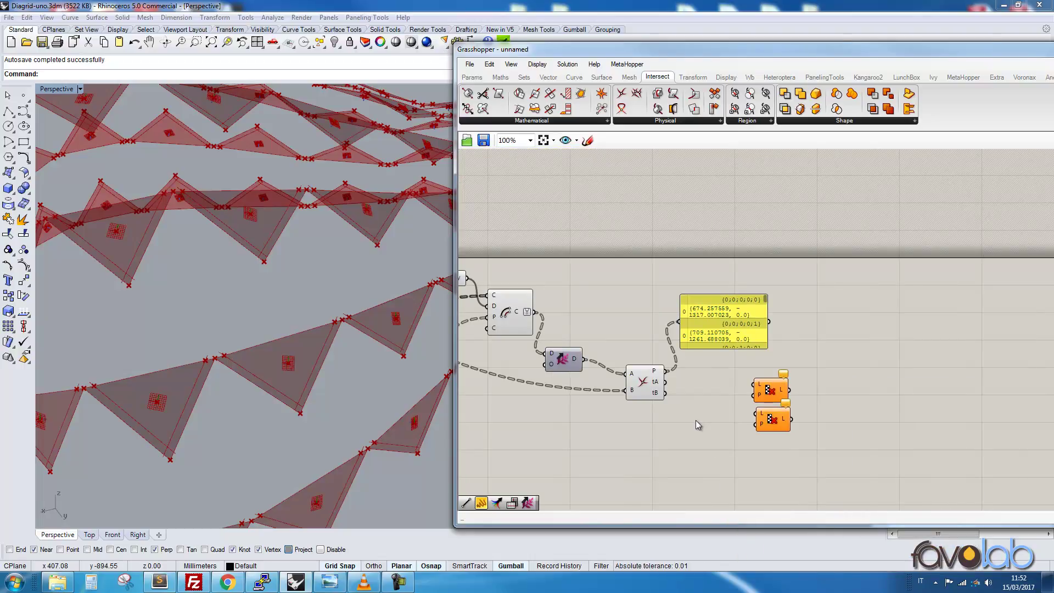
right_click(660, 370)
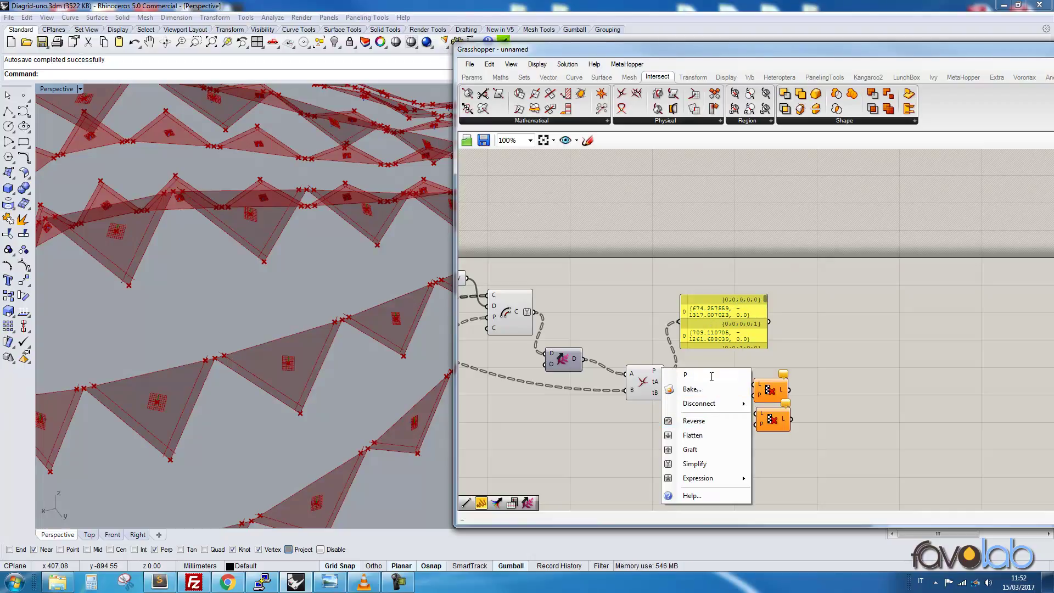
left_click(694, 464)
left_click_drag(727, 331, 752, 288)
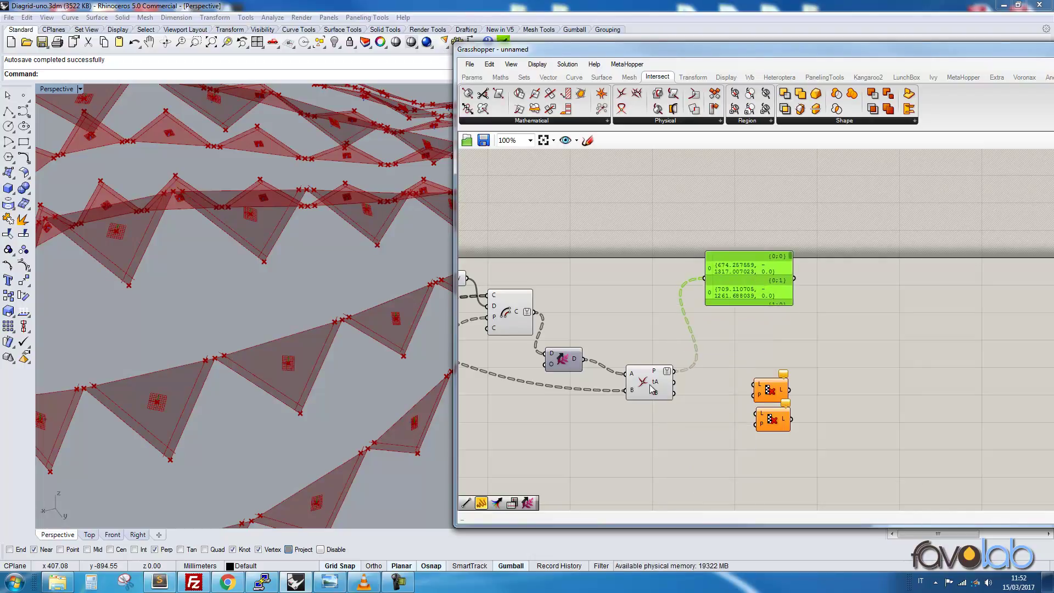
left_click_drag(652, 386, 640, 375)
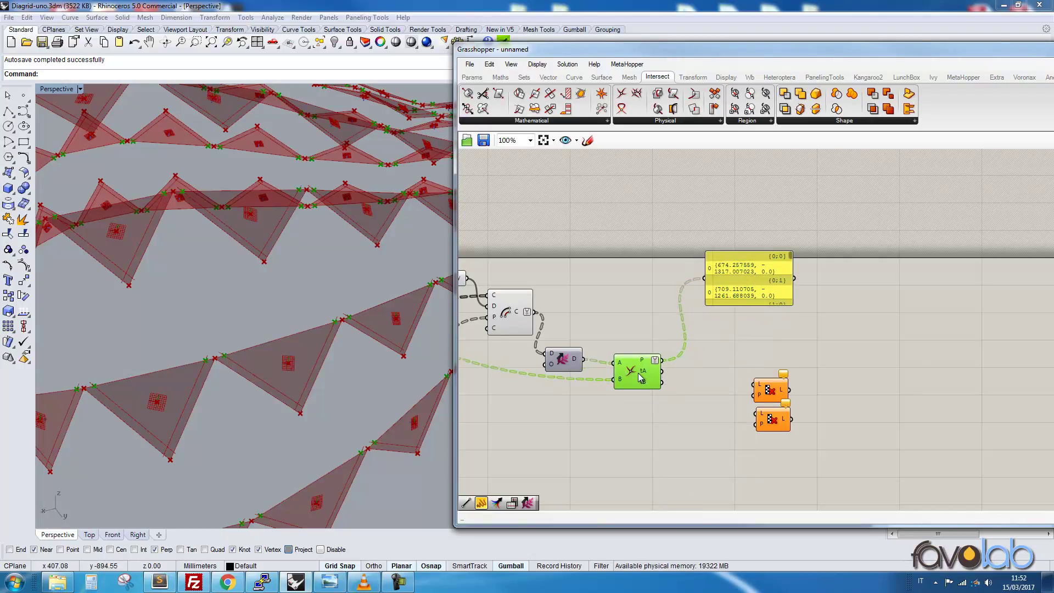
Add a Shift Paths component after Curve | Curve and connect the simplified P output to its D input.
double_click(700, 367)
type("shift")
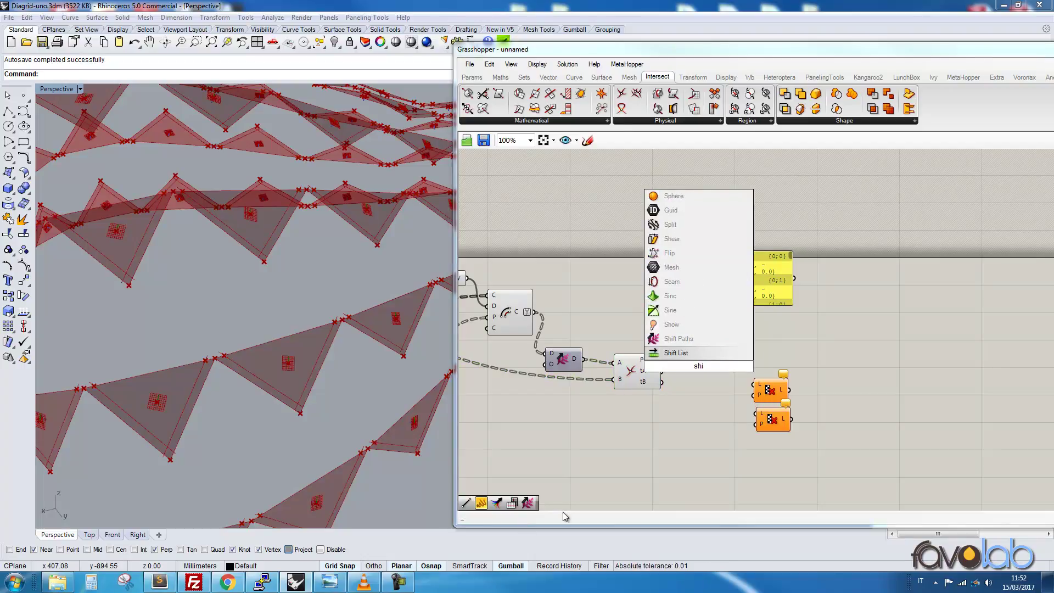
key("Return")
mouse_move(703, 369)
left_mouse_down()
mouse_move(722, 369)
mouse_move(699, 360)
left_mouse_up()
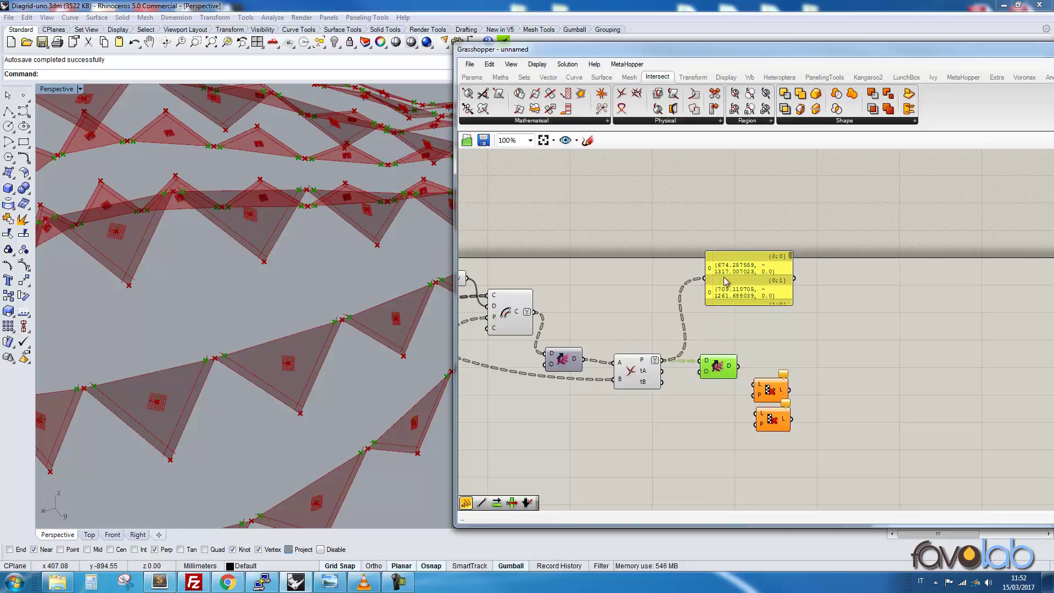
Connect the new Shift Paths output to the panel and enlarge the panel to read the point lists.
left_click_drag(724, 279, 772, 293)
left_click_drag(738, 365, 752, 297)
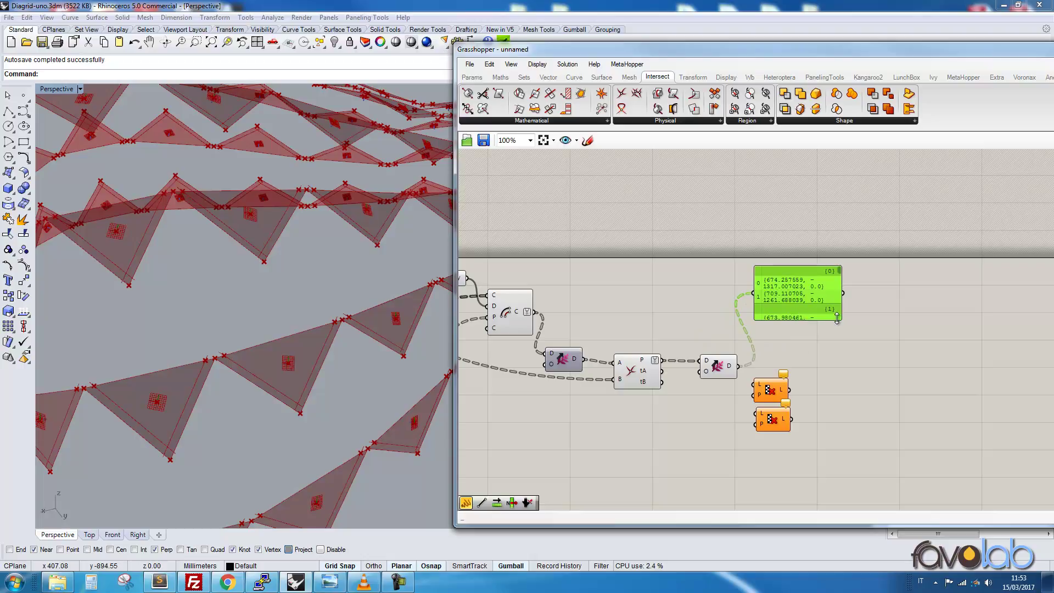
left_click_drag(838, 317, 978, 360)
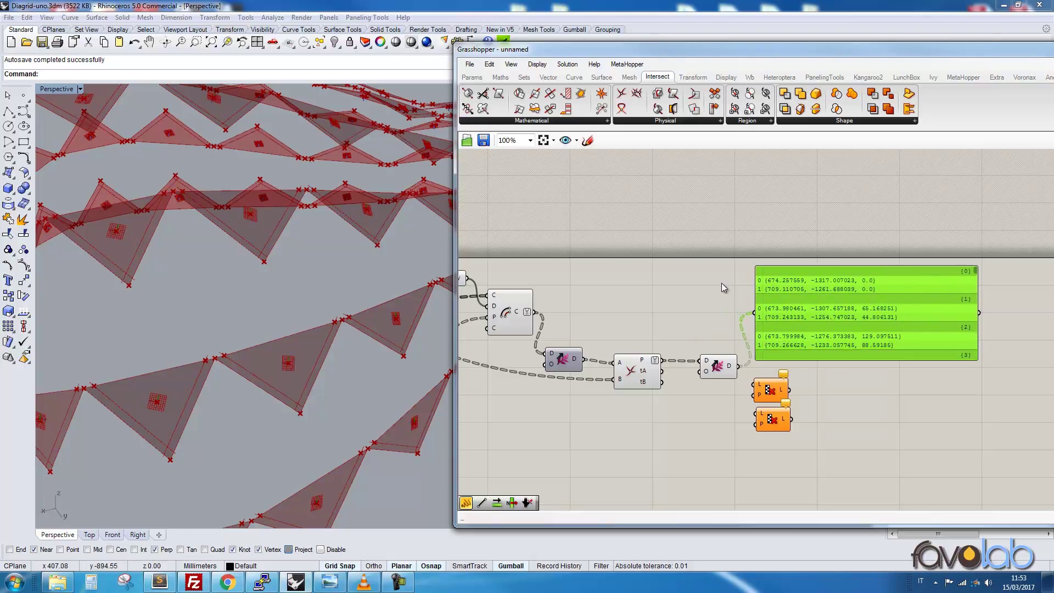
left_click(775, 453)
Connect the new Shift Paths output to the L inputs of both Cull Patterns and shift them away from it.
left_click_drag(741, 367, 756, 413)
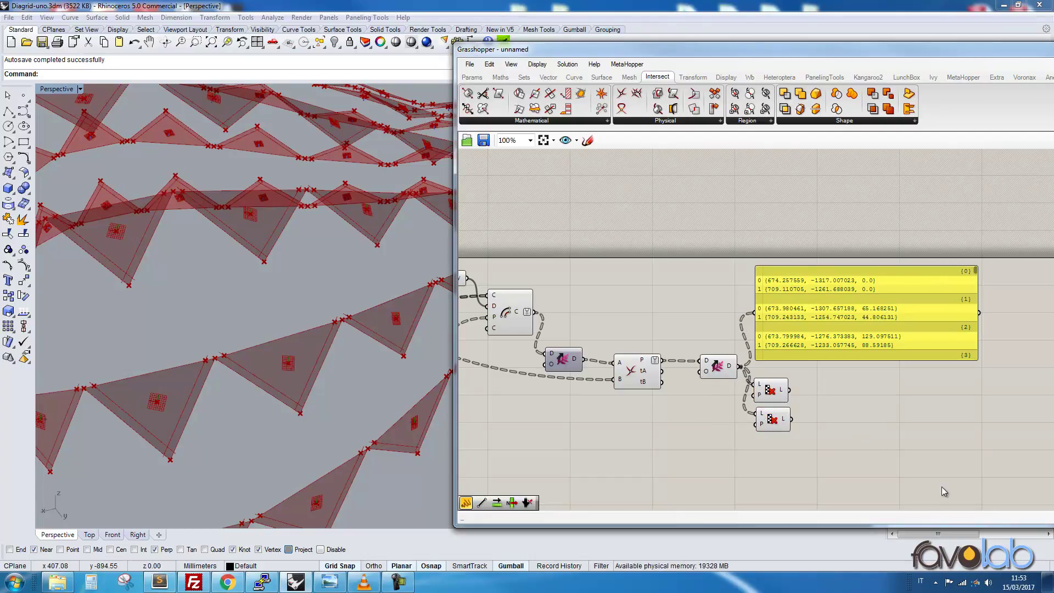
left_click_drag(848, 383, 760, 426)
left_click_drag(774, 387, 799, 384)
Move the Offset's Shift Paths below the intersection component and connect its output to the panel.
right_click_drag(627, 440, 683, 323)
left_click_drag(625, 247, 632, 318)
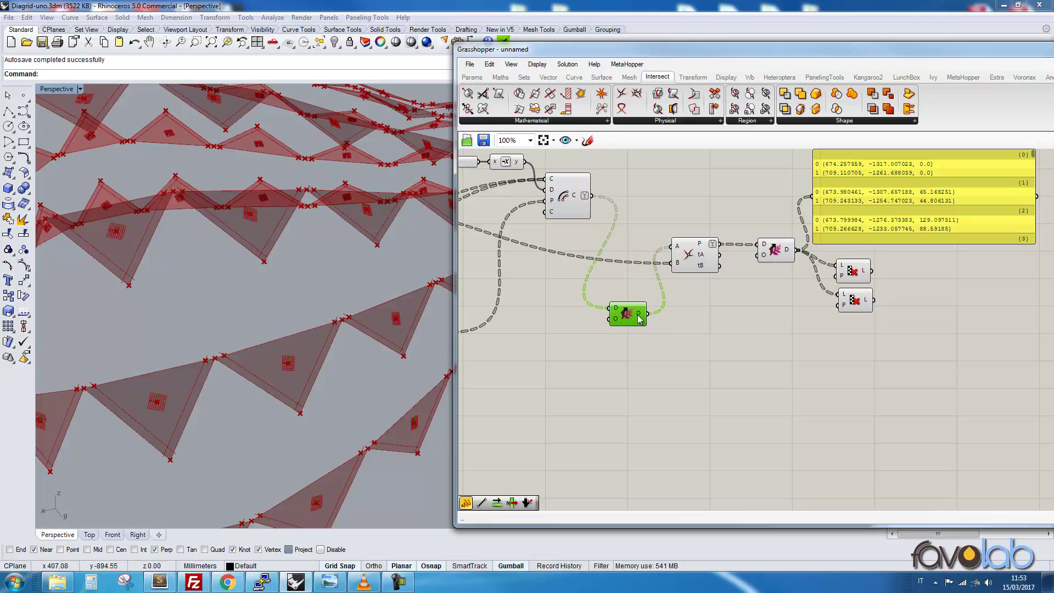
left_click_drag(648, 314, 805, 199)
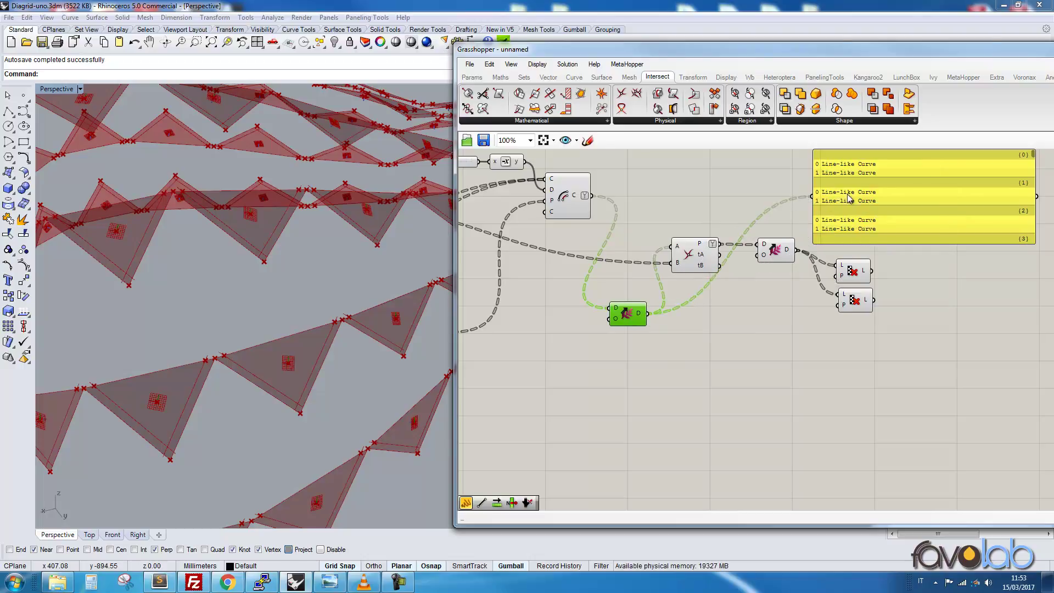
Duplicate the two Cull Patterns and connect the copies' L inputs to the Offset's Shift Paths output.
left_click_drag(898, 254, 731, 345)
key("ctrl+c")
key("ctrl+v")
left_click_drag(648, 314, 716, 350)
left_click_drag(801, 310, 733, 371)
left_click_drag(725, 322, 730, 358)
left_click(901, 412)
Delete the panel that lists the Shift Paths data.
right_click_drag(902, 416, 742, 419)
left_click(713, 219)
key("Delete")
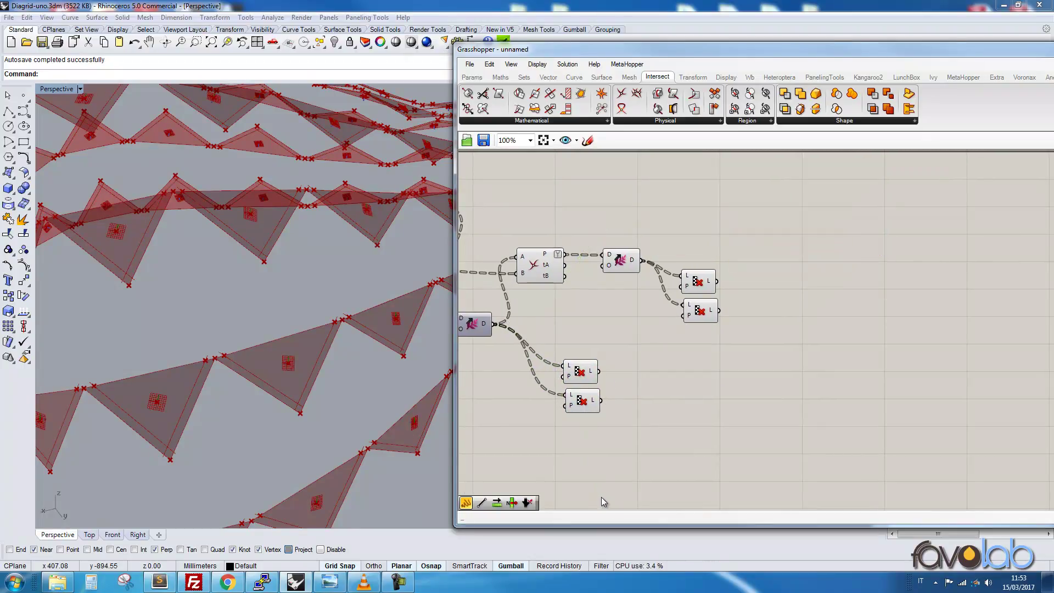
Add a Curve | Curve intersection component and connect the two lower Cull Patterns' outputs to its A and B inputs.
double_click(705, 403)
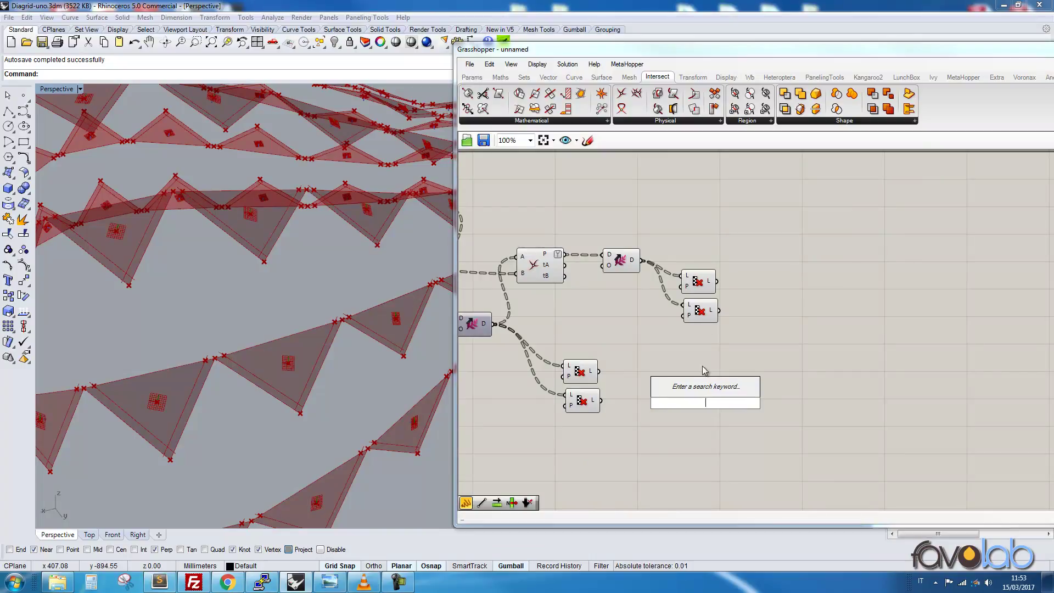
left_click_drag(621, 95, 675, 369)
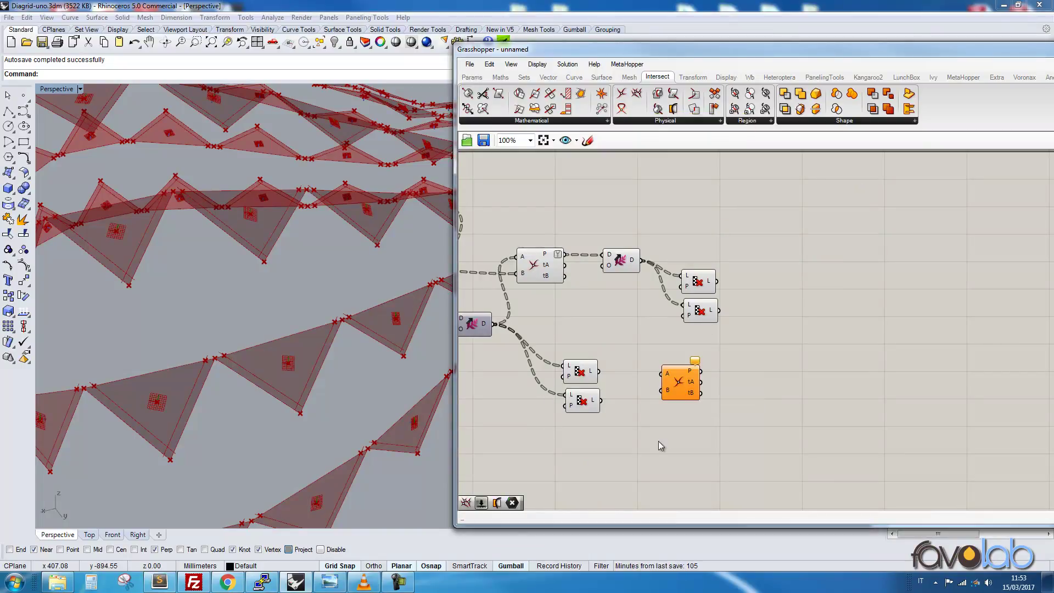
left_click_drag(598, 371, 661, 374)
left_click_drag(600, 401, 644, 386)
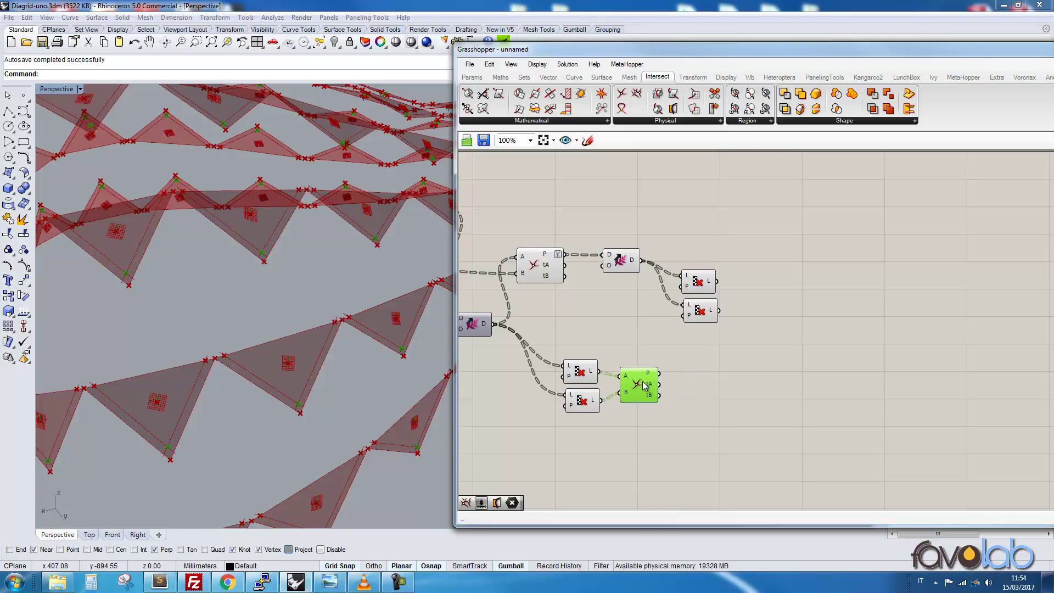
scroll(393, 363, "up", 6)
middle_click(348, 329)
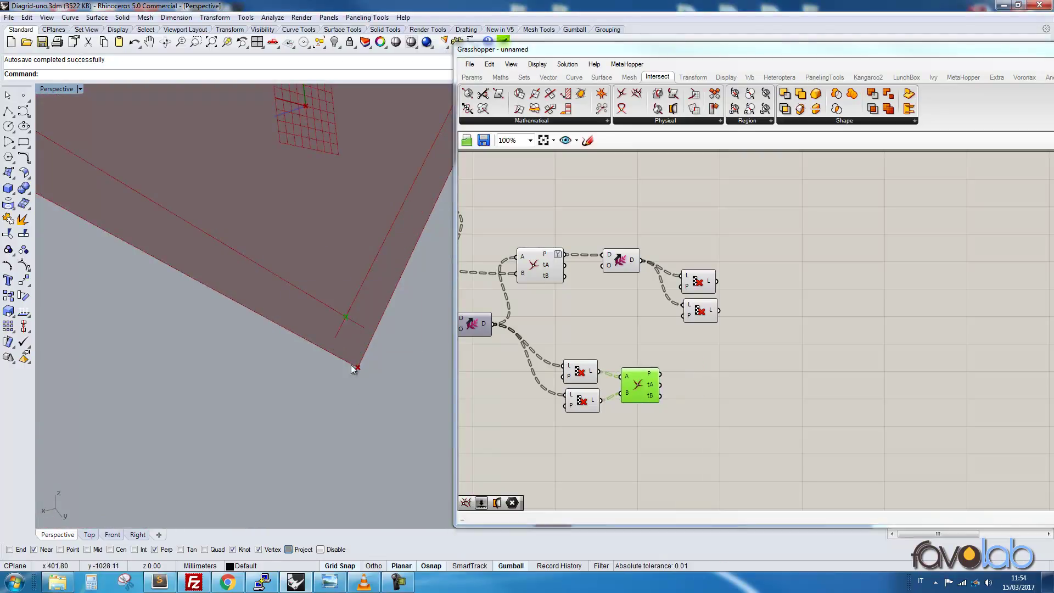
right_click_drag(584, 321, 713, 341)
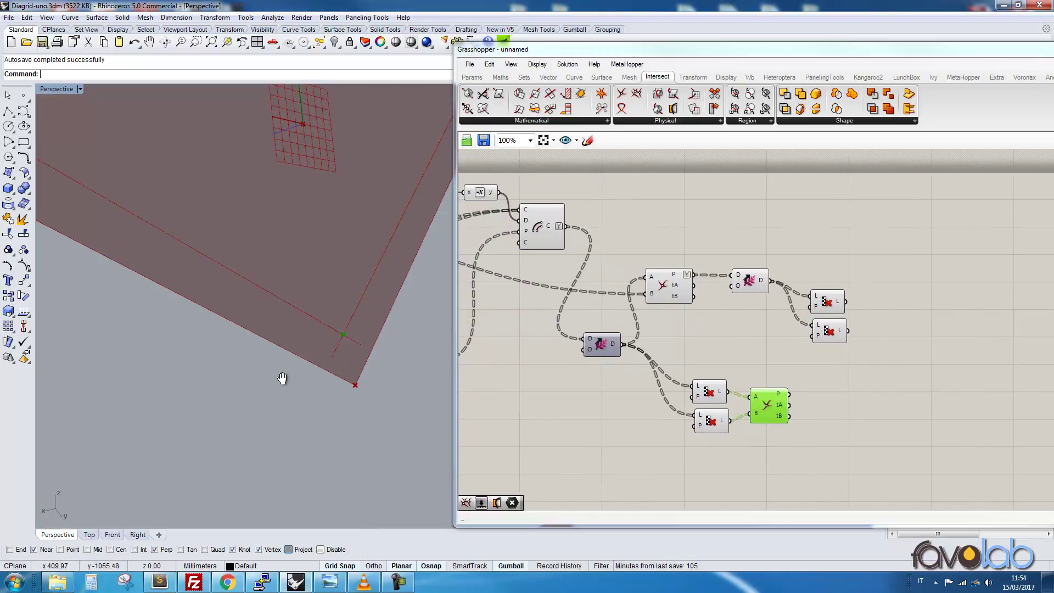
scroll(286, 378, "down", 5)
scroll(318, 323, "down", 2)
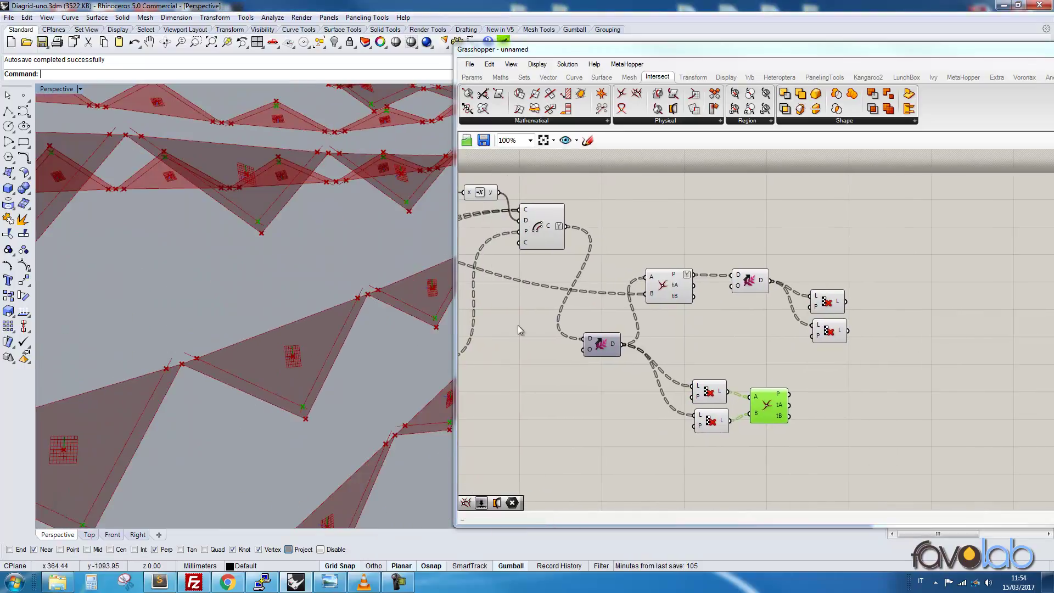
left_click(822, 303)
left_click(840, 435)
Add two Line components running from the upper Cull Pattern's points (A) to the new intersection's P output (B).
right_click_drag(843, 440, 769, 411)
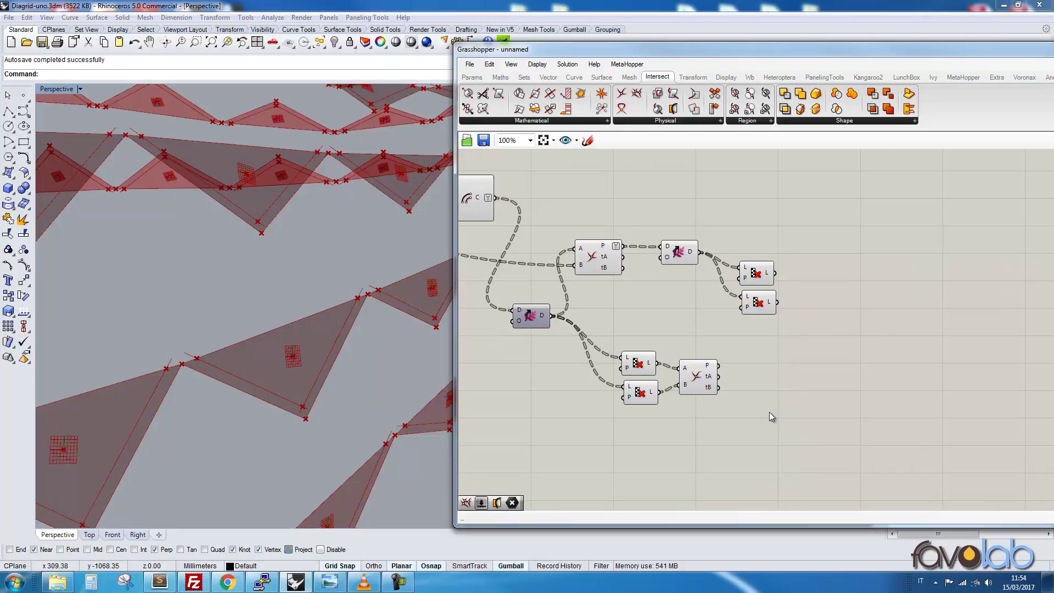
double_click(892, 292)
type("line")
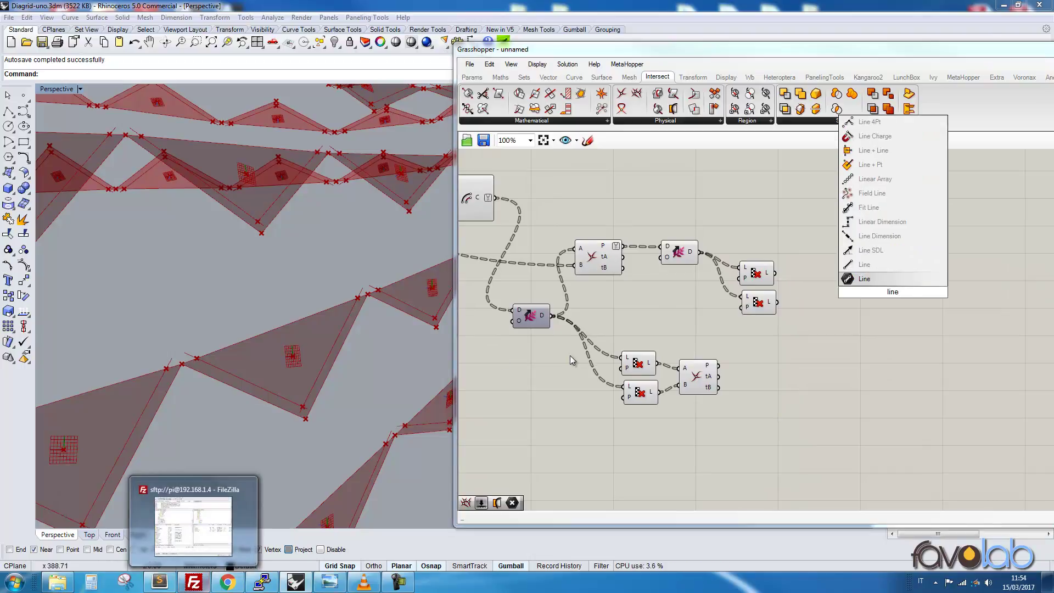
left_click(841, 263)
left_click_drag(892, 292, 827, 324)
left_click_drag(775, 273, 815, 317)
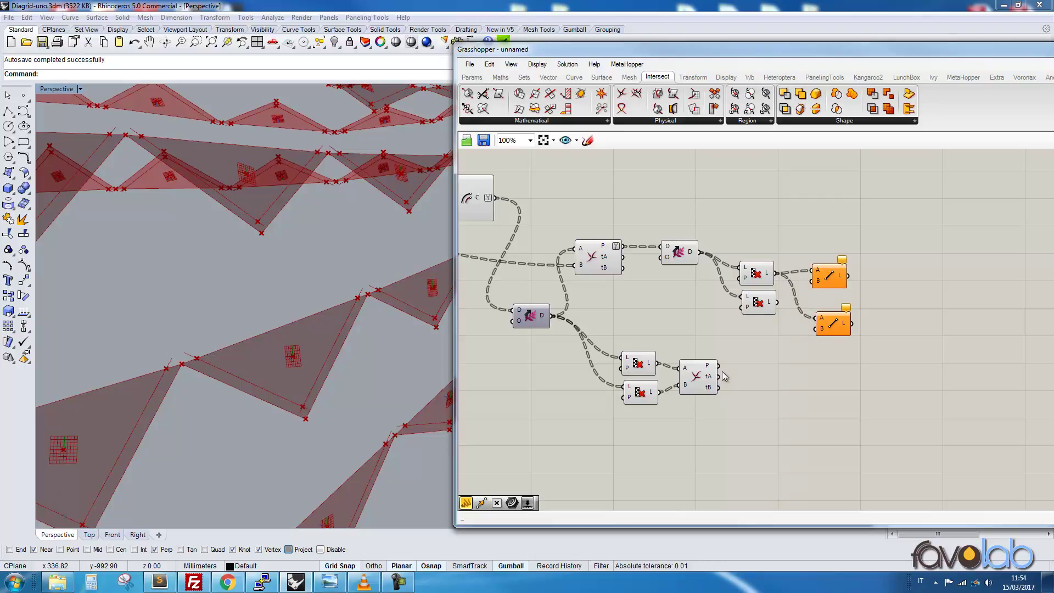
left_click_drag(721, 367, 813, 280)
left_click_drag(719, 366, 822, 331)
Check the previews of both Line components and move the upper one below the other.
left_click(831, 327)
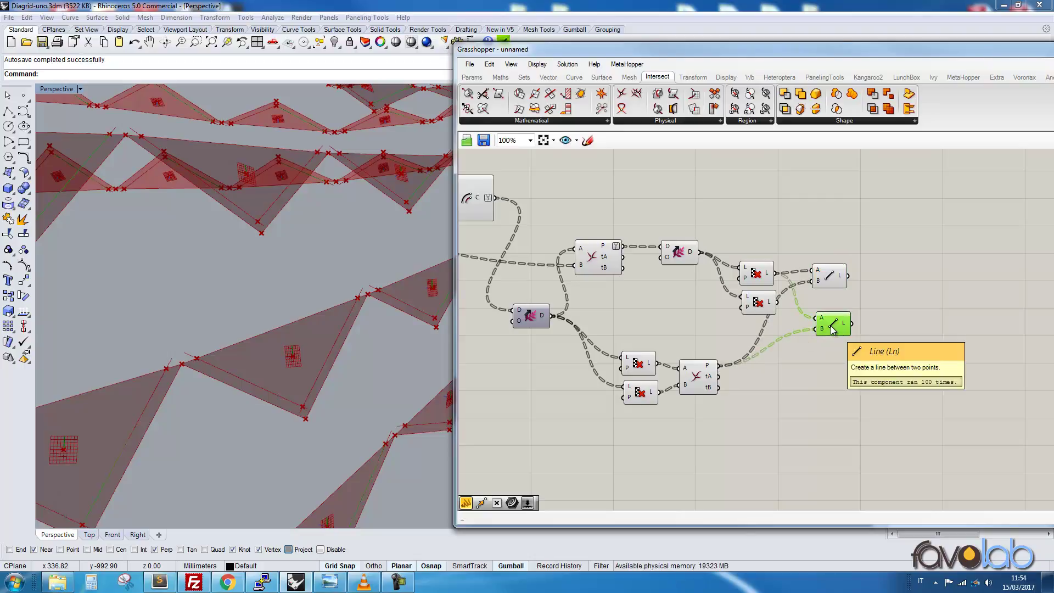
left_click(824, 276)
right_click_drag(427, 337, 258, 362, "shift")
scroll(259, 362, "down", 5)
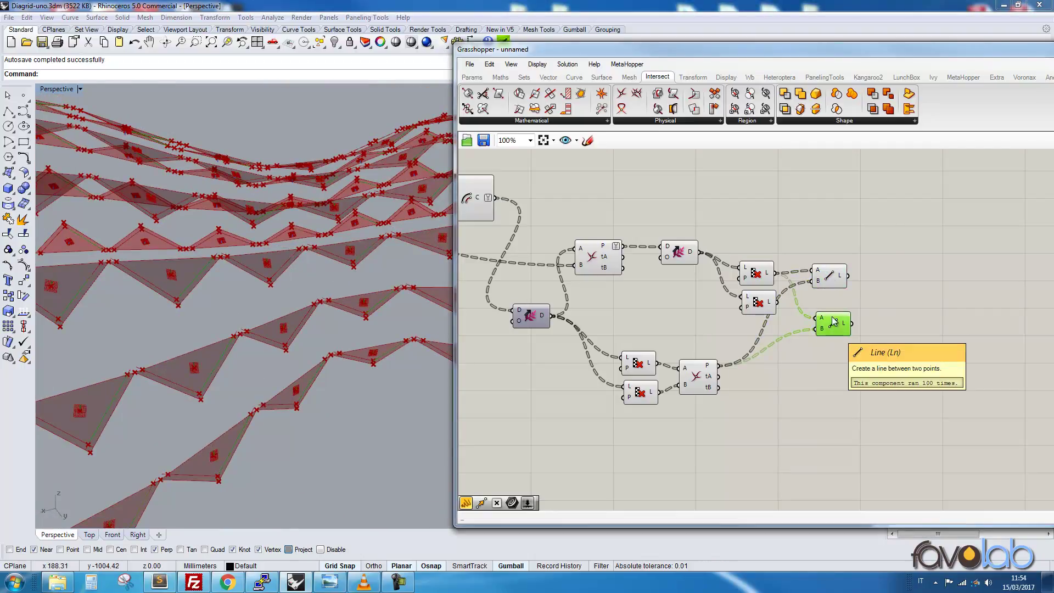
left_click_drag(829, 277, 831, 366)
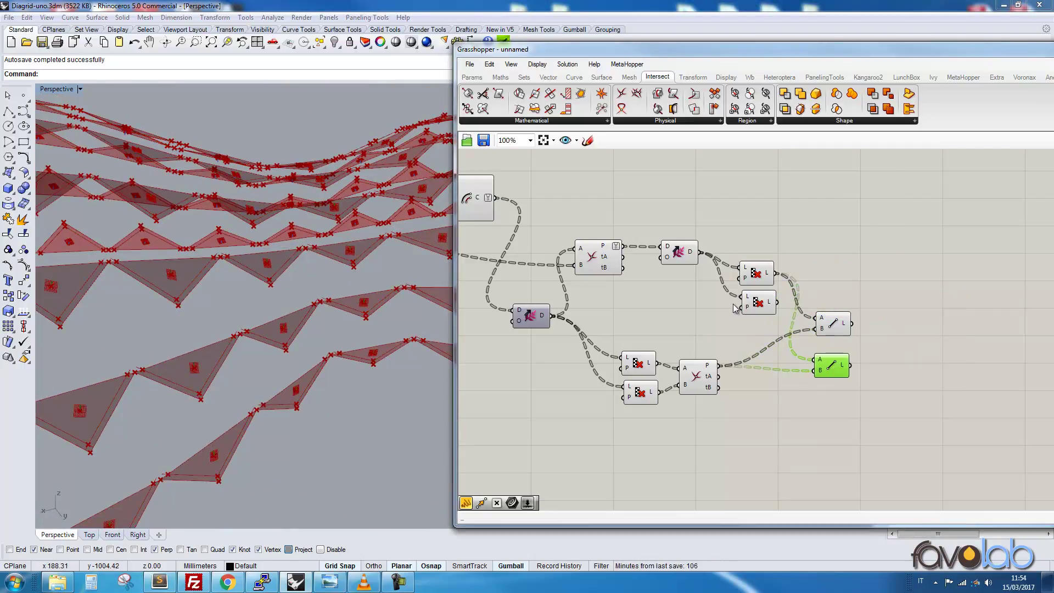
right_click_drag(624, 284, 732, 297)
left_click_drag(885, 186, 688, 237)
right_click_drag(931, 362, 784, 337)
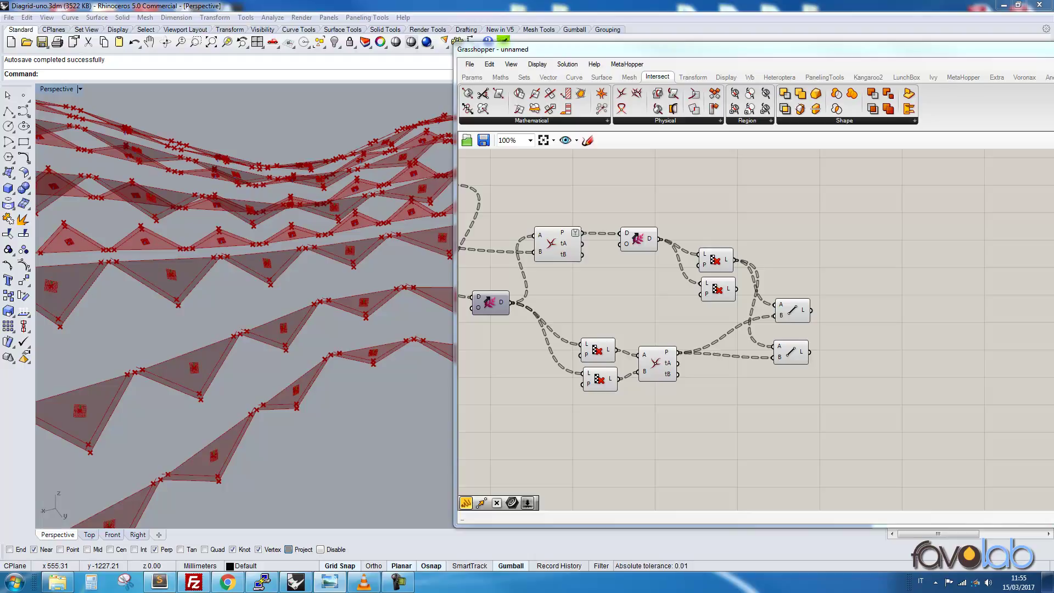
right_click_drag(831, 259, 705, 287)
double_click(705, 287)
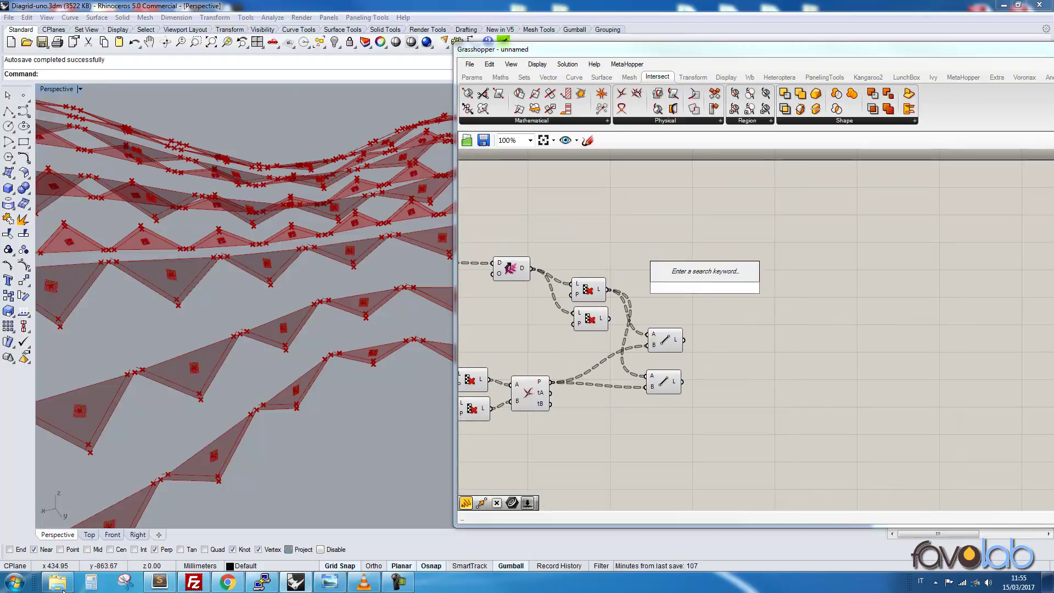
double_click(708, 295)
type("line")
key("Return")
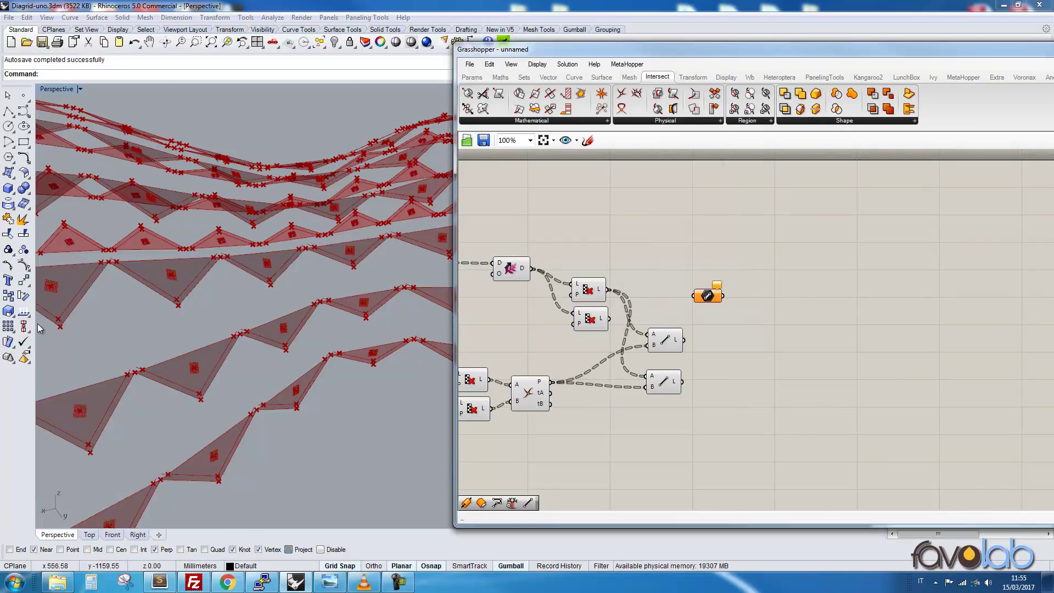
key("ctrl+z")
Duplicate the upper Line component above the others and connect the two upper Cull Patterns' outputs to the copy's A and B inputs.
left_click(675, 343)
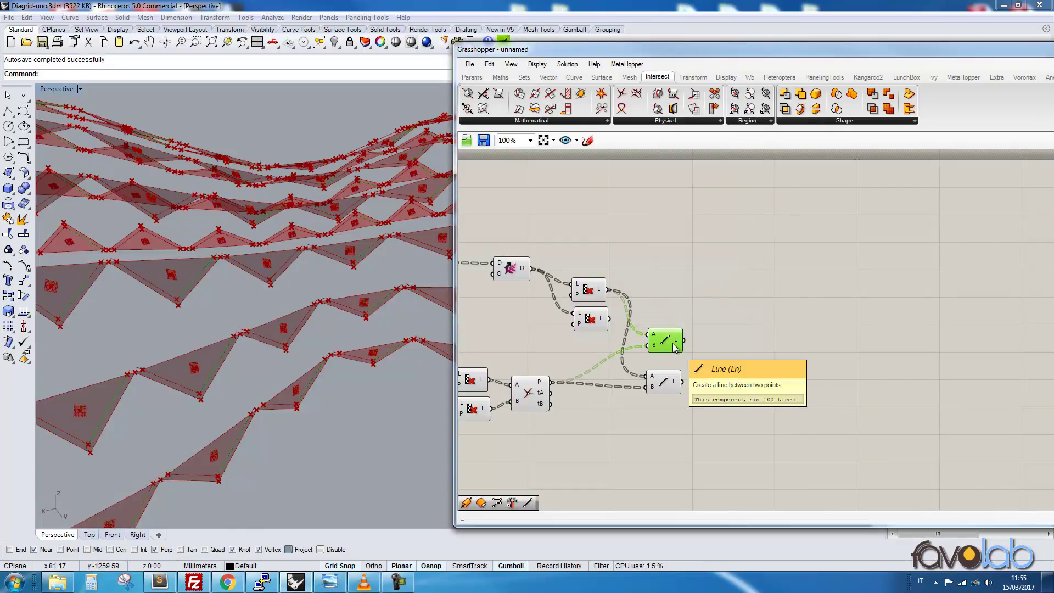
left_click_drag(675, 347, 706, 302, "alt")
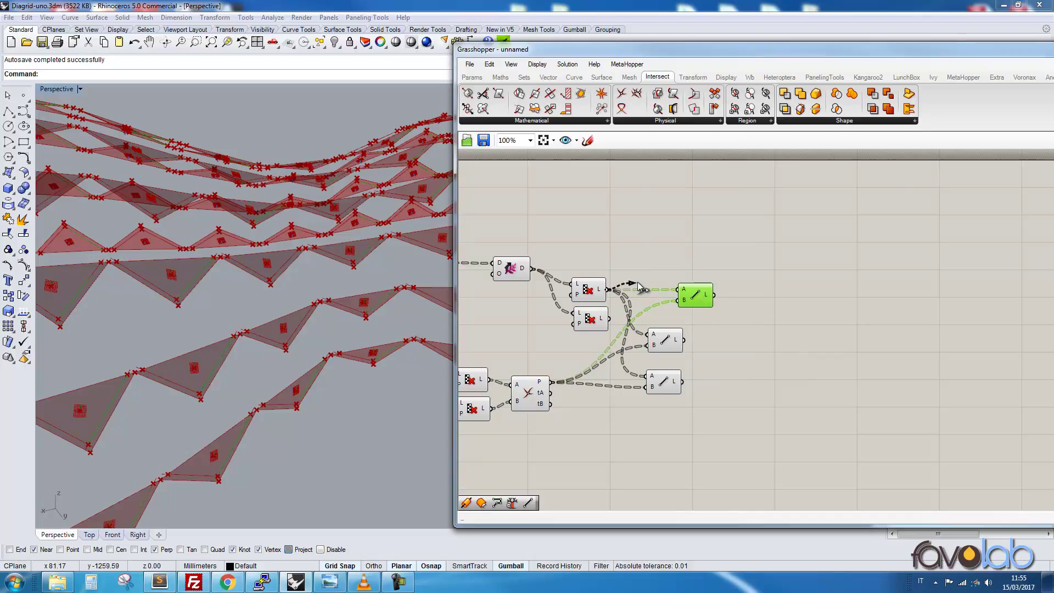
left_click_drag(609, 320, 695, 297)
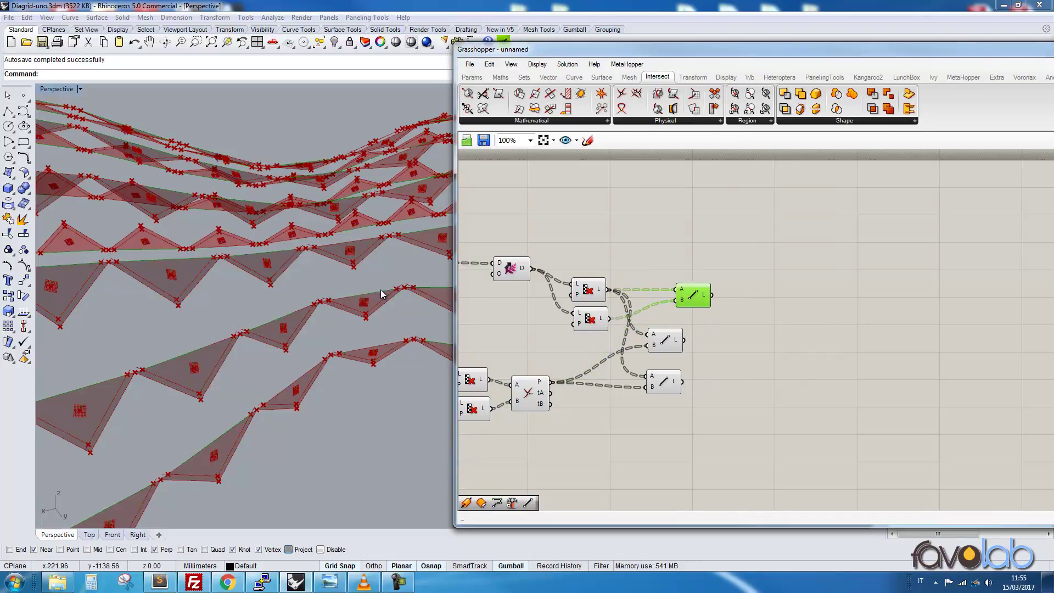
left_click(686, 342)
left_click(671, 347)
left_click(679, 391)
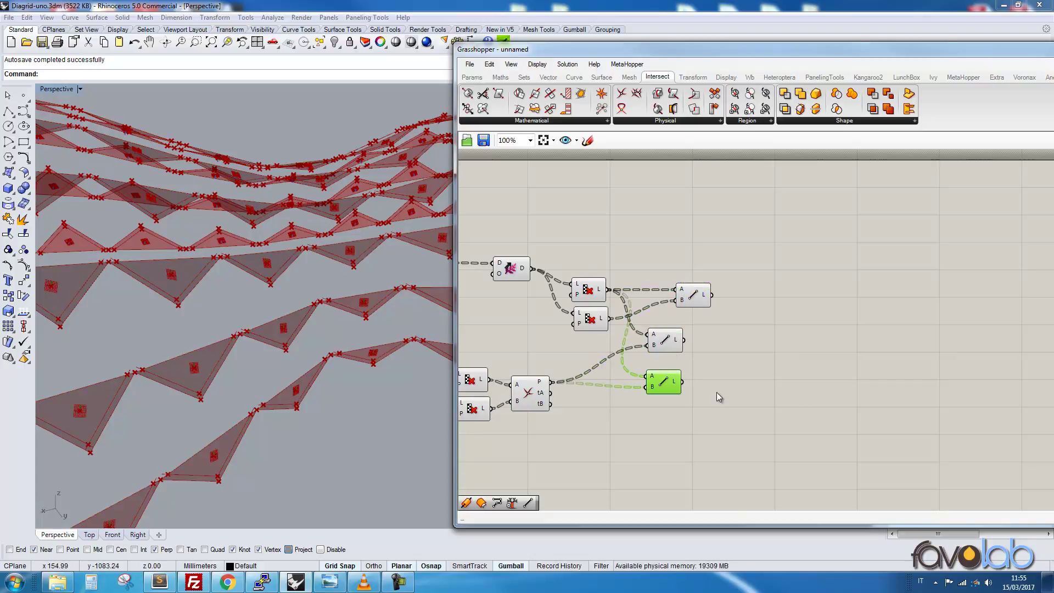
Add a Join Curves component, connect the two lower Lines to its C input, and align those Lines beside it.
double_click(771, 366)
type("join")
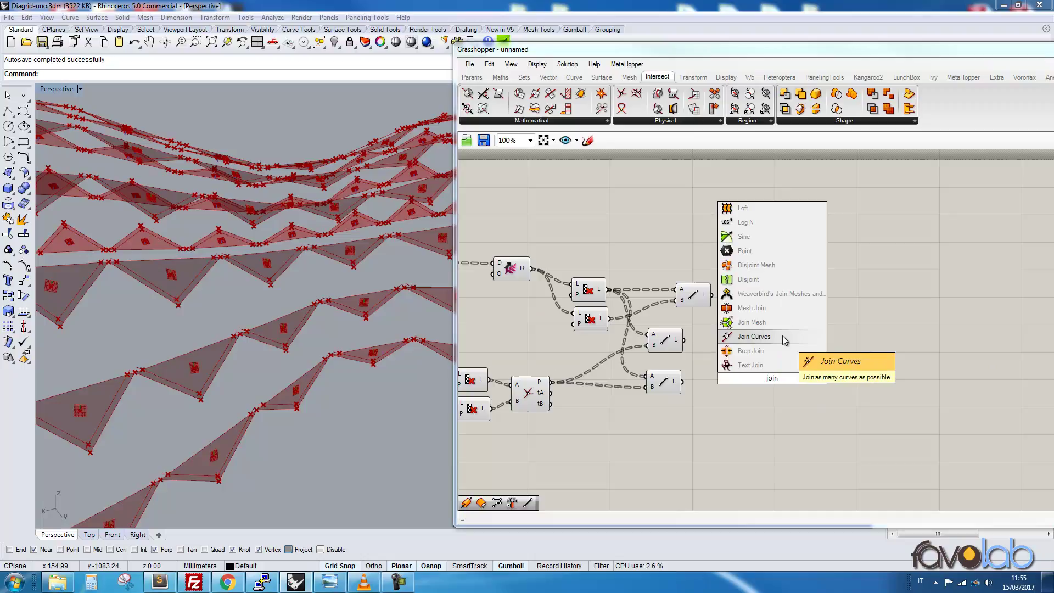
left_click(782, 336)
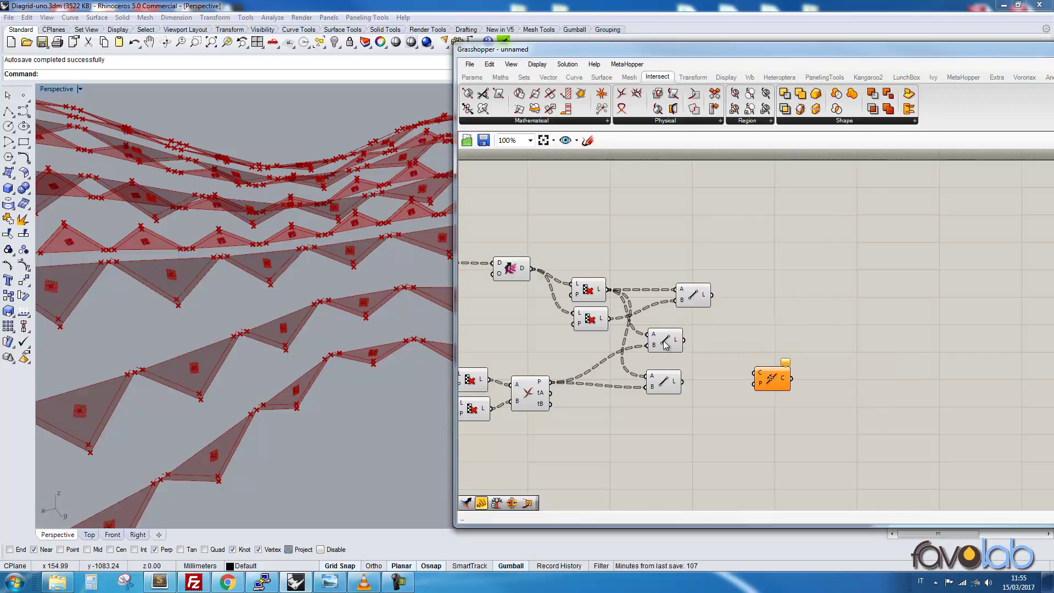
left_click_drag(684, 340, 754, 374)
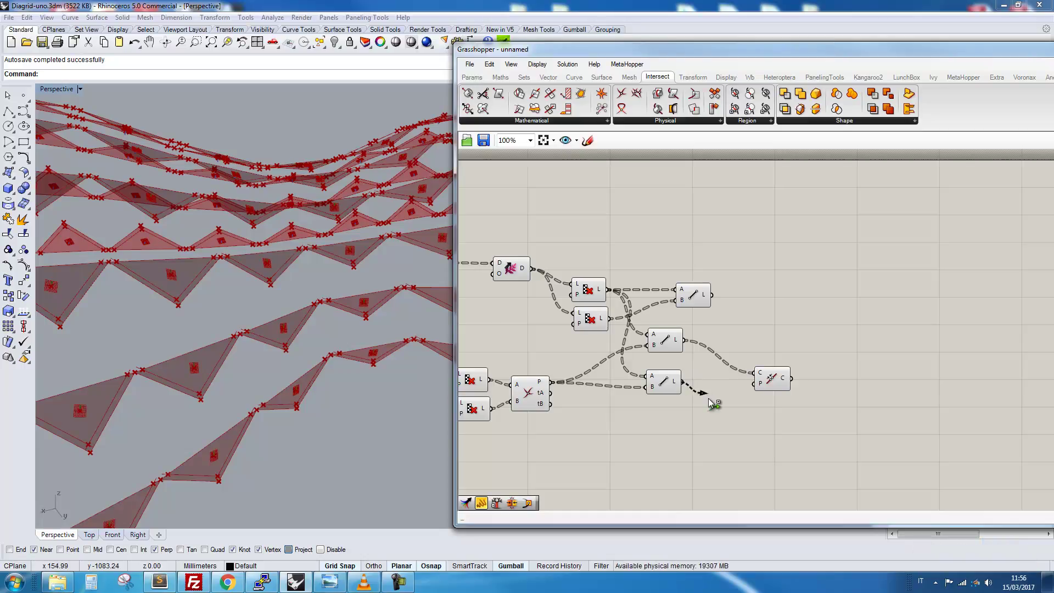
left_click_drag(673, 344, 672, 357)
left_click_drag(665, 374, 671, 382)
left_click(765, 374)
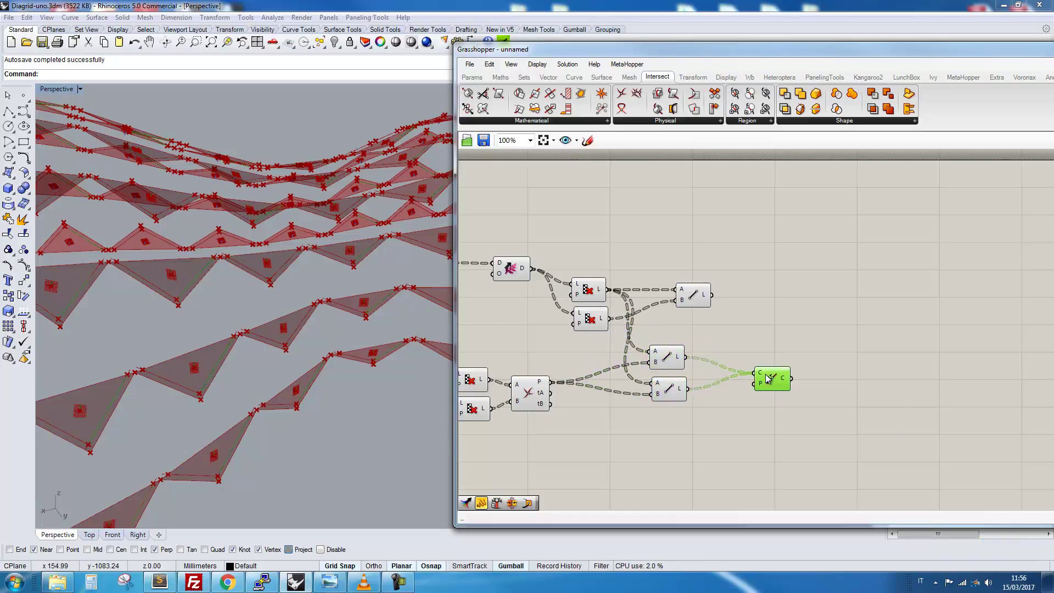
Add a Fillet component after Join Curves and a number slider with the value 20 for its radius.
double_click(973, 357)
type("fille")
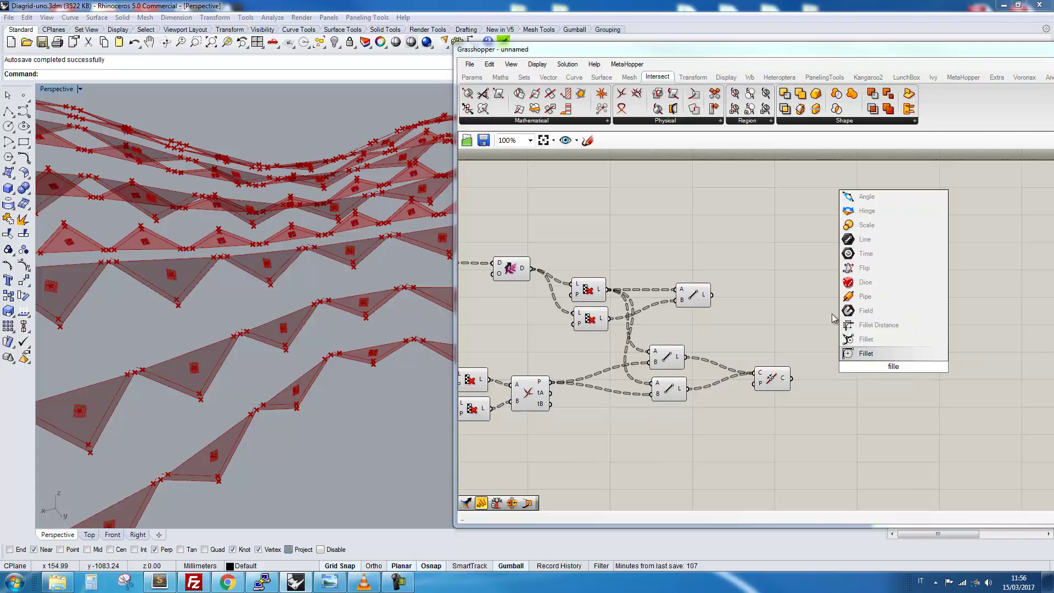
left_click(903, 353)
double_click(827, 488)
type("20")
key("Return")
Check the previews of the two lower Lines and reconnect the upper Cull Pattern to the lowest Line's A input.
scroll(893, 377, "up", 5)
left_click(895, 361)
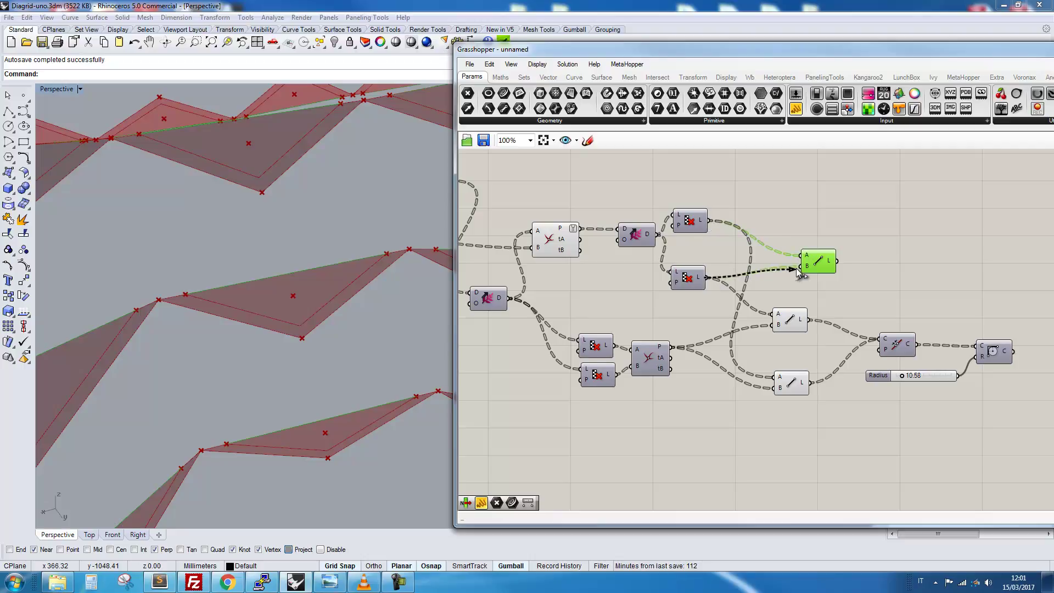
left_click(788, 319)
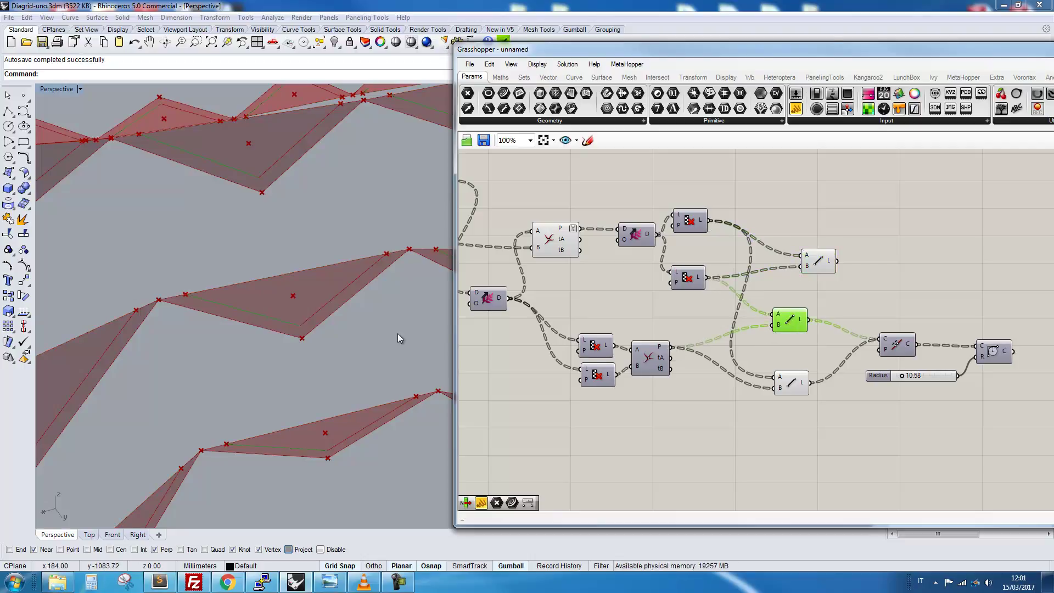
left_click(776, 383)
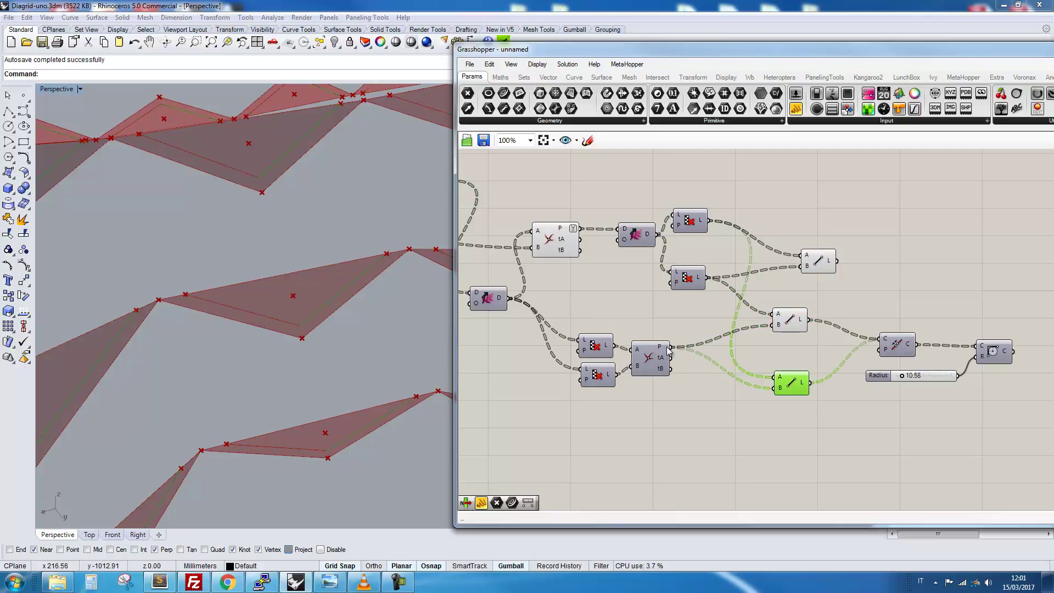
left_click_drag(708, 219, 773, 377)
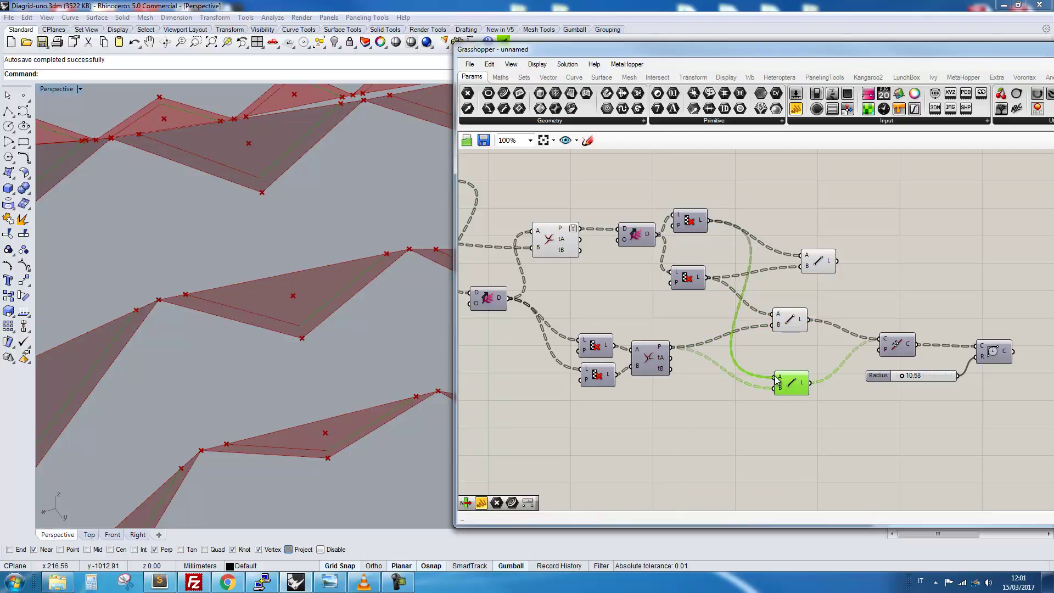
Turn on the preview of the Join Curves and Fillet components.
right_click_drag(854, 410, 673, 399)
left_click_drag(918, 299, 722, 413)
right_click(761, 288)
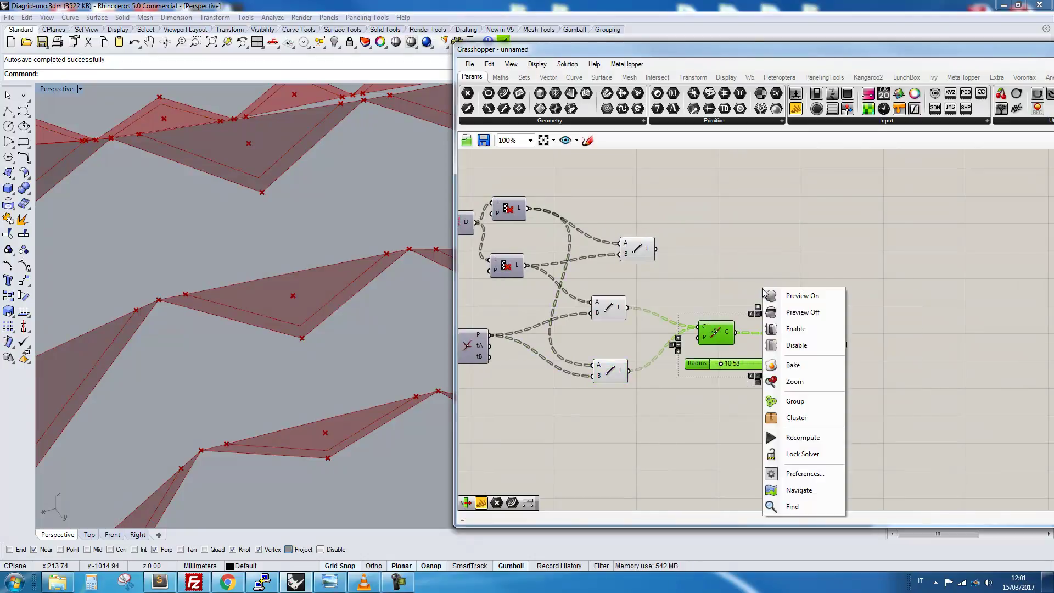
left_click(782, 294)
Examine the filleted inner curves across the diagrid and up close at one triangle's corner.
right_click_drag(282, 332, 282, 319)
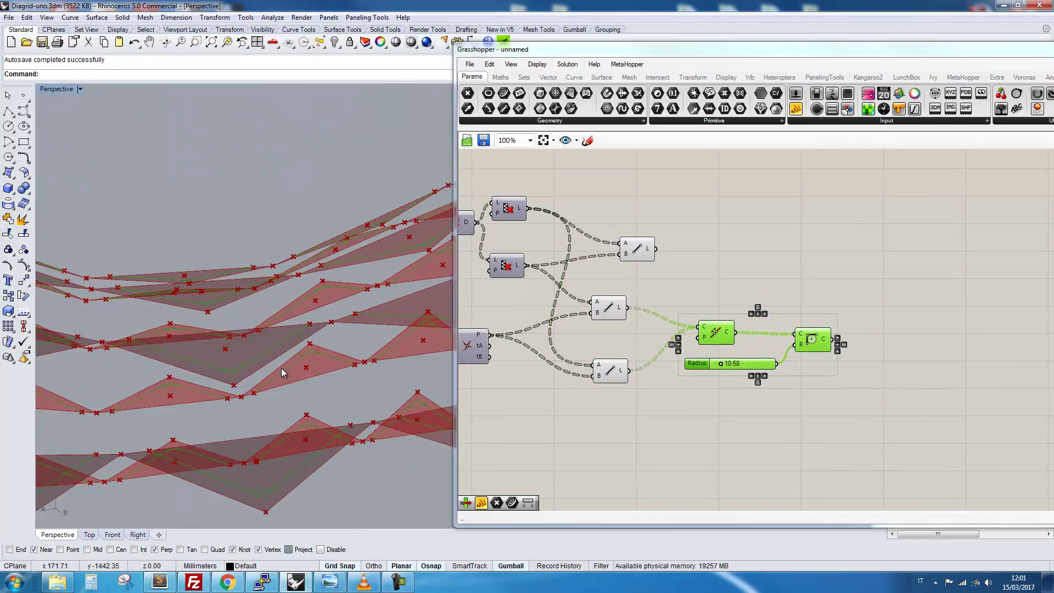
middle_click(296, 435)
right_click_drag(296, 486, 275, 397, "shift")
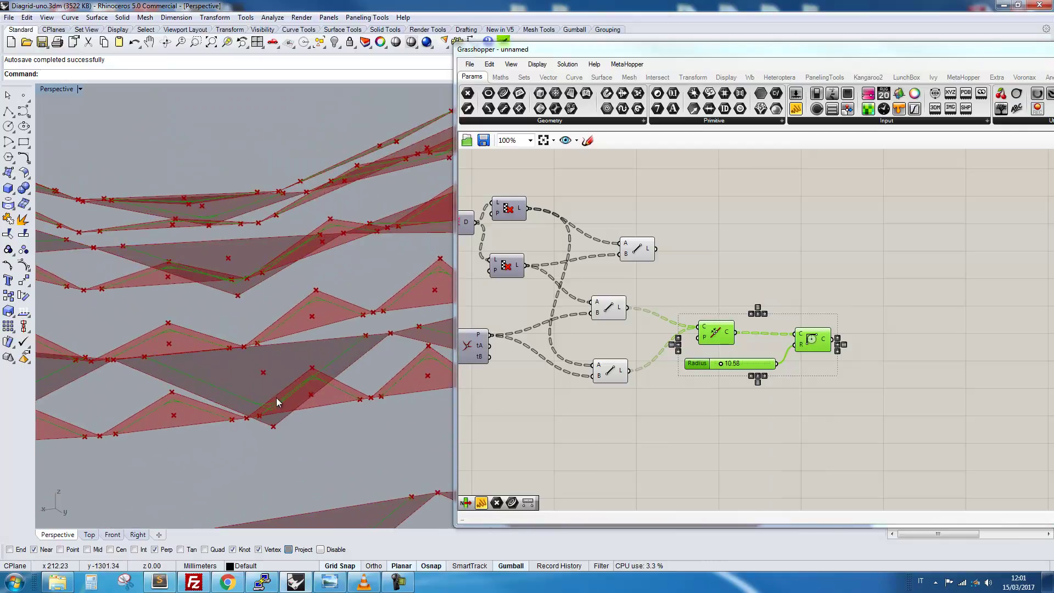
left_click(196, 44)
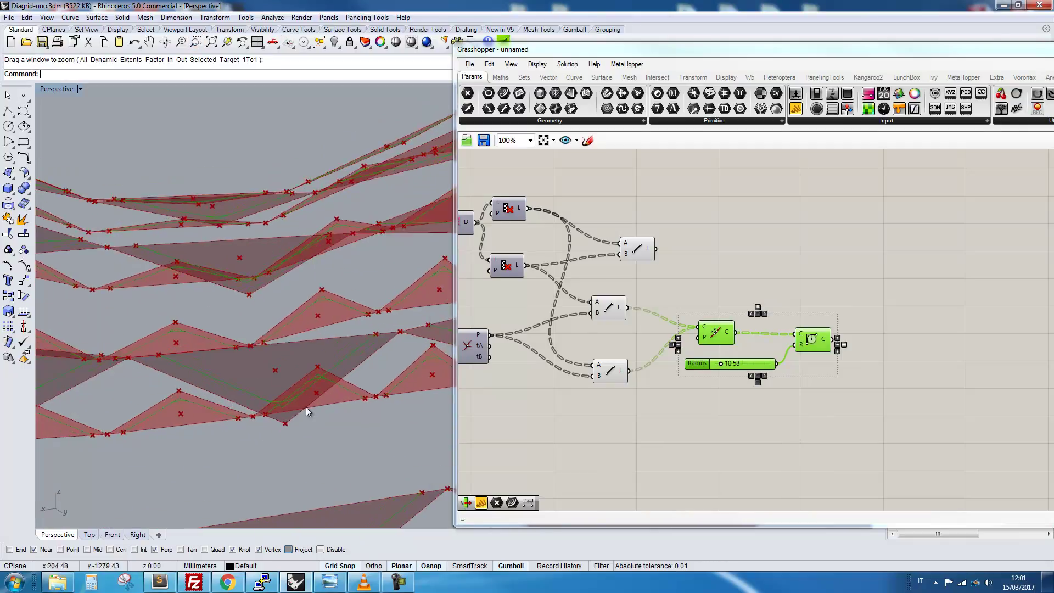
left_click_drag(282, 440, 203, 313)
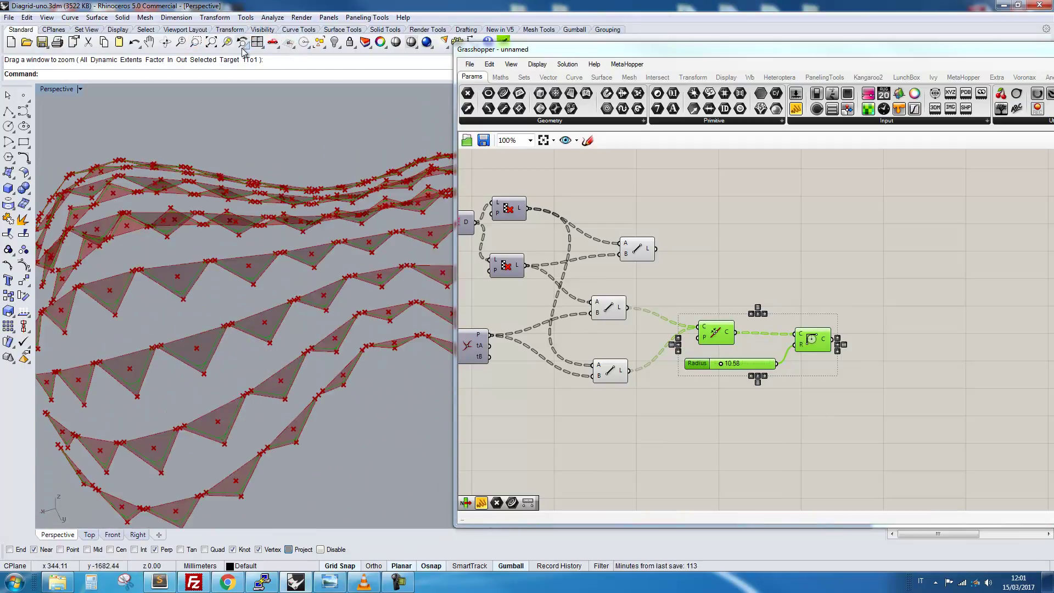
left_click(196, 43)
left_click_drag(264, 419, 339, 461)
right_click_drag(347, 304, 349, 273)
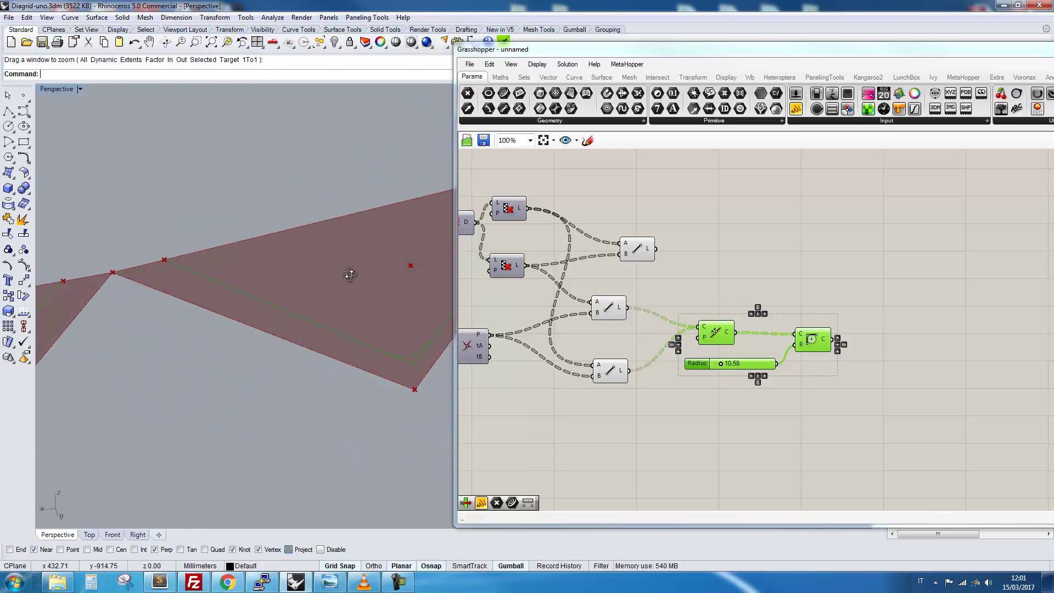
scroll(291, 371, "up", 5)
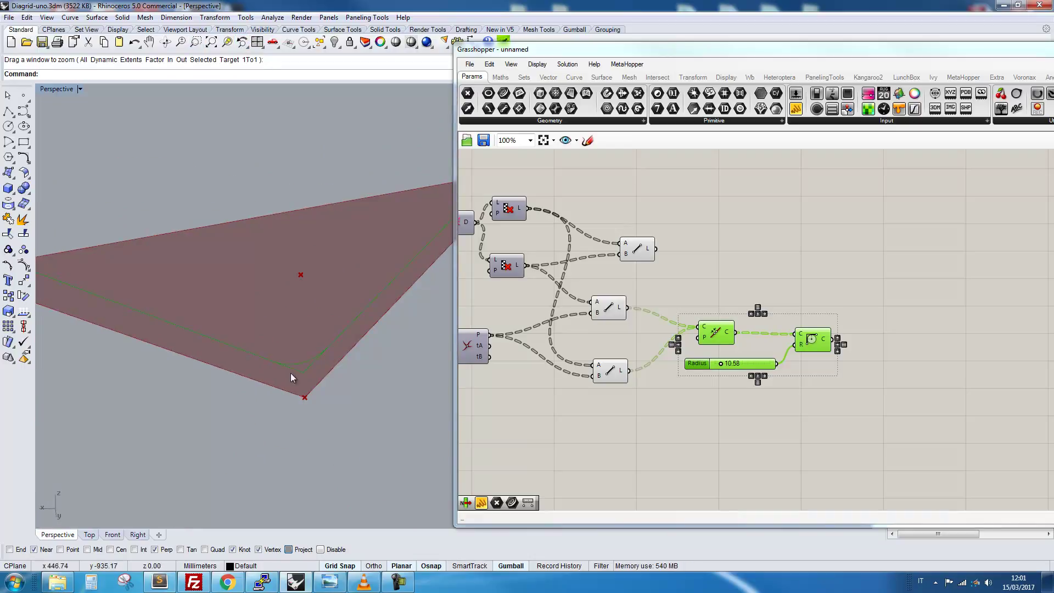
Try larger and smaller fillet radii, and set the Radius slider to 20.
left_click(722, 364)
left_click_drag(718, 367, 708, 362)
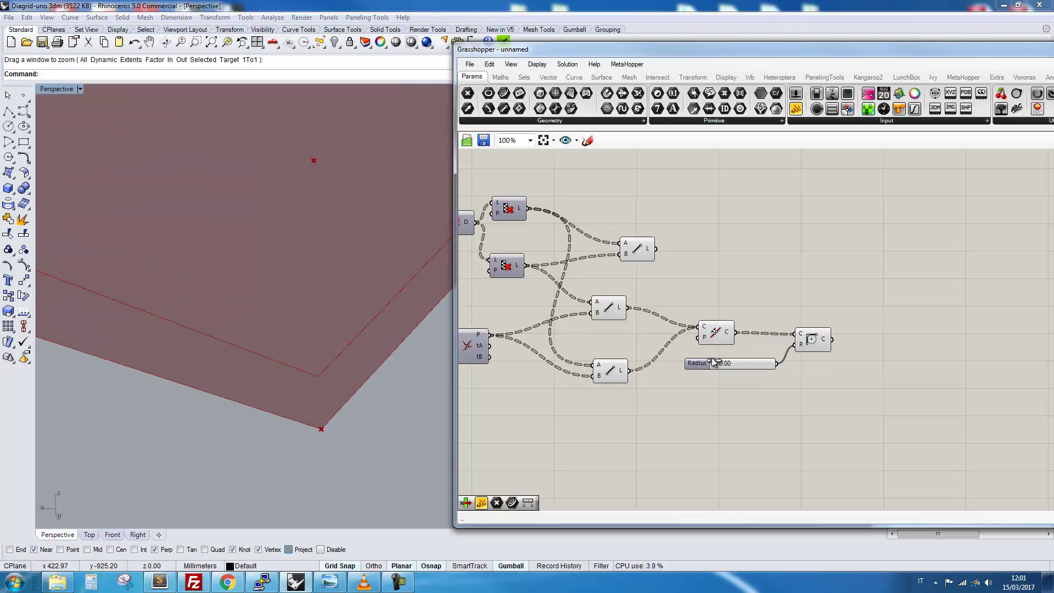
double_click(730, 364)
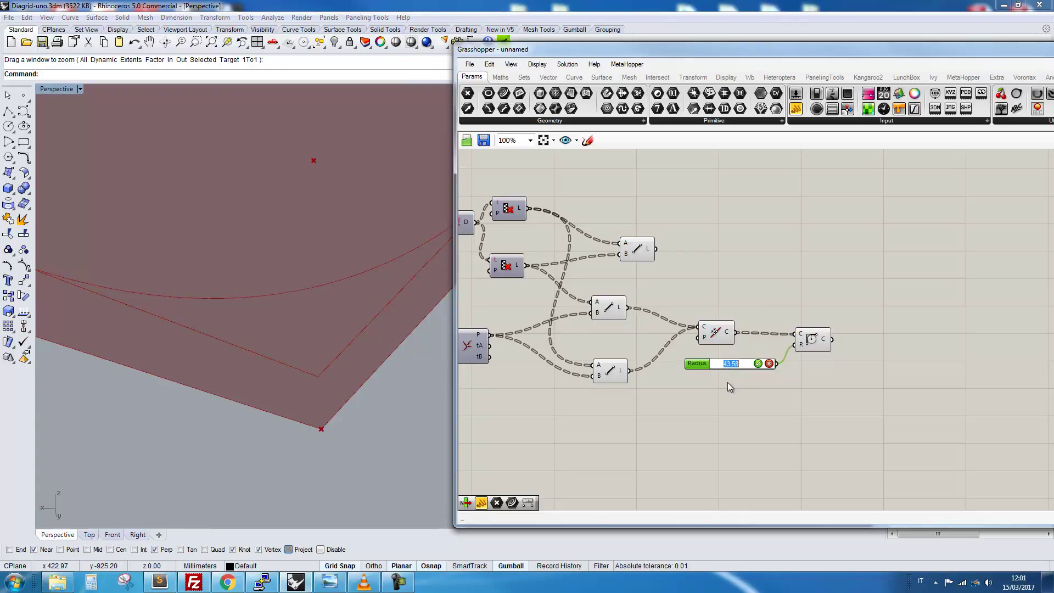
type("20")
key("Return")
Turn off the previews of the two lower Line components and the Join Curves component that feeds the Fillet.
left_click_drag(649, 286, 598, 418)
right_click(612, 340)
left_click(647, 364)
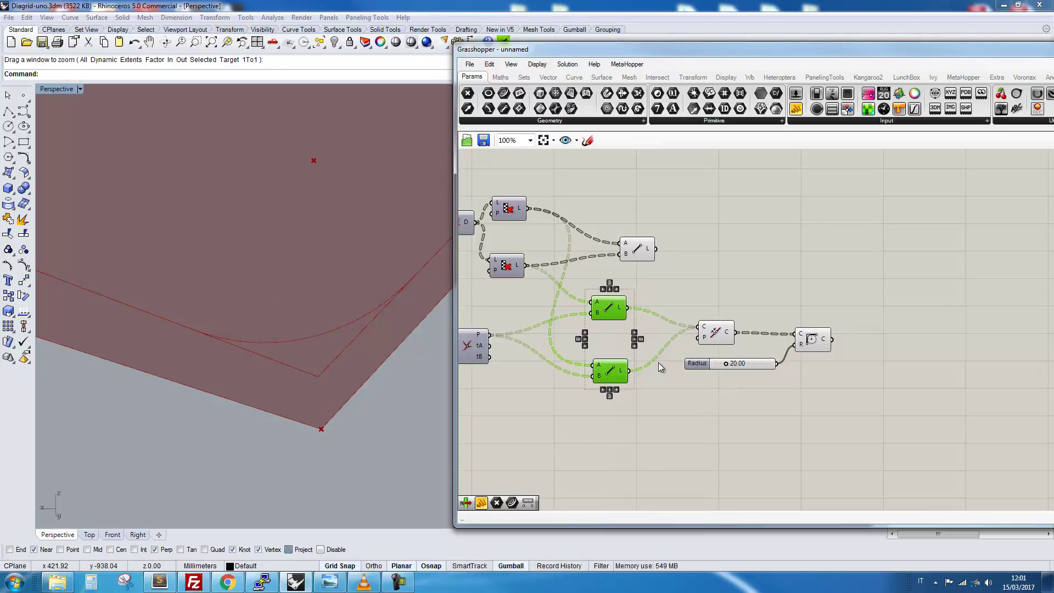
left_click(639, 249)
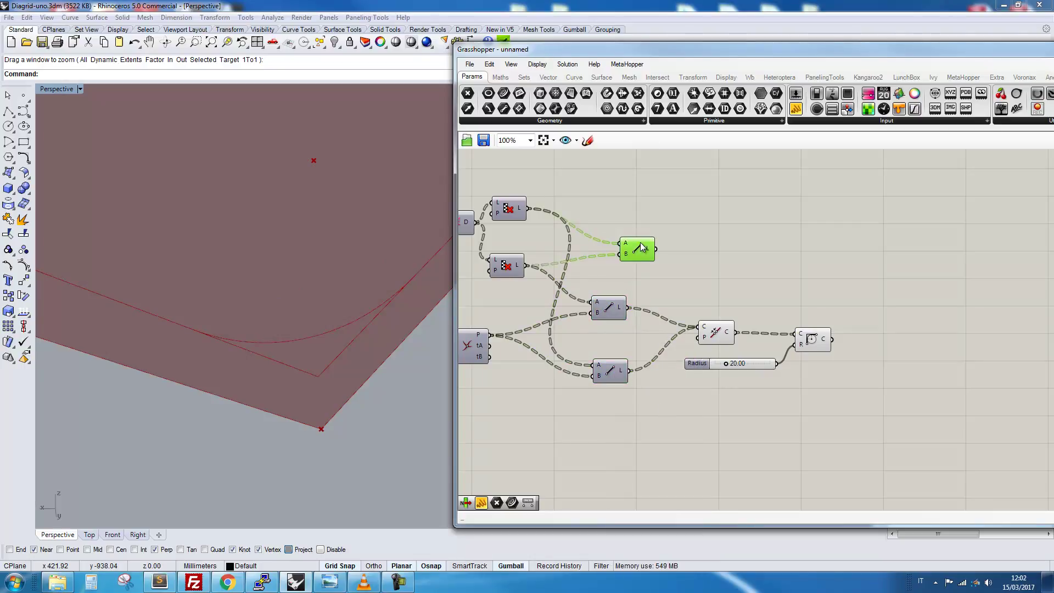
left_click(728, 332)
right_click(727, 297)
left_click(744, 323)
left_click(756, 296)
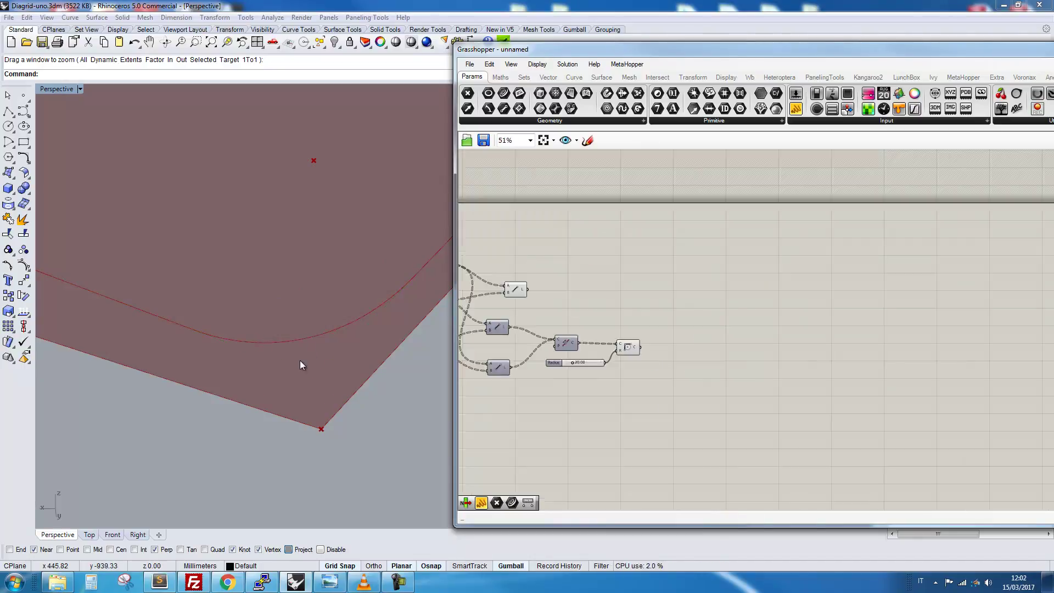
scroll(281, 397, "down", 5)
scroll(280, 398, "up", 2)
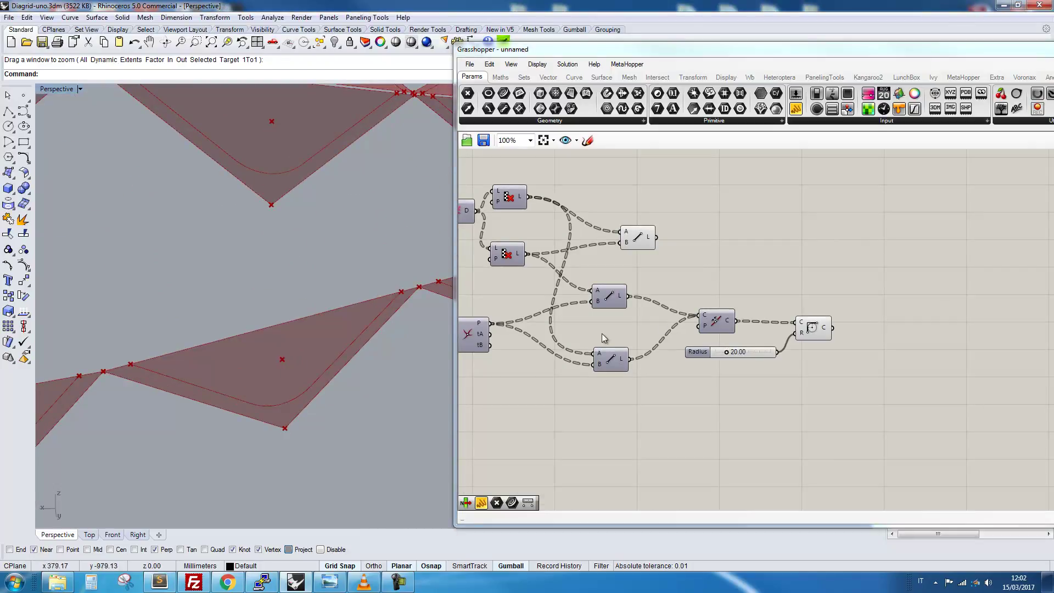
Move the upper Line directly above the Fillet and place a copy of Join Curves beyond them.
left_click(813, 325)
left_click_drag(637, 237, 813, 294)
left_click_drag(901, 245, 826, 351)
left_click(796, 401)
left_click(719, 329)
key("ctrl+c")
key("ctrl+v")
left_click_drag(722, 323, 876, 233)
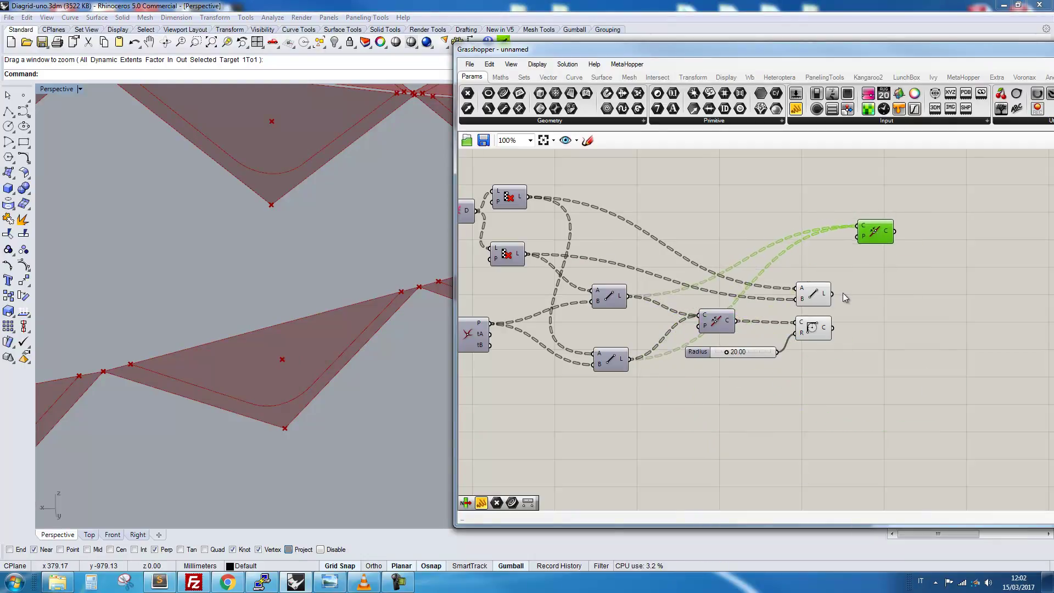
Connect the Fillet output to the copied Join Curves and turn off the previews of the upper Line, the Fillet and the copy.
left_click_drag(832, 293, 858, 227)
left_click_drag(834, 328, 799, 395)
left_click(875, 235)
middle_click(793, 219)
left_click(968, 304)
Attach a Panel to the copied Join Curves and add the upper Line's output to its C input alongside the Fillet.
right_click_drag(968, 304, 778, 329)
left_click_drag(793, 110, 723, 232)
left_click(764, 237)
left_click_drag(812, 267, 926, 268)
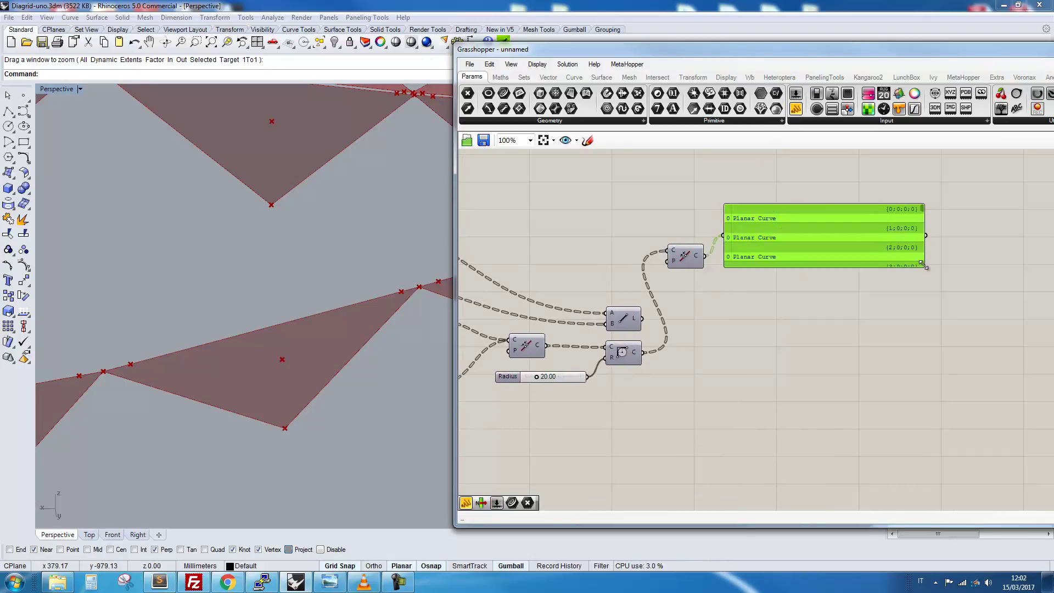
left_click_drag(681, 262, 683, 241)
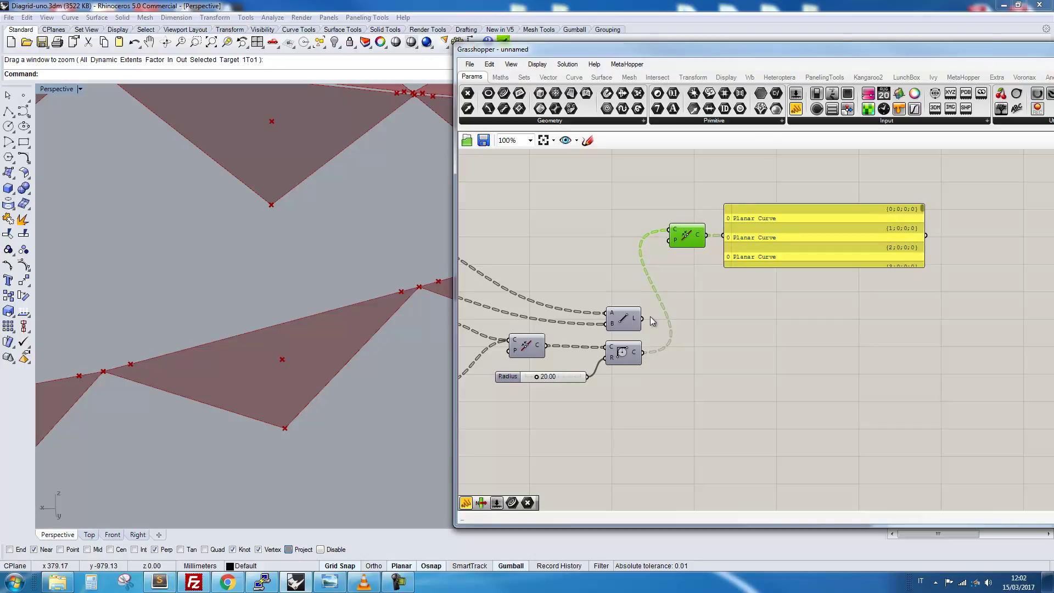
left_click_drag(677, 294, 679, 237)
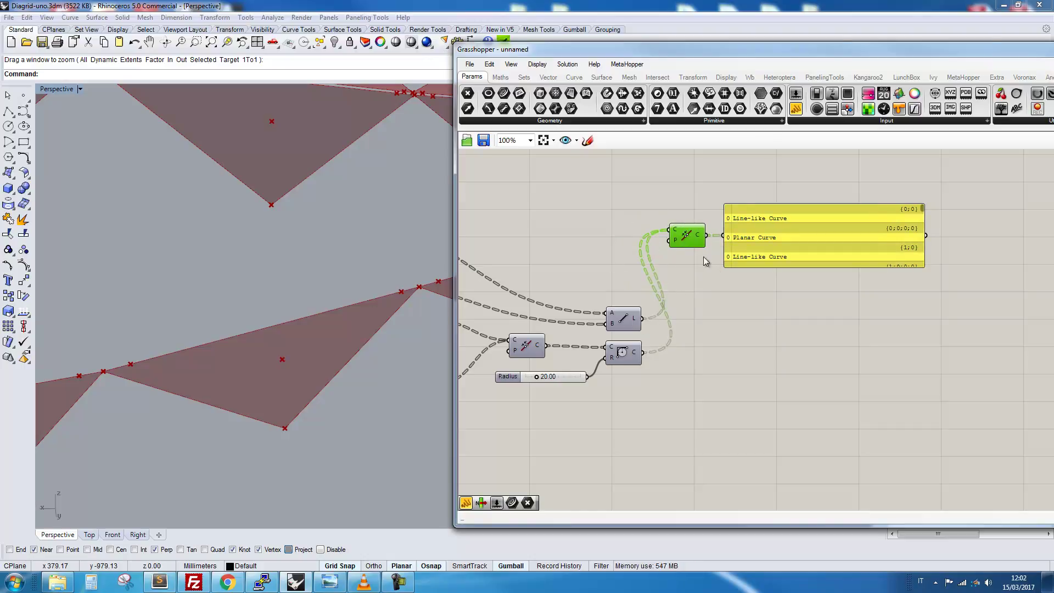
Move the Line and Fillet next to the copied Join Curves and simplify the Fillet's C output.
left_click_drag(623, 318, 601, 240)
left_click_drag(622, 352, 595, 268)
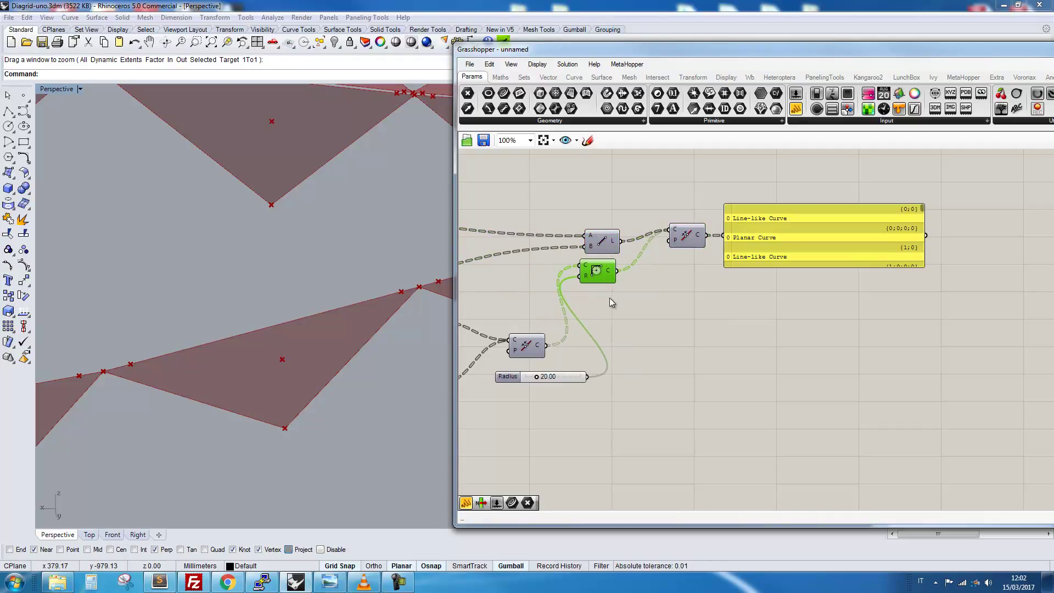
right_click(615, 271)
left_click(646, 367)
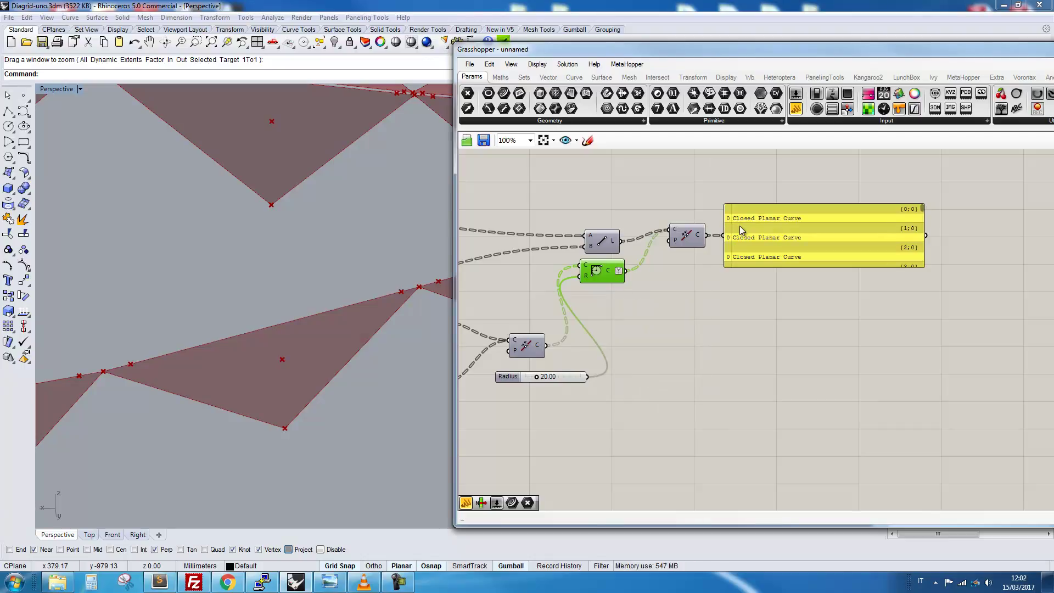
left_click(727, 332)
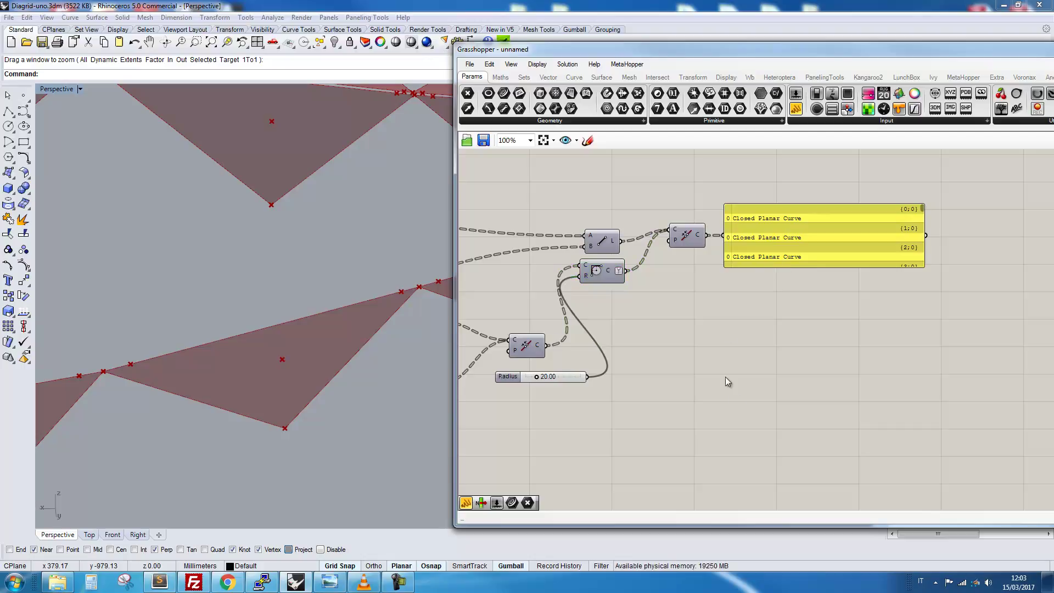
Add a Region Difference component after the last Join Curves, deleting the Panel to make room for it.
double_click(790, 391)
type("region diff")
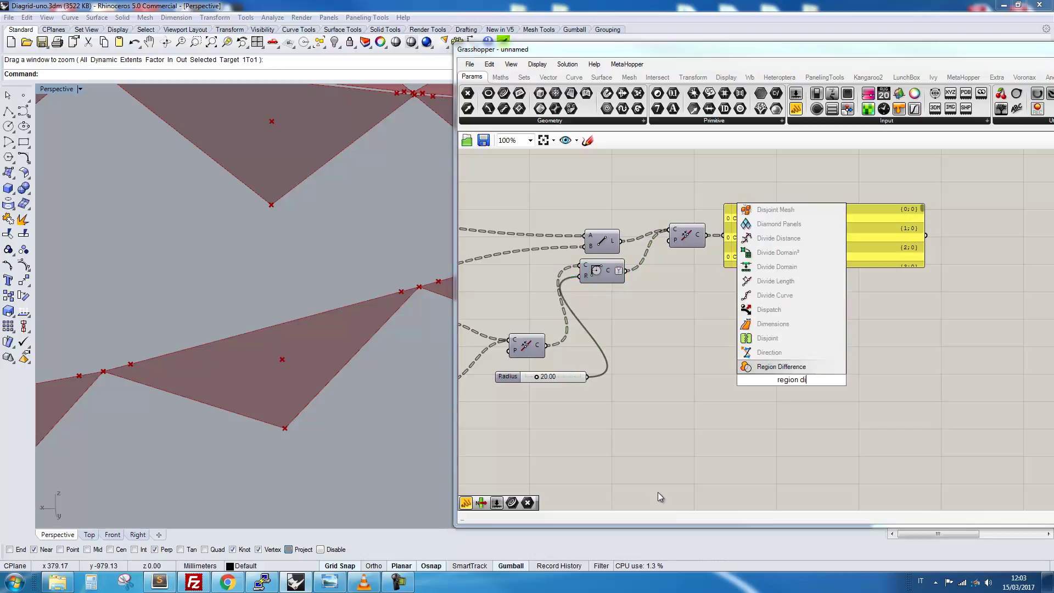
left_click(827, 369)
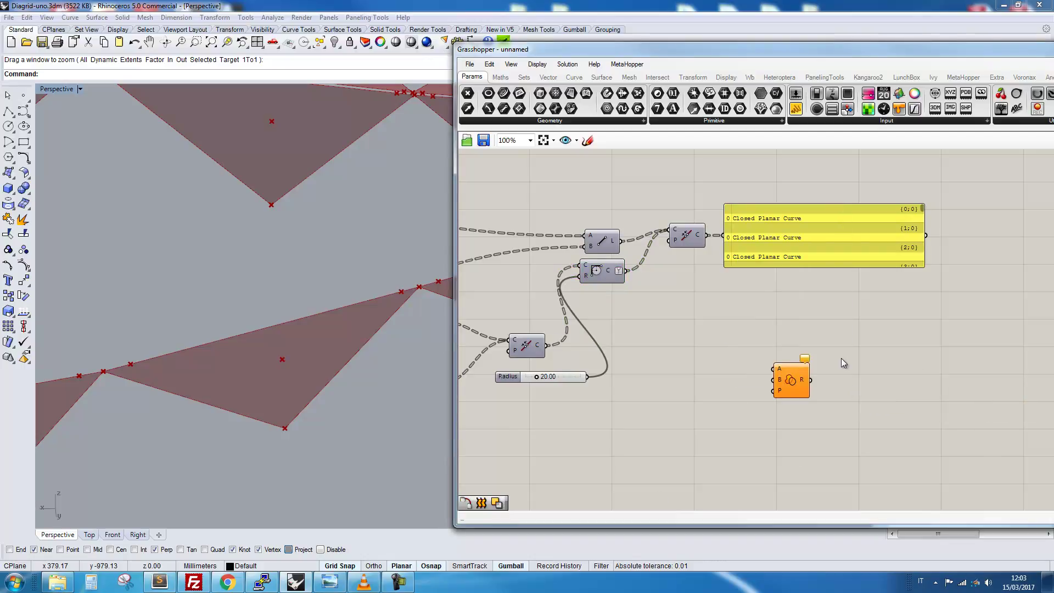
left_click_drag(785, 384, 776, 312)
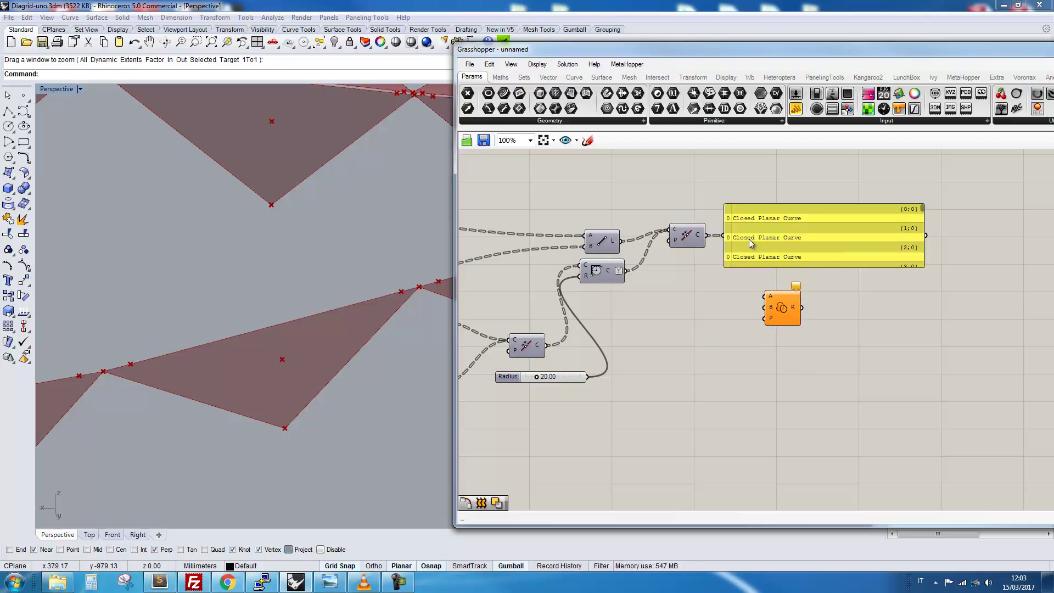
left_click_drag(761, 253, 761, 183)
key("Delete")
left_click_drag(782, 307, 761, 233)
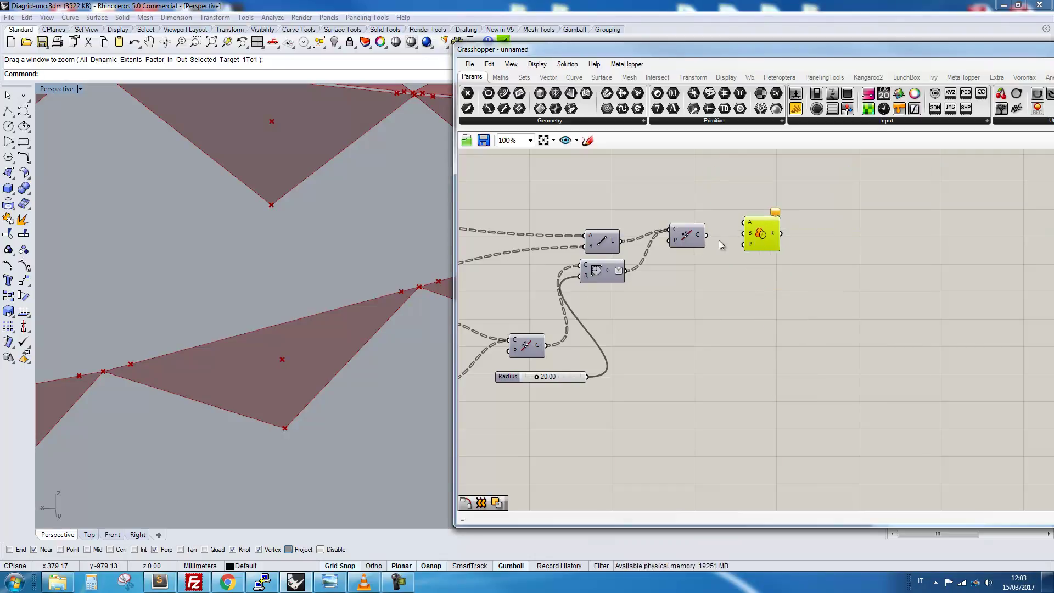
Connect the last Join Curves to Region Difference's B input and Deconstruct Brep's F output to its A input.
scroll(760, 236, "down", 5)
right_click_drag(604, 294, 762, 316)
scroll(625, 244, "up", 5)
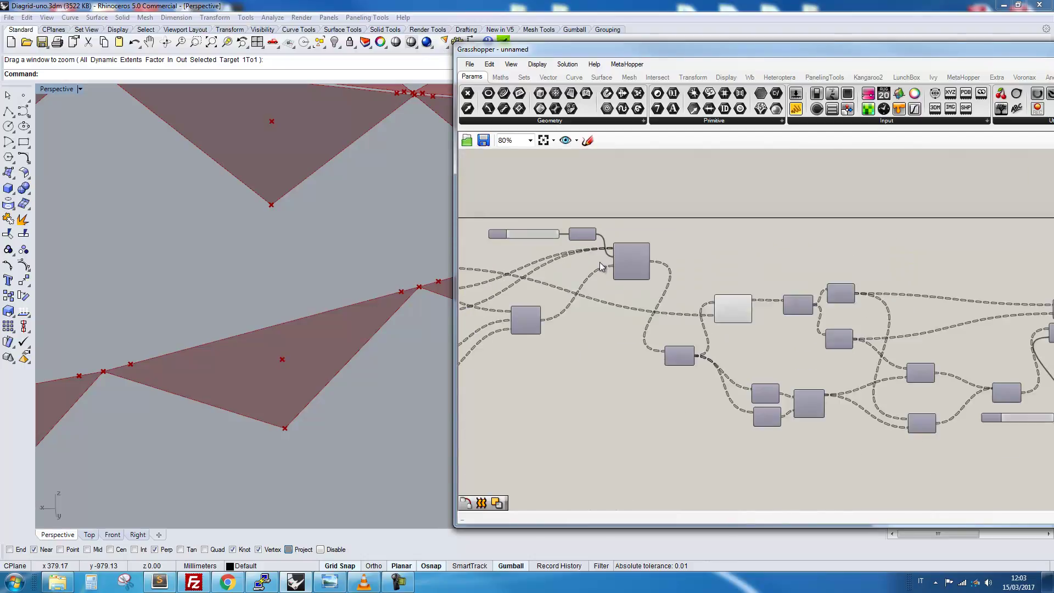
scroll(618, 290, "down", 5)
right_click_drag(609, 308, 667, 334)
scroll(522, 310, "up", 6)
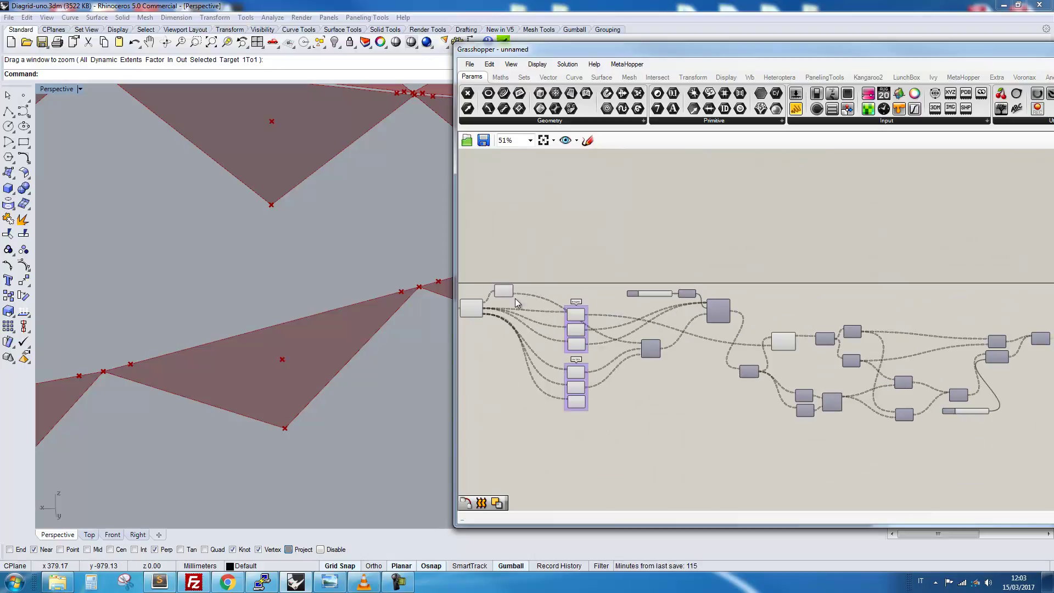
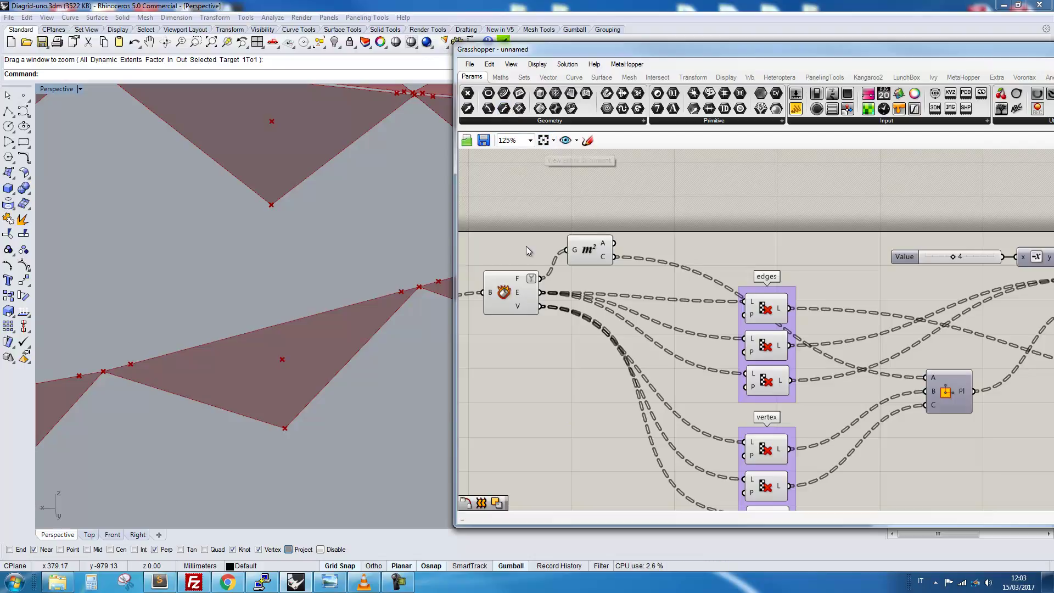
scroll(532, 305, "down", 5)
right_click_drag(840, 374, 787, 342)
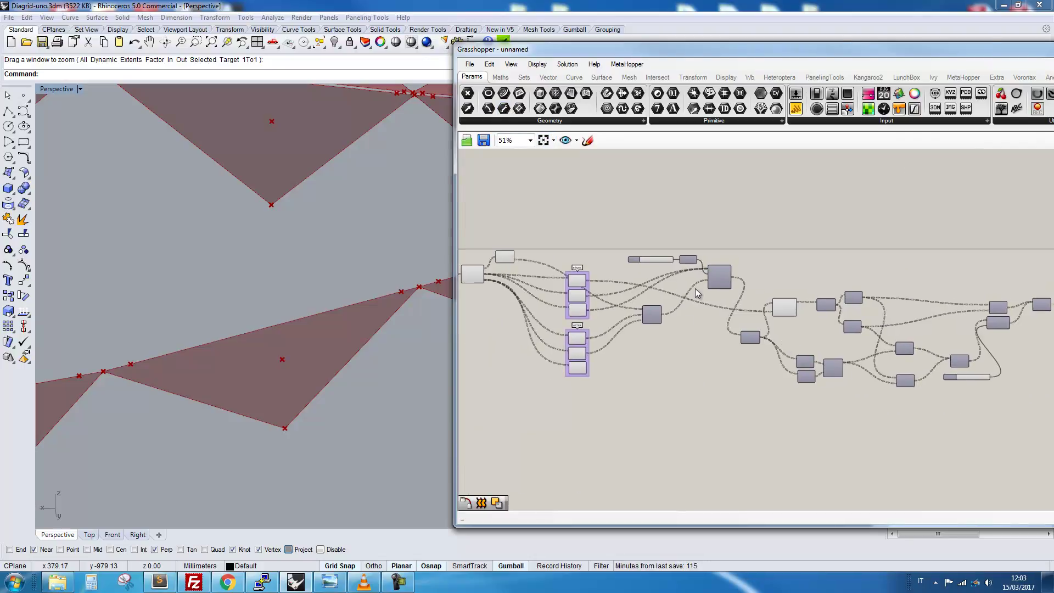
scroll(528, 296, "down", 2)
left_click_drag(815, 283, 551, 266)
scroll(511, 285, "up", 9)
left_click_drag(623, 297, 917, 161)
Turn off the Deconstruct Brep preview and move Region Difference back beside the last Join Curves.
right_click(576, 327)
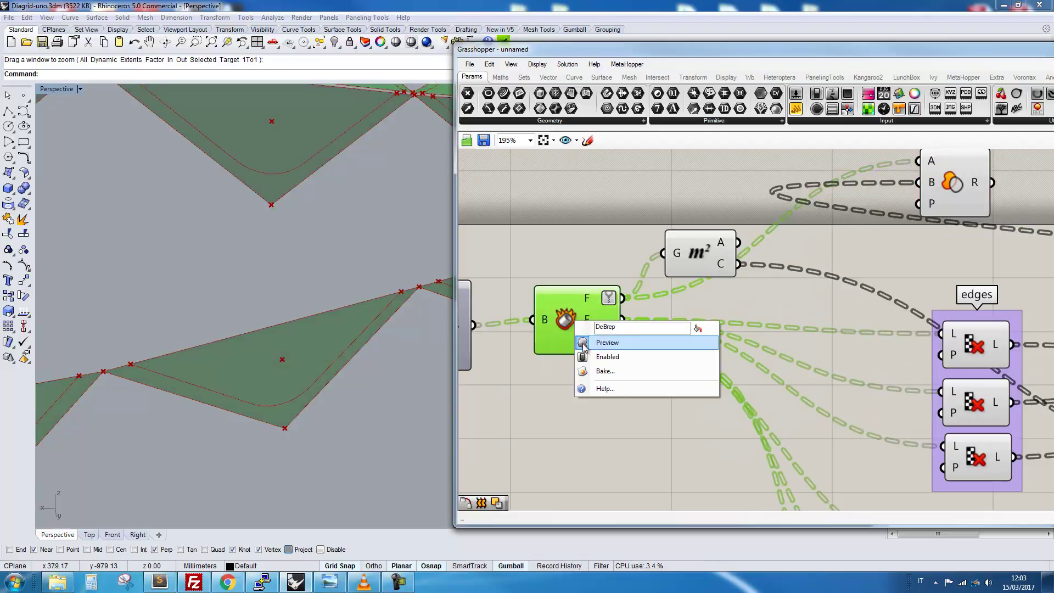
left_click(584, 343)
scroll(565, 374, "down", 7)
right_click_drag(823, 386, 736, 334)
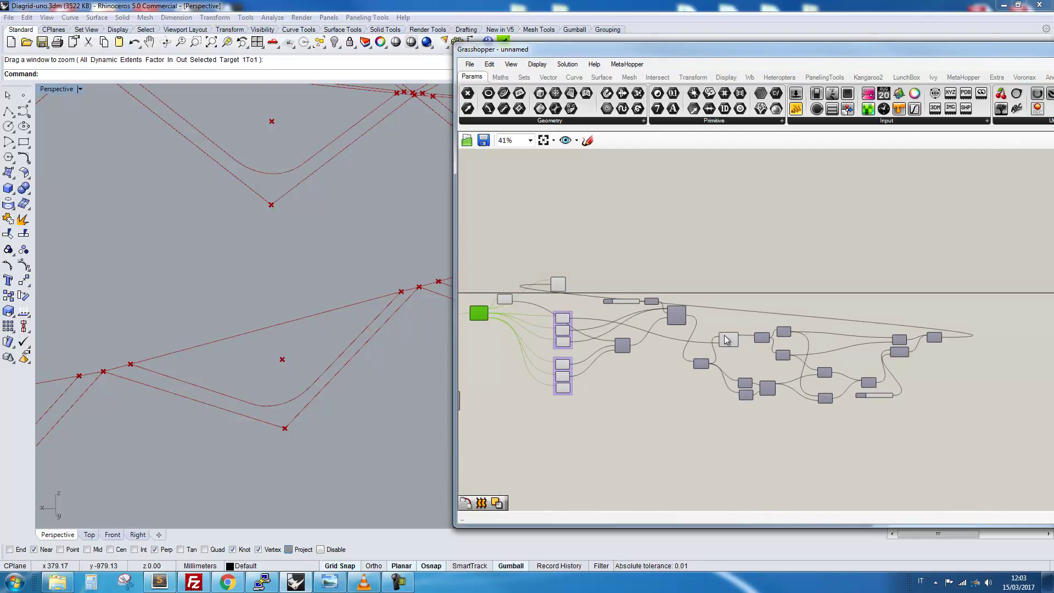
left_click_drag(554, 287, 980, 328)
scroll(950, 332, "up", 5)
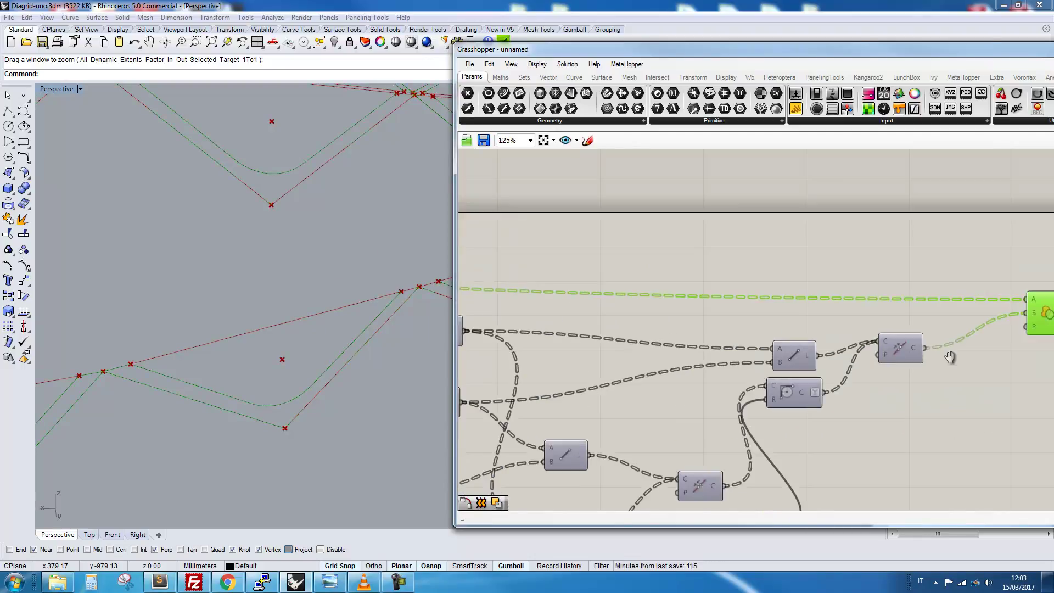
right_click_drag(943, 361, 724, 345)
Turn off the previews of Region Difference and of the CCX component before the Dispatch-side Cull Patterns.
left_click(692, 332)
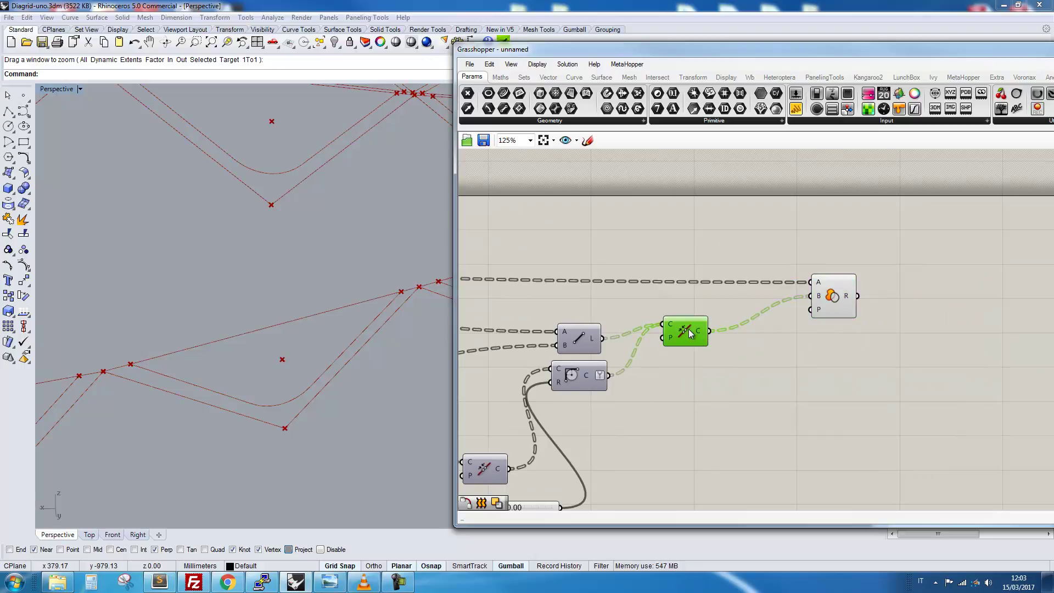
left_click(832, 297)
right_click(832, 297)
left_click(842, 314)
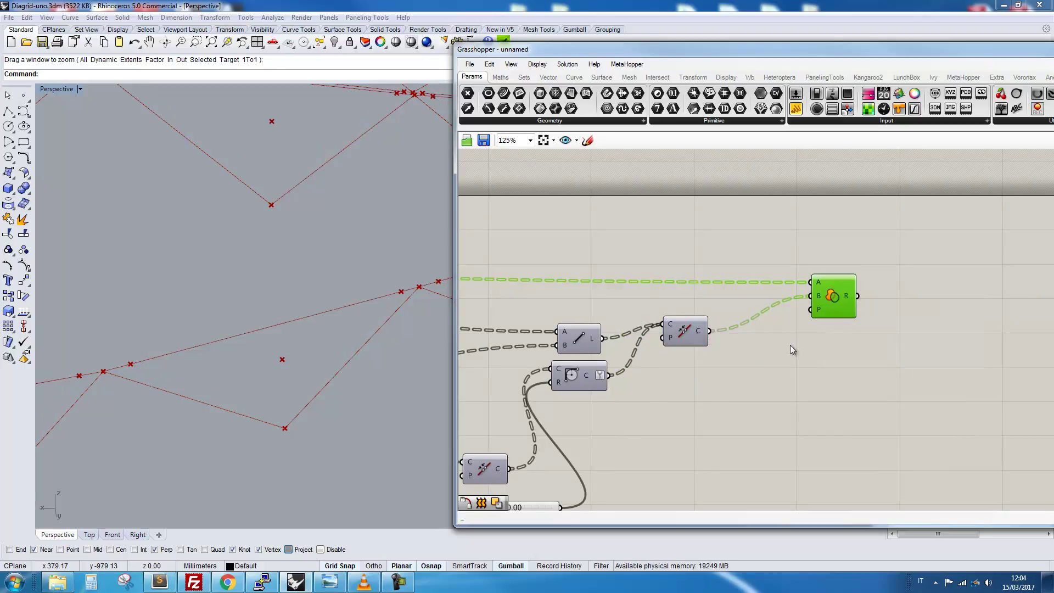
scroll(701, 364, "down", 5)
scroll(611, 386, "up", 5)
right_click(679, 291)
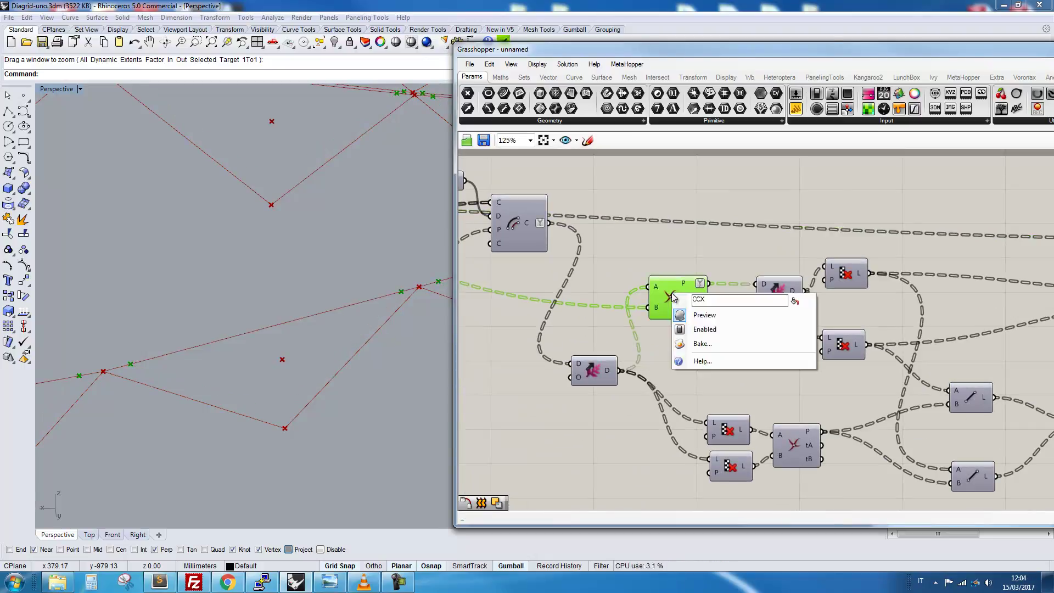
left_click(695, 313)
Turn off the previews of the Area component and all Cull Patterns in the edges and vertex groups.
scroll(696, 341, "down", 5)
right_click_drag(697, 342, 975, 341)
scroll(695, 329, "up", 5)
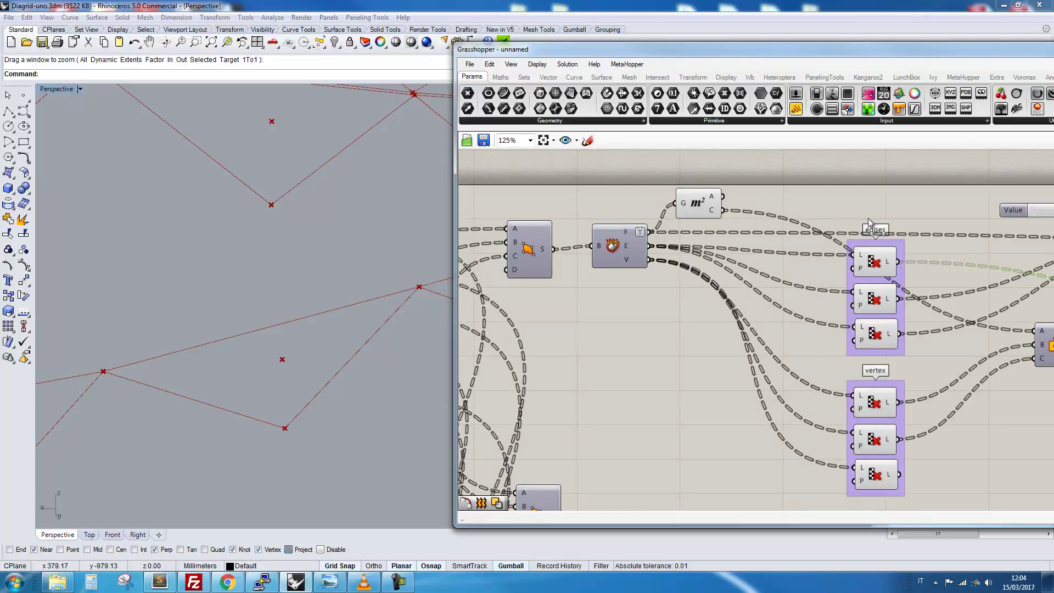
scroll(868, 216, "down", 2)
right_click_drag(882, 266, 769, 272)
left_click_drag(805, 173, 631, 438)
middle_click(806, 414)
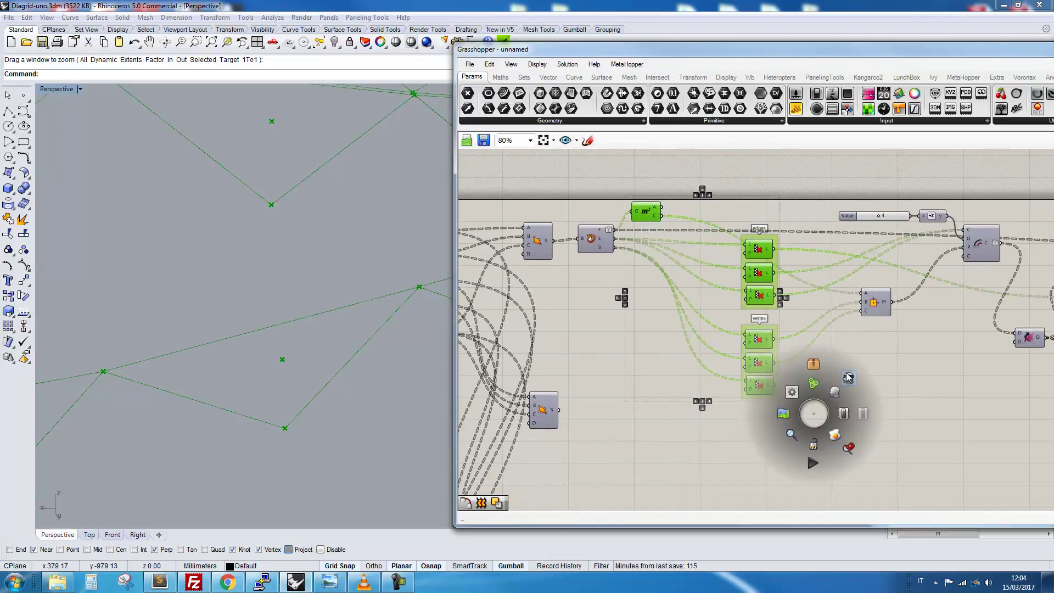
scroll(735, 360, "down", 5)
scroll(734, 360, "up", 6)
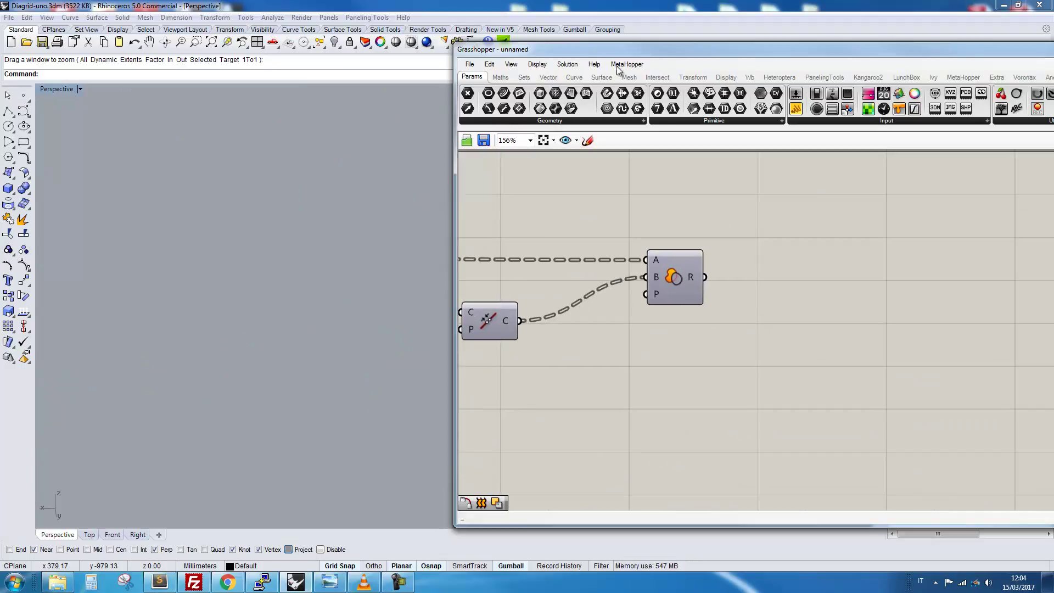
Add a Boundary Surfaces component beside Region Difference and connect the R output to its E input.
left_click(602, 76)
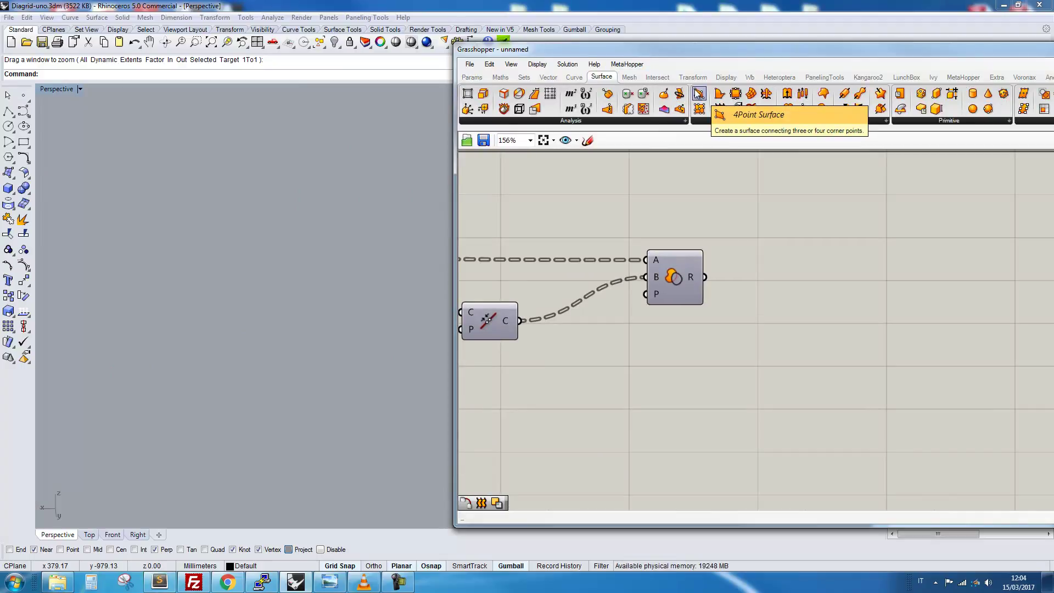
left_click_drag(719, 93, 816, 281)
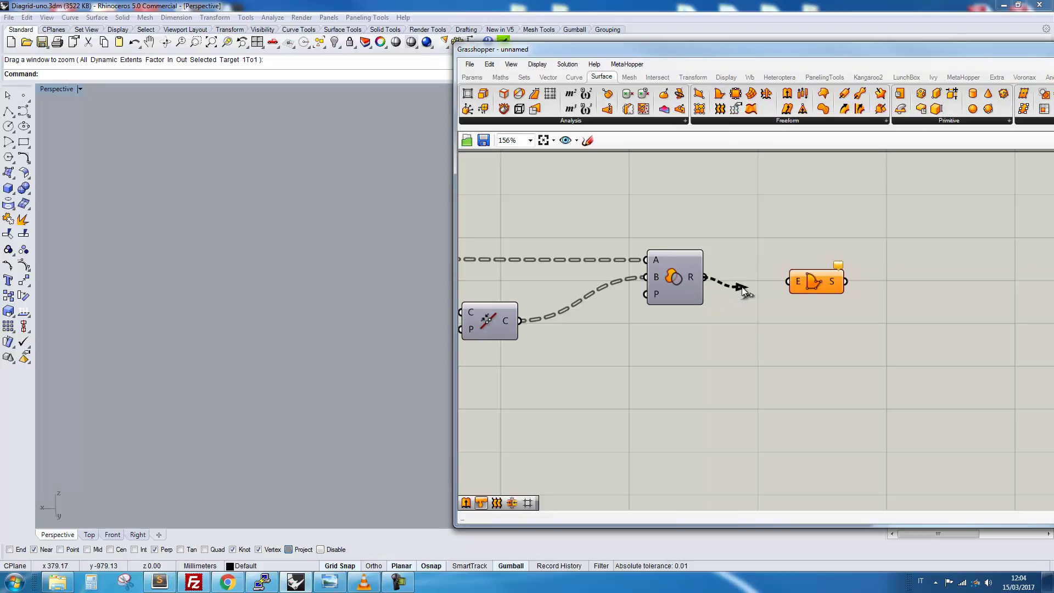
left_click_drag(735, 289, 783, 283)
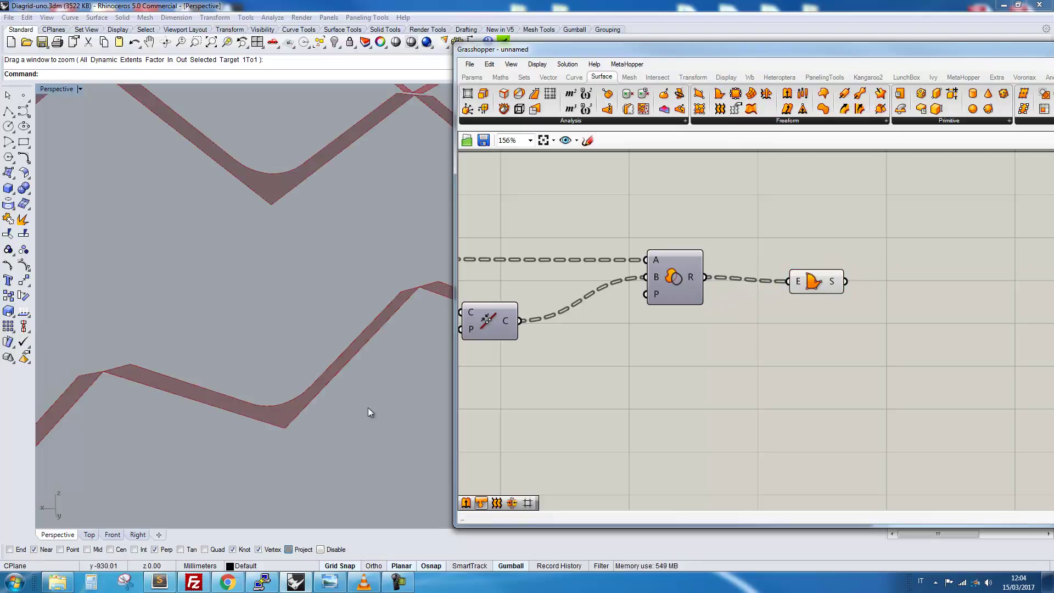
left_click_drag(815, 287, 766, 283)
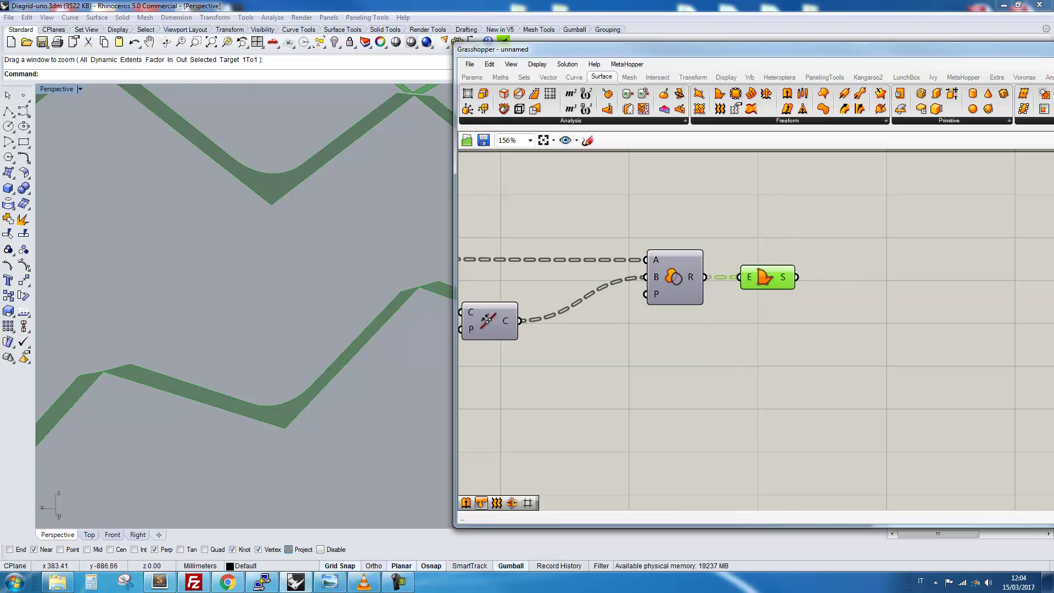
Examine the boundary surface strips across the whole diagrid and look back over the component definition.
scroll(200, 316, "down", 20)
scroll(174, 312, "up", 7)
right_click_drag(174, 312, 216, 322)
right_click_drag(624, 315, 822, 318)
scroll(822, 318, "down", 8)
scroll(667, 373, "up", 4)
scroll(661, 374, "down", 3)
right_click_drag(614, 373, 738, 368)
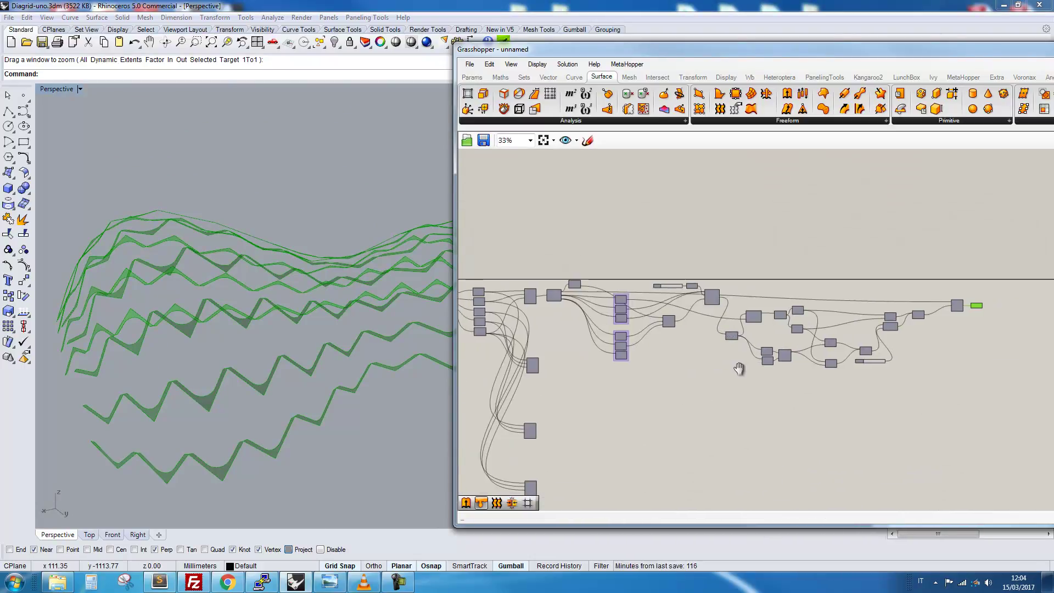
Reposition the Deconstruct Brep component beside its 4Point Surface and the three-point plane component nearer the vertex group.
scroll(550, 302, "up", 5)
right_click_drag(484, 354, 519, 339)
left_click(665, 243)
left_click_drag(665, 243, 610, 265)
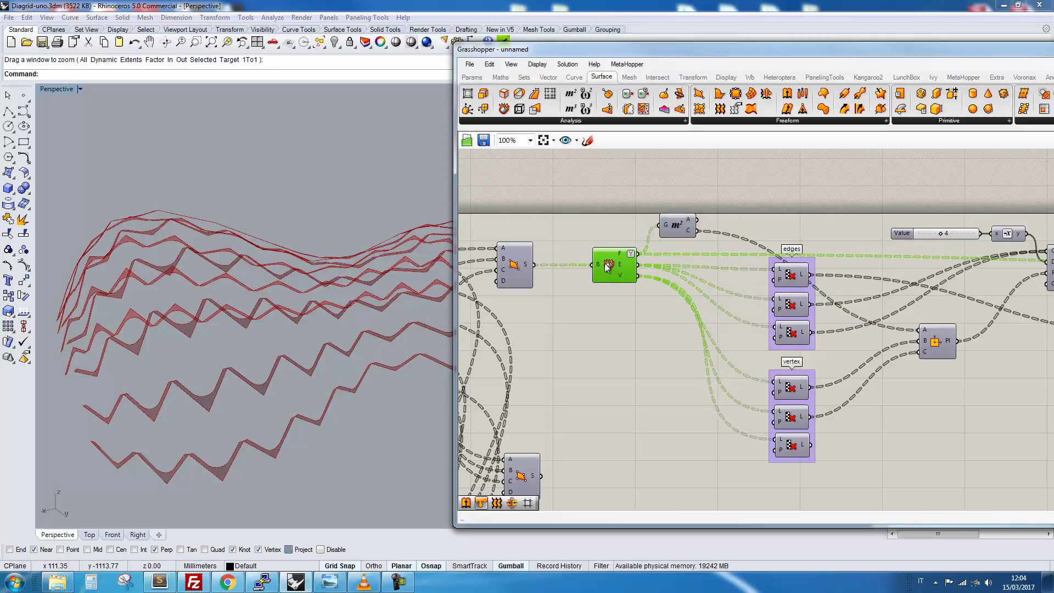
scroll(610, 266, "down", 4)
right_click_drag(798, 368, 801, 413)
scroll(802, 413, "up", 4)
left_click_drag(695, 308, 663, 334)
Pull the curve intersection components and their Cull Patterns together into a tighter cluster after the offset component.
scroll(663, 334, "down", 4)
right_click_drag(782, 378, 598, 393)
scroll(598, 393, "up", 4)
left_click_drag(782, 444, 658, 322)
left_click_drag(831, 207, 719, 293)
left_click_drag(726, 254, 710, 252)
left_click(847, 229)
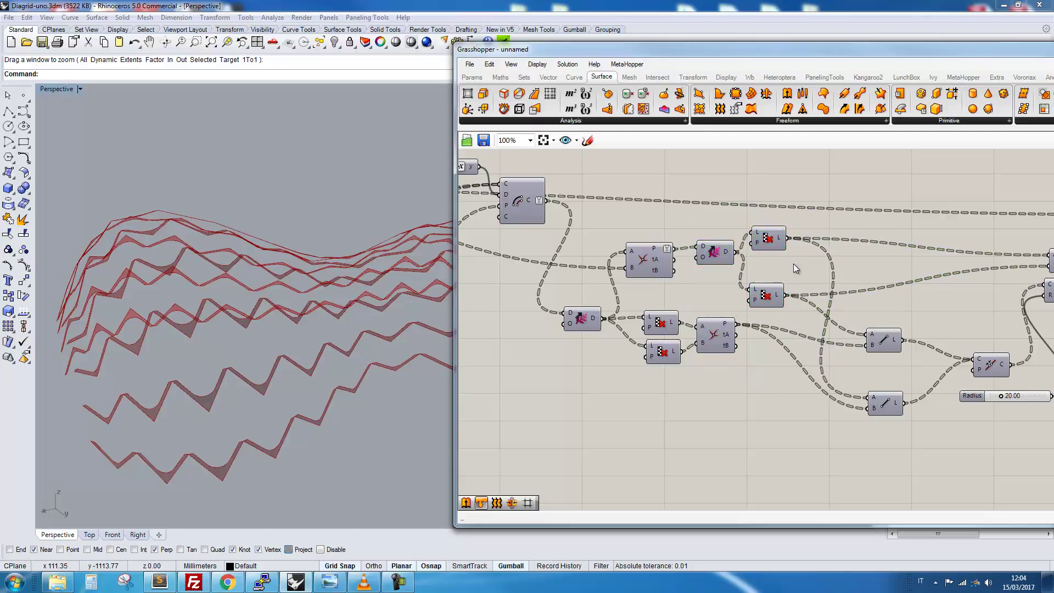
left_click_drag(769, 296, 768, 264)
left_click_drag(814, 224, 625, 285)
scroll(871, 447, "down", 3)
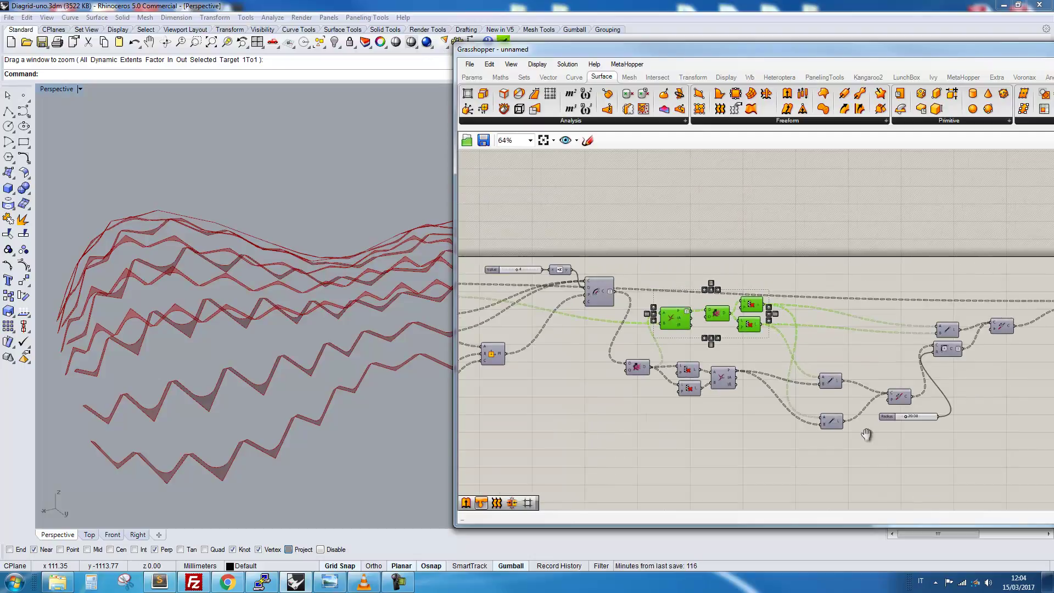
Move the two lower Line components, their Join Curves and the Radius slider closer to the intersection cluster.
right_click_drag(872, 447, 776, 428)
left_click_drag(705, 346, 753, 435)
left_click(750, 421)
left_click_drag(738, 394, 736, 346)
left_click_drag(802, 378, 770, 338)
left_click_drag(828, 397, 791, 356)
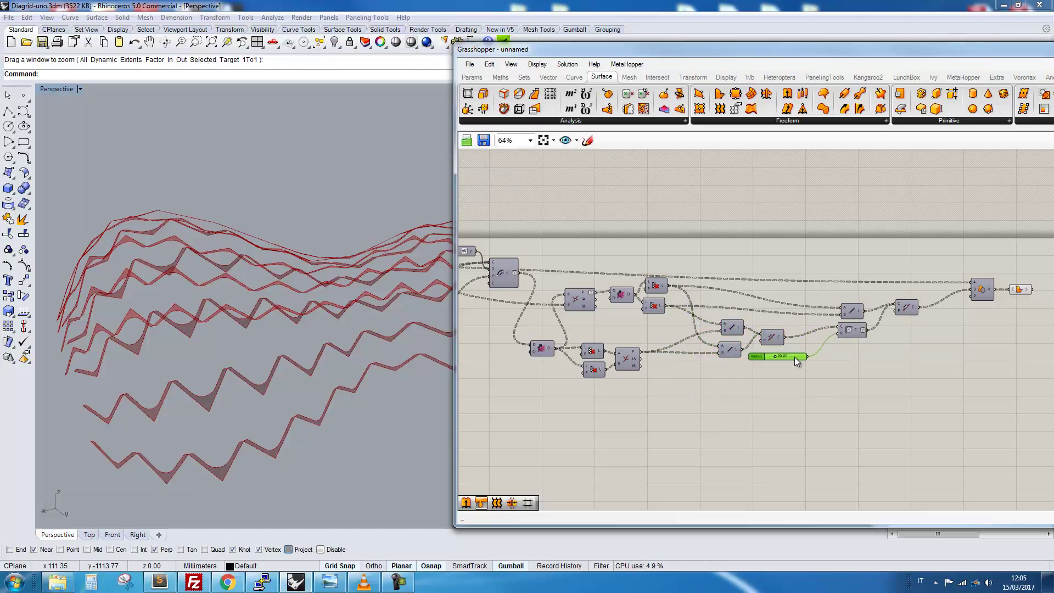
Compact the end of the definition by moving the Fillet, Join Curves, Region Difference and Boundary Surfaces components closer together.
left_click_drag(882, 294, 832, 353)
left_click_drag(846, 302, 800, 294)
left_click_drag(905, 310, 880, 315)
left_click_drag(1047, 271, 974, 316)
left_click_drag(984, 289, 905, 282)
left_click_drag(884, 315, 862, 290)
left_click_drag(819, 328, 810, 316)
Group all components from Deconstruct Brep through Boundary Surfaces and move the group farther from the 4Point Surface components.
scroll(772, 423, "down", 3)
left_click_drag(994, 252, 563, 410)
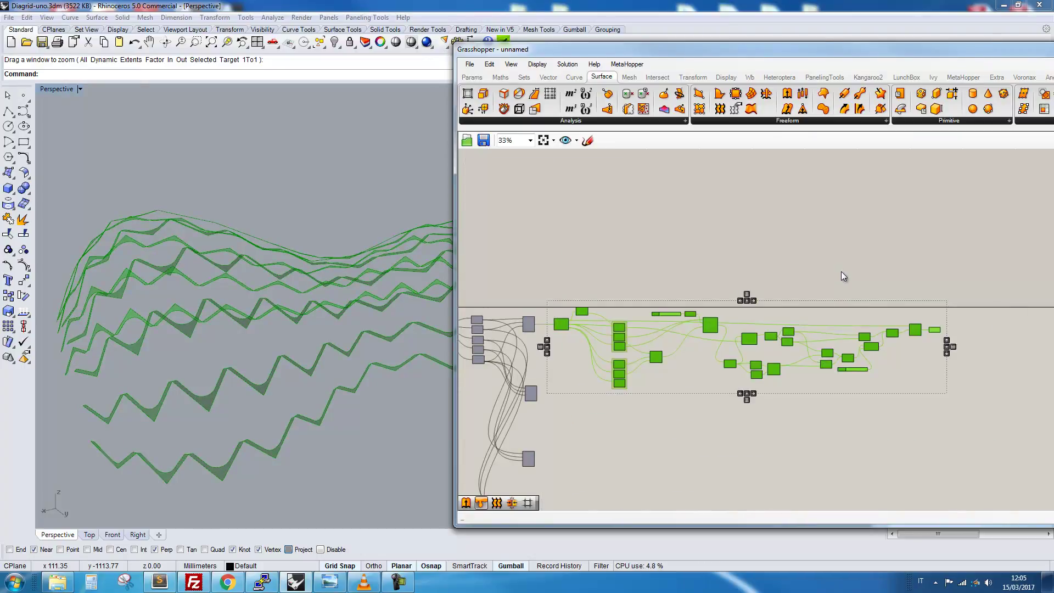
key("ctrl+g")
left_click_drag(767, 311, 813, 332)
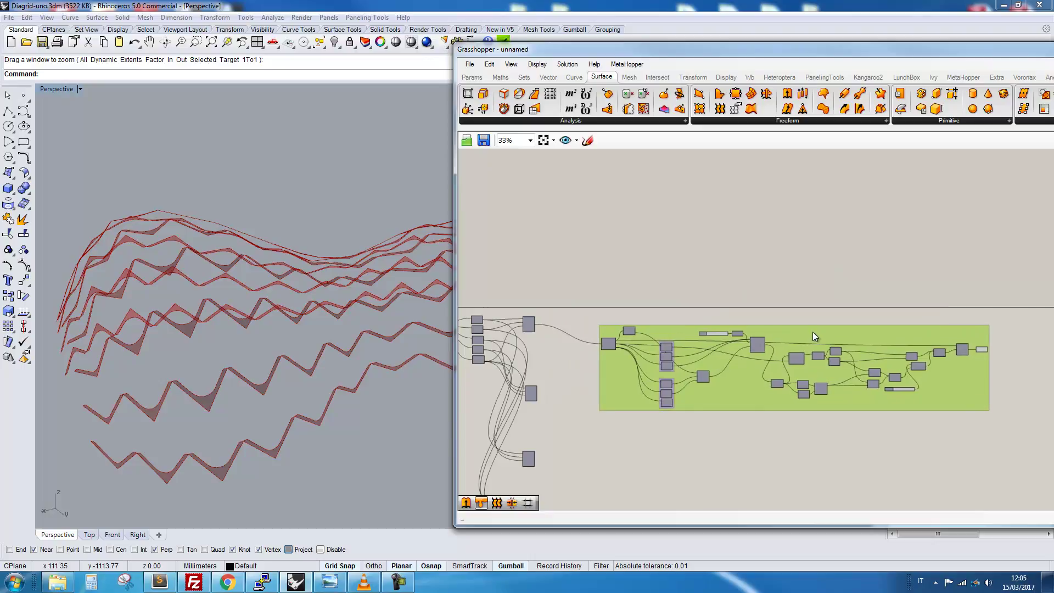
Name the new component group Segment-A.
scroll(814, 332, "up", 2)
left_click(756, 290)
left_click(768, 323)
middle_click(769, 323)
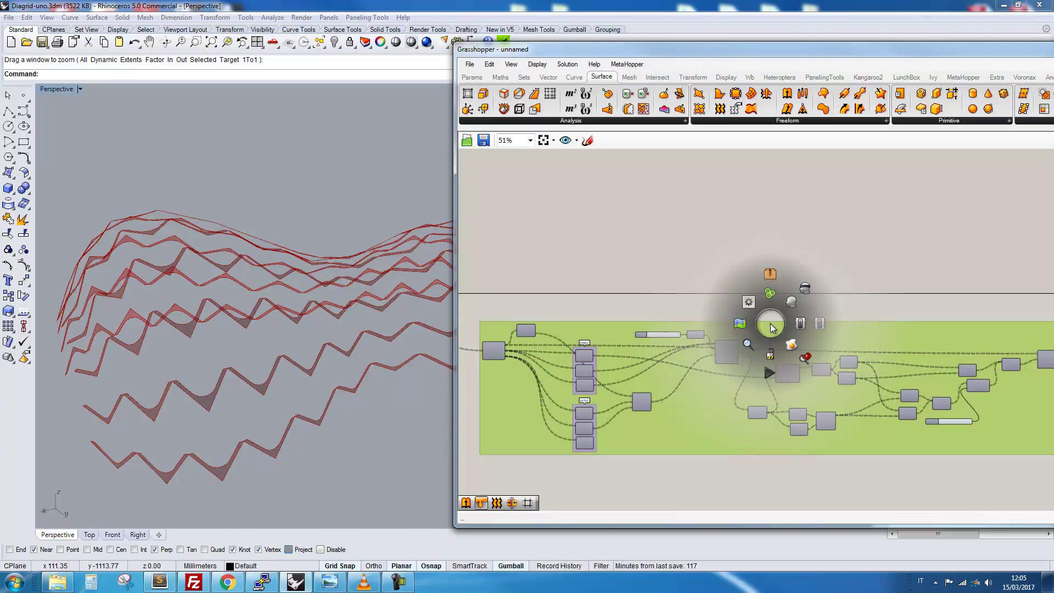
right_click(881, 332)
left_click(922, 342)
type("Segment-A")
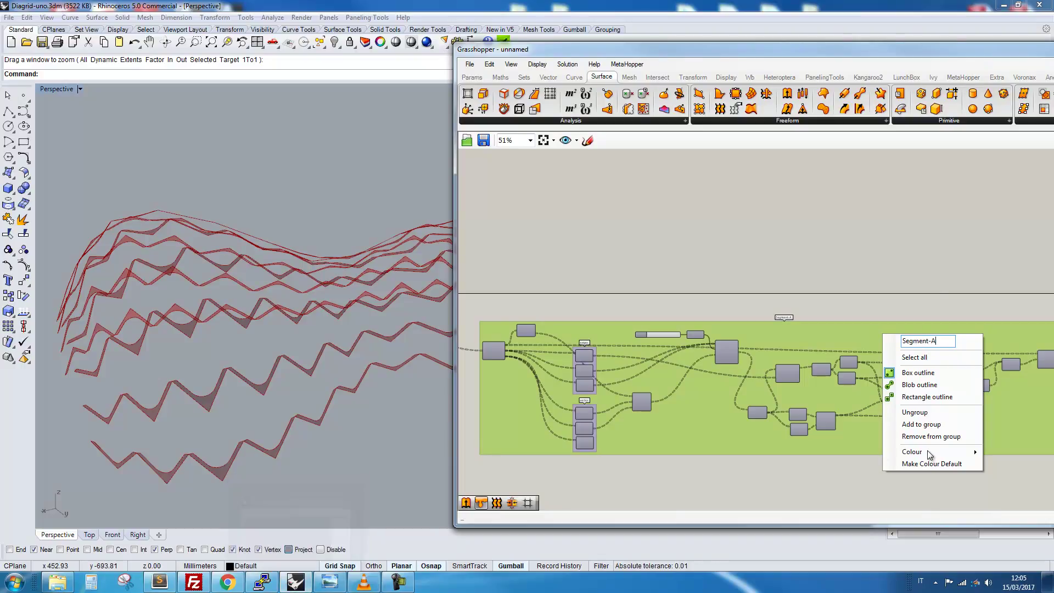
left_click(955, 274)
scroll(782, 323, "up", 2)
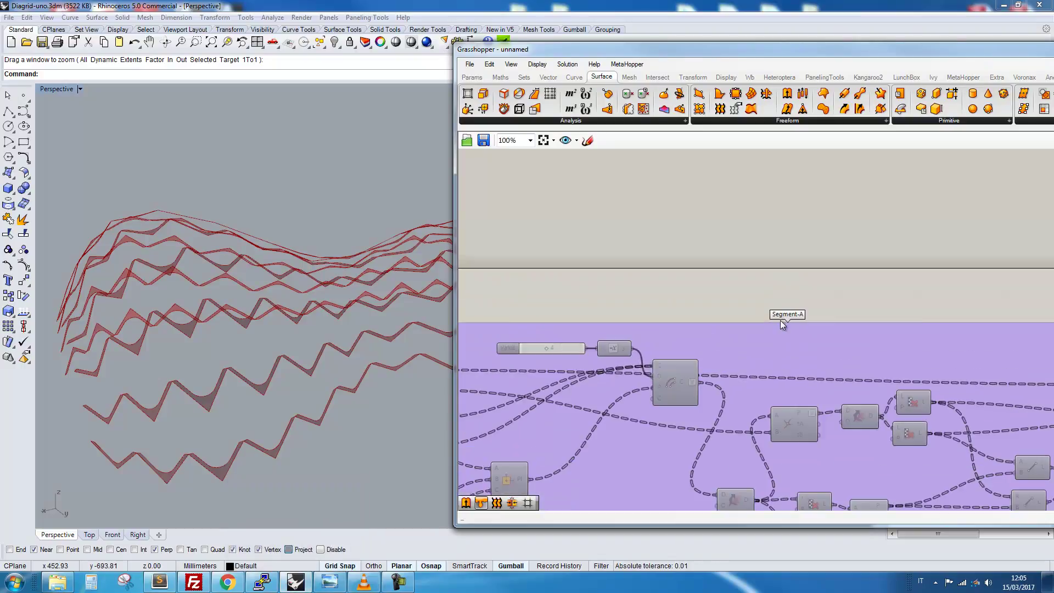
Duplicate the whole Segment-A group directly below the original.
scroll(779, 337, "down", 5)
right_click_drag(789, 414, 749, 376)
left_click_drag(697, 356, 723, 341)
left_click(730, 356)
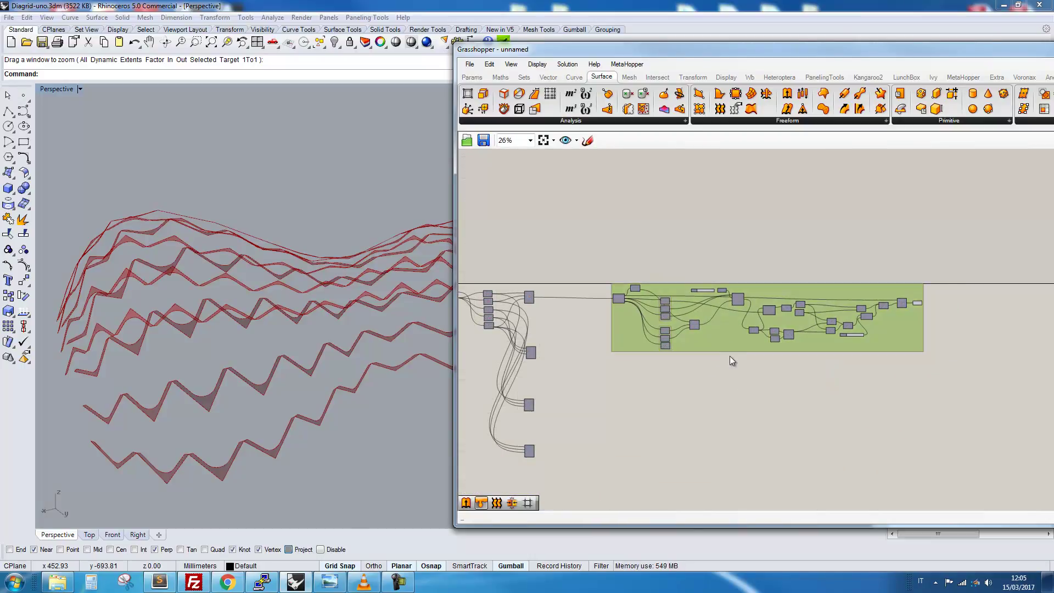
left_click(758, 348)
left_click_drag(610, 271, 955, 390)
left_click_drag(742, 305, 739, 376)
Connect the second 4Point Surface's S output to the B input of Deconstruct Brep in the duplicated group.
scroll(554, 358, "up", 5)
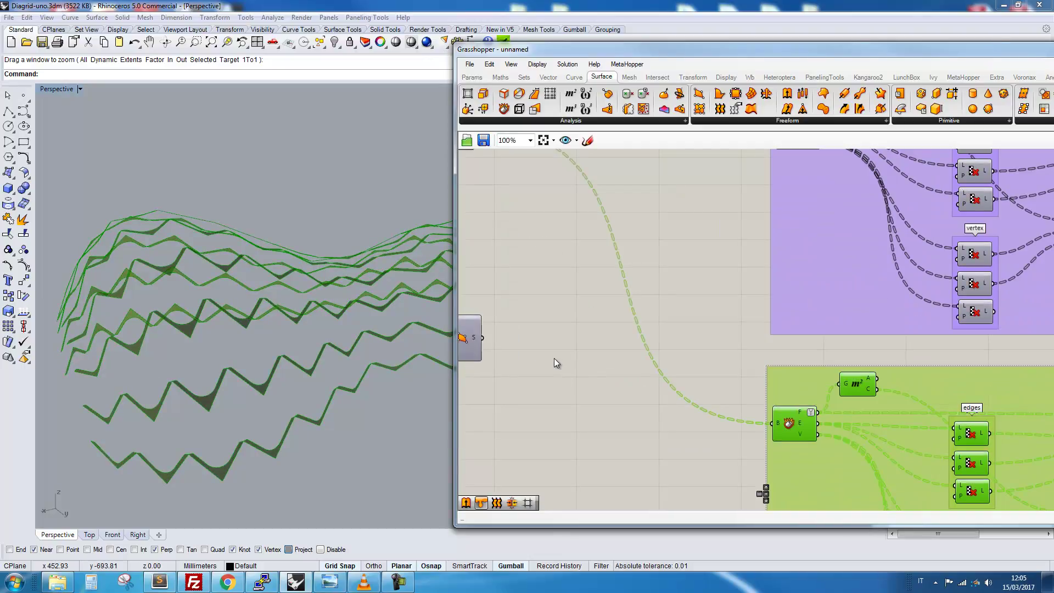
scroll(591, 327, "down", 5)
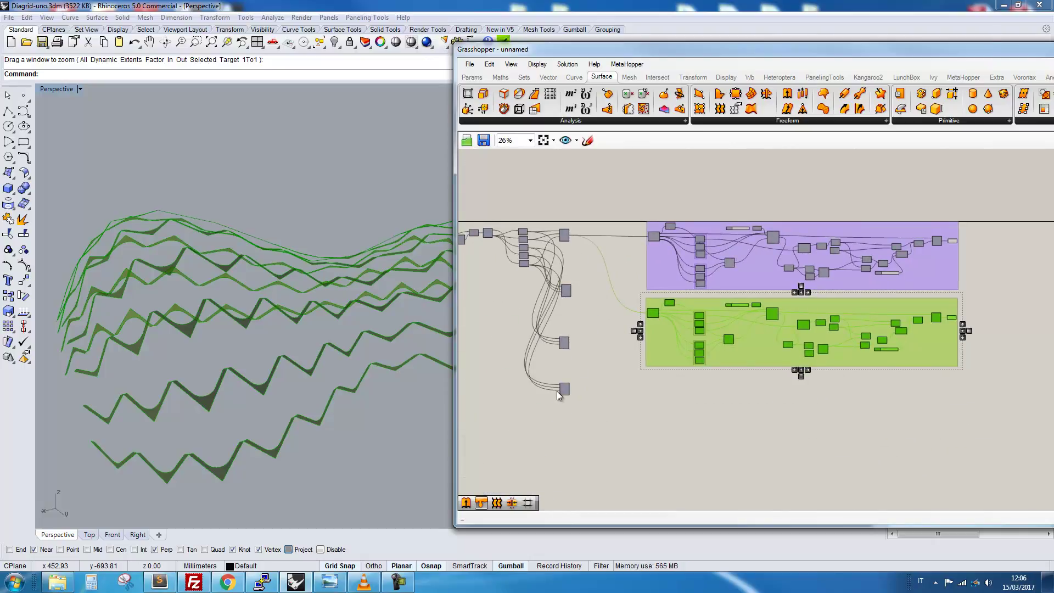
scroll(620, 320, "up", 2)
scroll(652, 310, "up", 3)
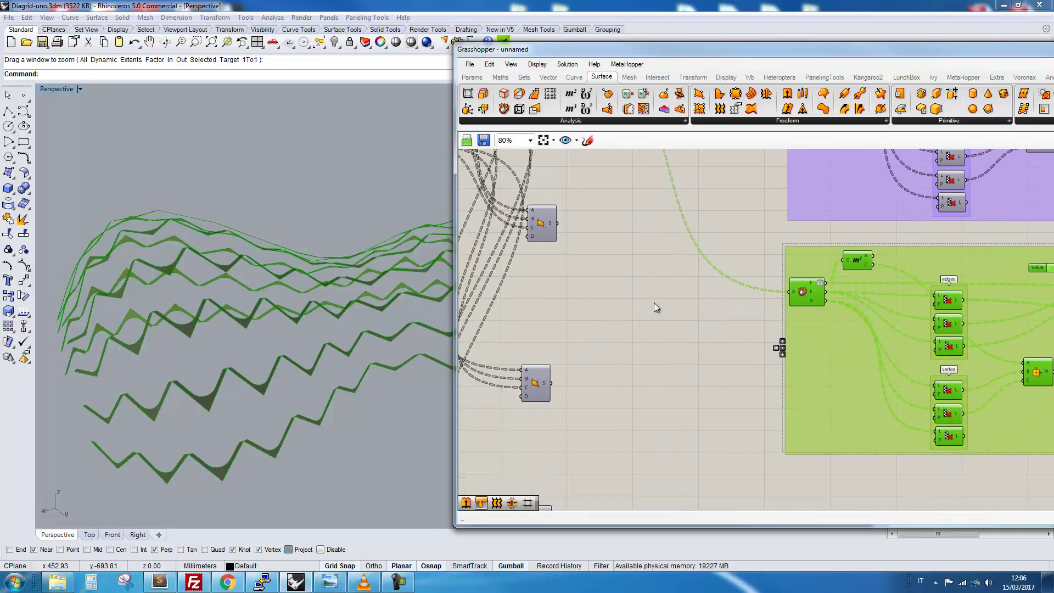
left_click_drag(744, 301, 796, 295)
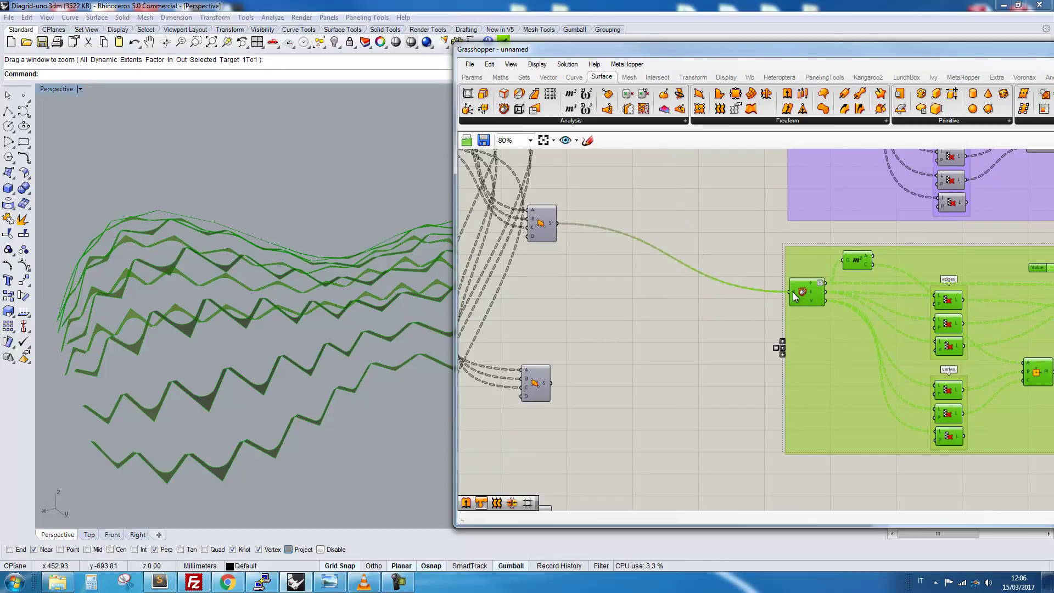
scroll(318, 324, "up", 4)
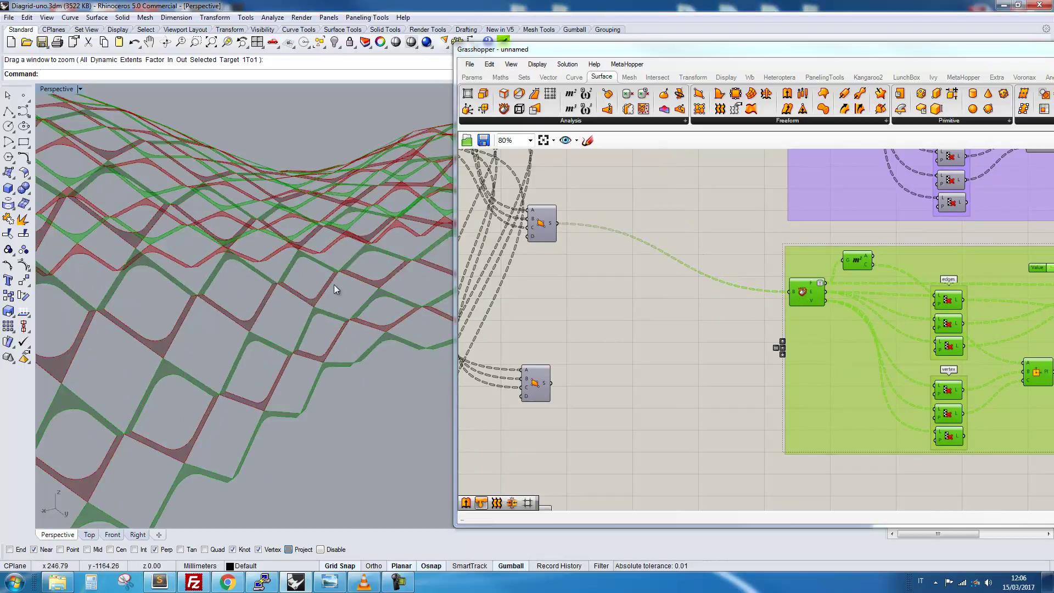
scroll(682, 321, "down", 2)
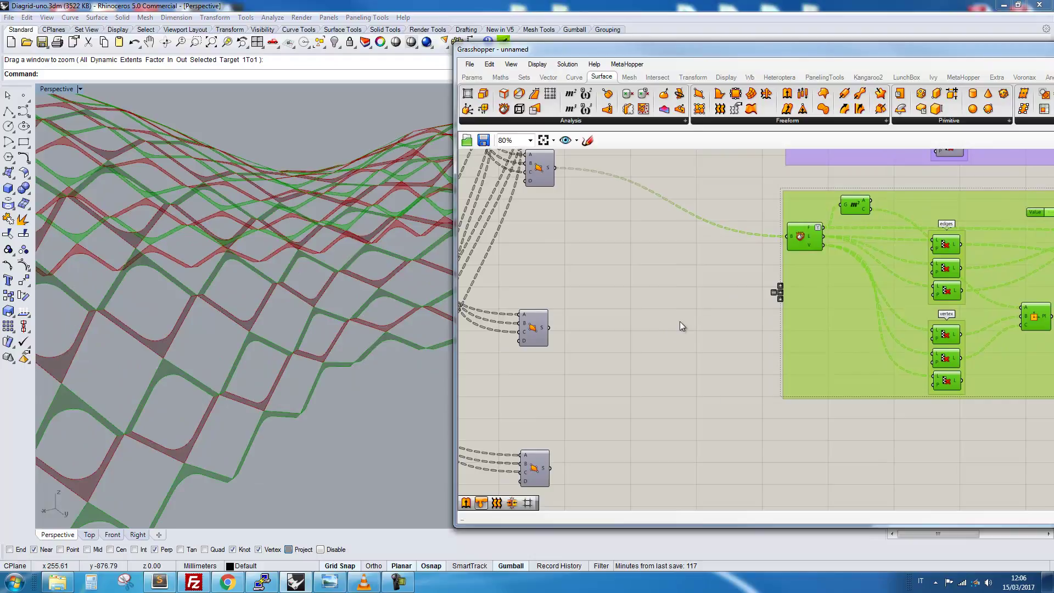
Duplicate both segment groups together below the existing ones to make four groups.
scroll(670, 325, "down", 3)
left_click_drag(518, 246, 972, 357)
left_click_drag(707, 272, 712, 464, "alt")
Connect the third and fourth 4Point Surface outputs to the Deconstruct Brep inputs of the third and fourth groups.
scroll(644, 298, "up", 4)
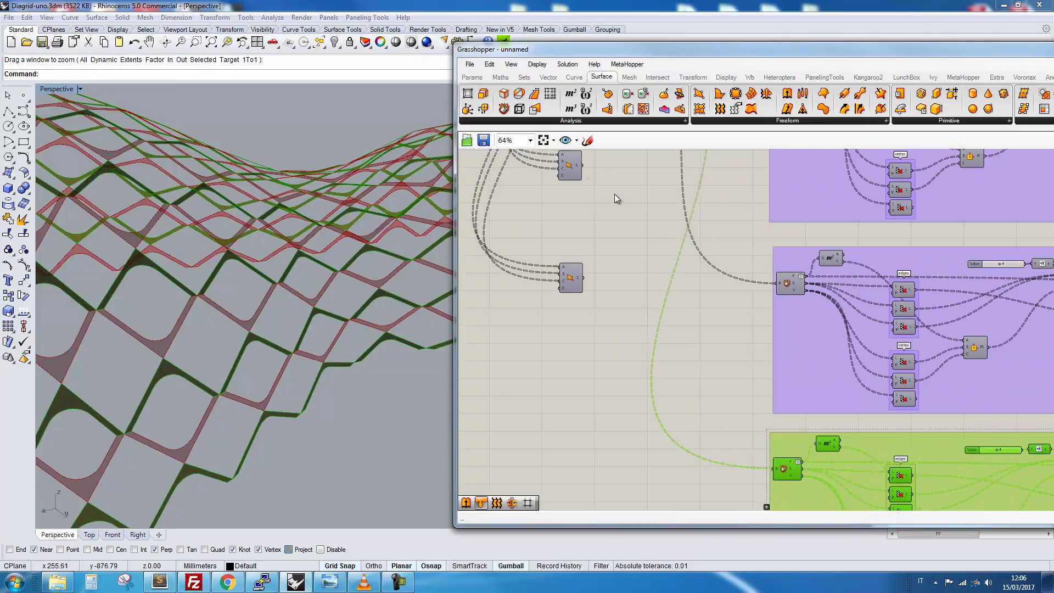
left_click_drag(582, 165, 776, 283)
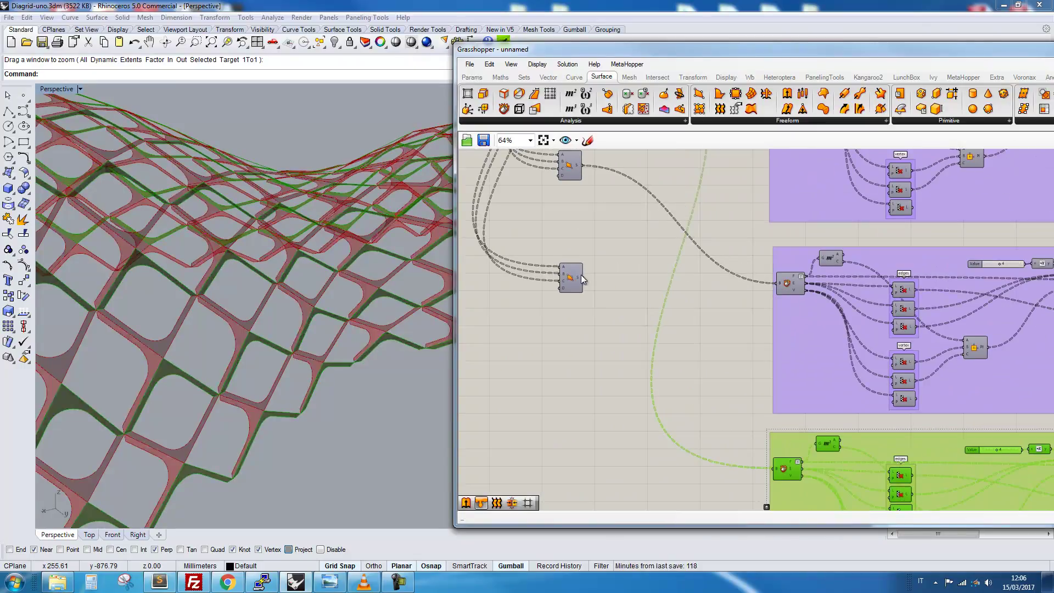
right_click_drag(584, 282, 548, 180)
left_click_drag(546, 175, 737, 366)
scroll(631, 382, "down", 5)
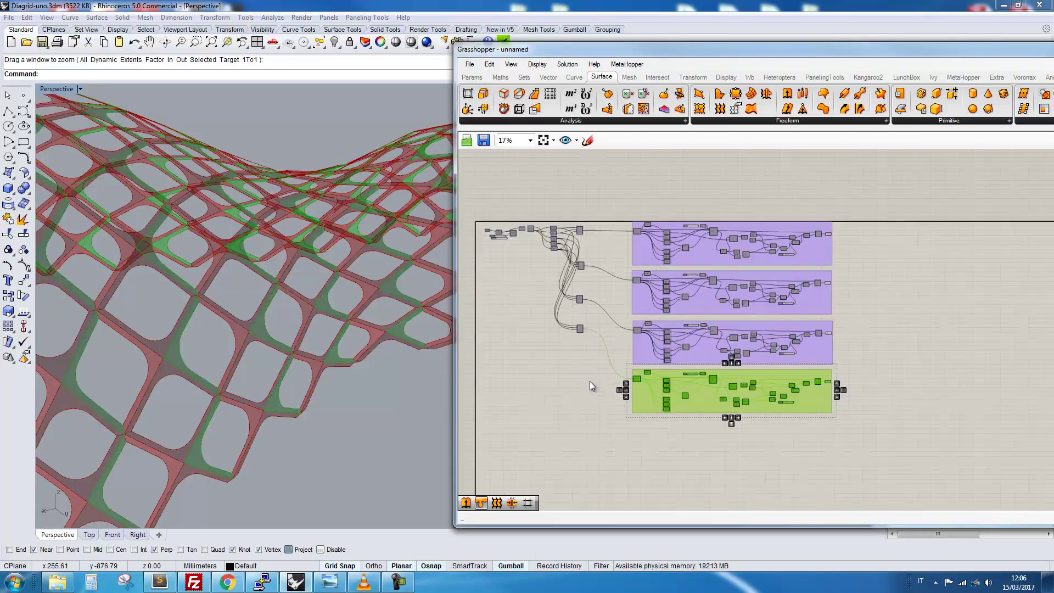
Add a Merge component in the empty canvas area beside the four segment groups.
right_click_drag(887, 322, 582, 282)
scroll(581, 282, "up", 1)
left_click(753, 317)
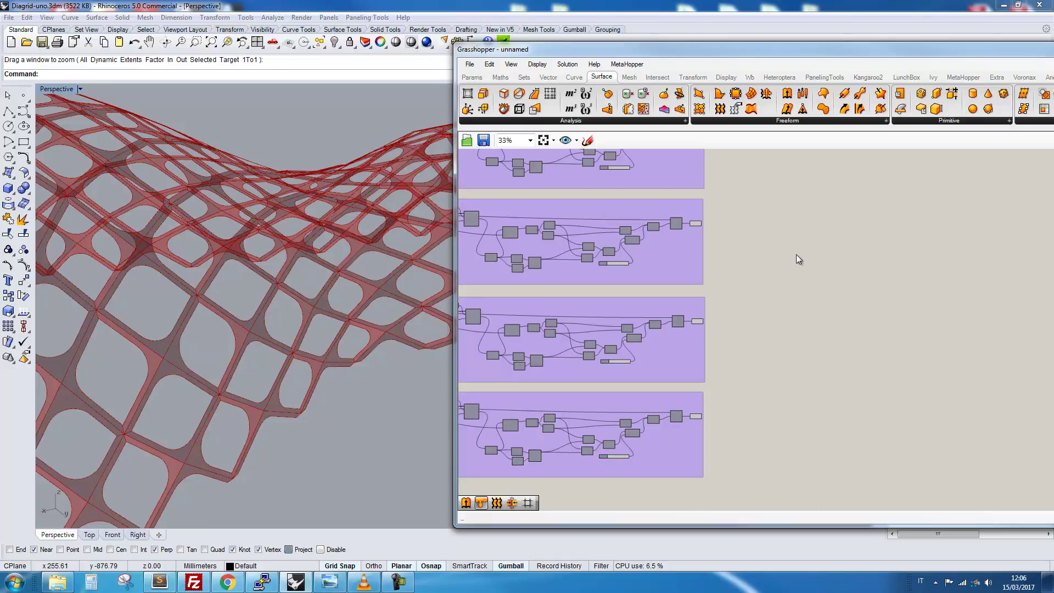
double_click(776, 252)
type("merge")
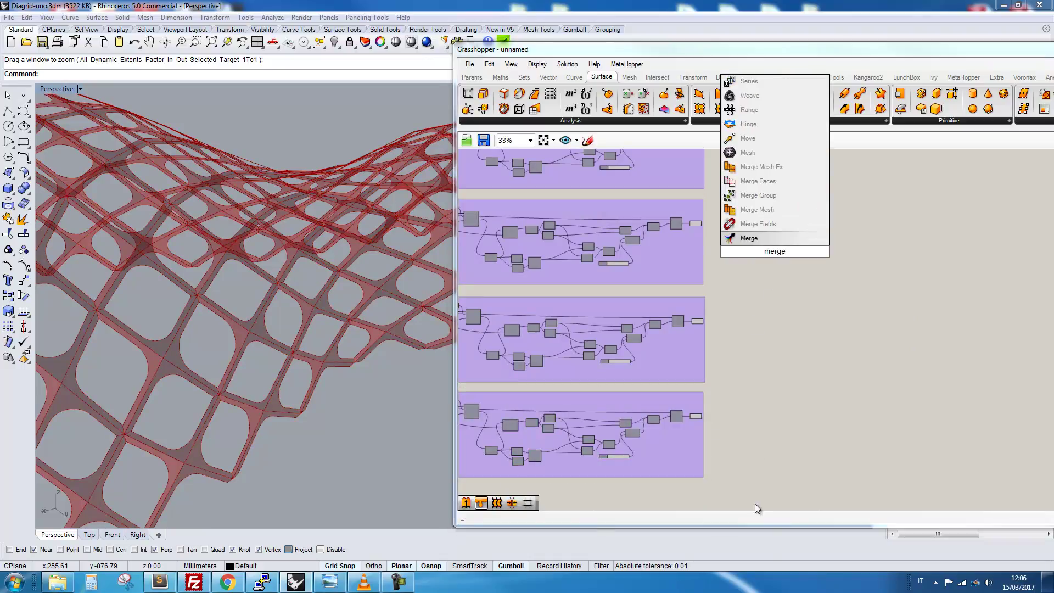
left_click(748, 239)
Connect the S outputs of the four groups' Boundary Surfaces to the D1, D2, D3 and D4 inputs of Merge.
scroll(733, 208, "up", 3)
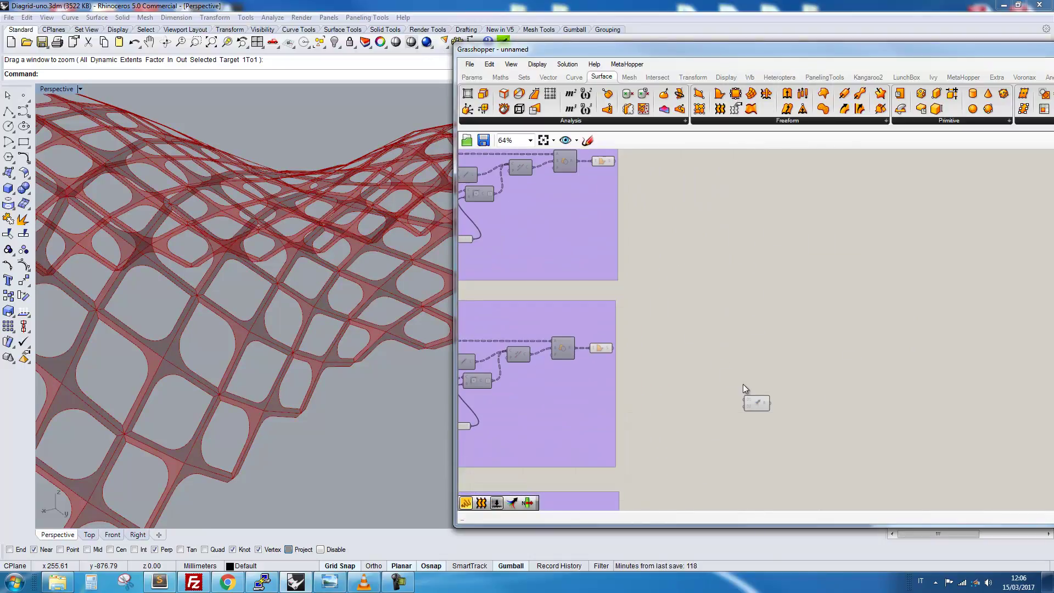
scroll(664, 225, "up", 4)
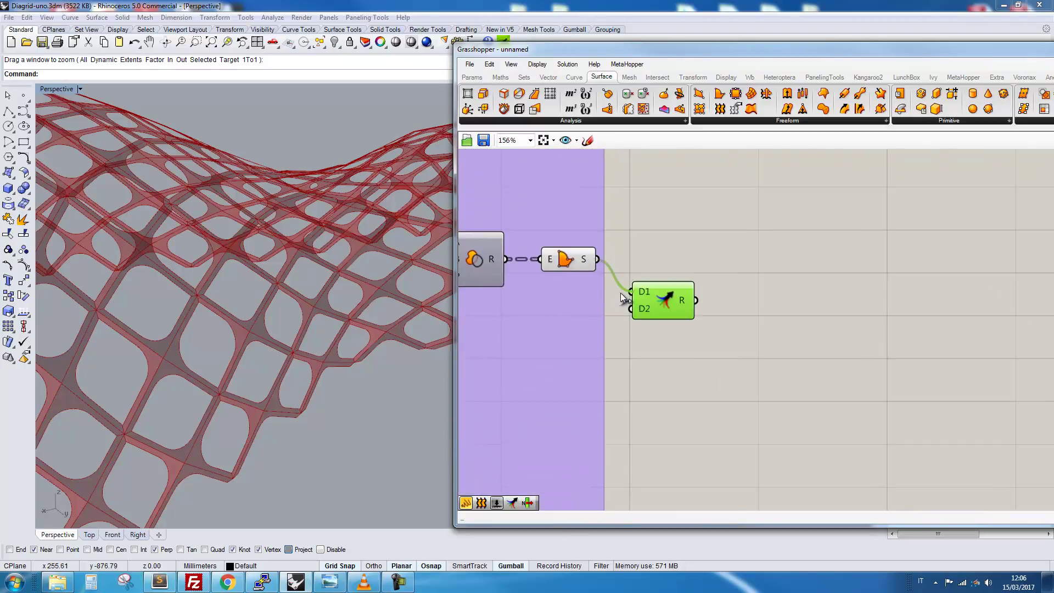
left_click_drag(609, 273, 632, 292)
scroll(617, 347, "down", 3)
left_click_drag(621, 393, 693, 478)
right_click_drag(662, 457, 656, 213)
scroll(649, 259, "up", 3)
left_click_drag(731, 235, 690, 441)
right_click_drag(671, 456, 663, 244)
left_click_drag(576, 300, 650, 225)
scroll(661, 175, "down", 3)
left_click_drag(663, 156, 646, 330)
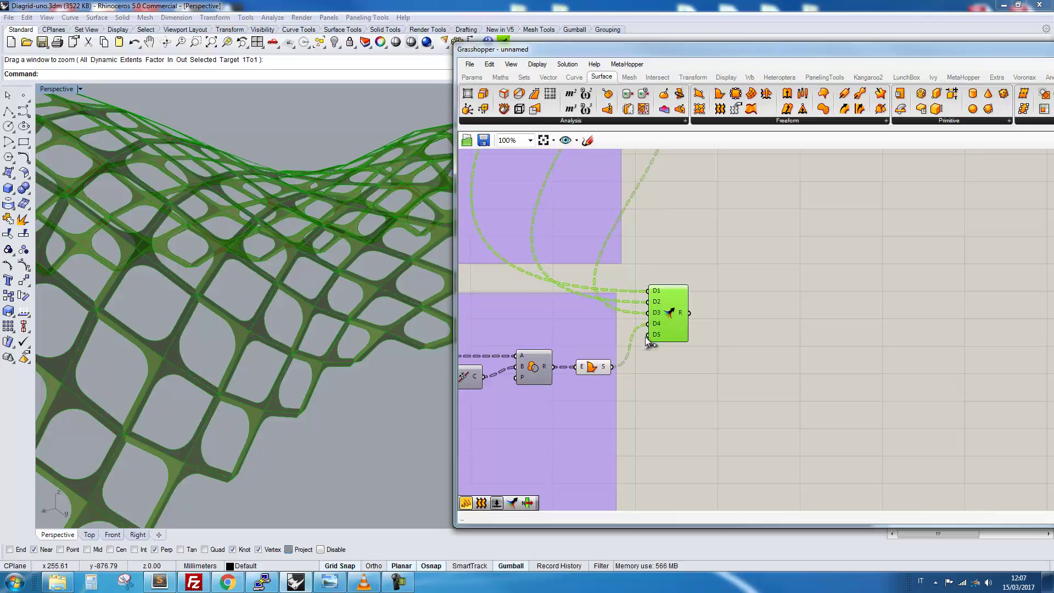
Turn off the previews of the Boundary Surfaces components in all four segment groups.
scroll(697, 381, "down", 5)
left_click(677, 378)
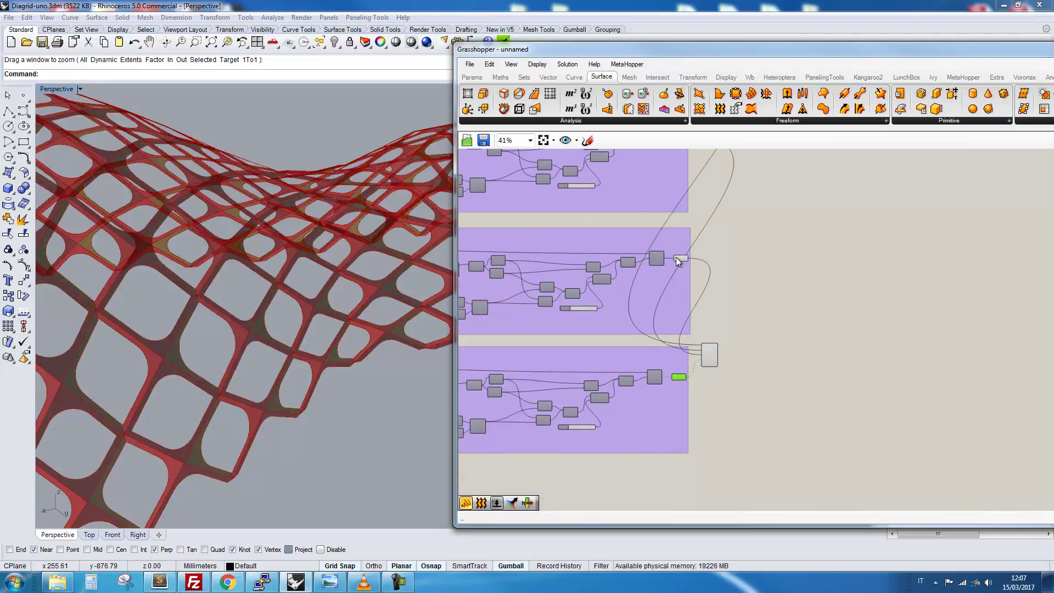
left_click(676, 258)
scroll(690, 307, "up", 6)
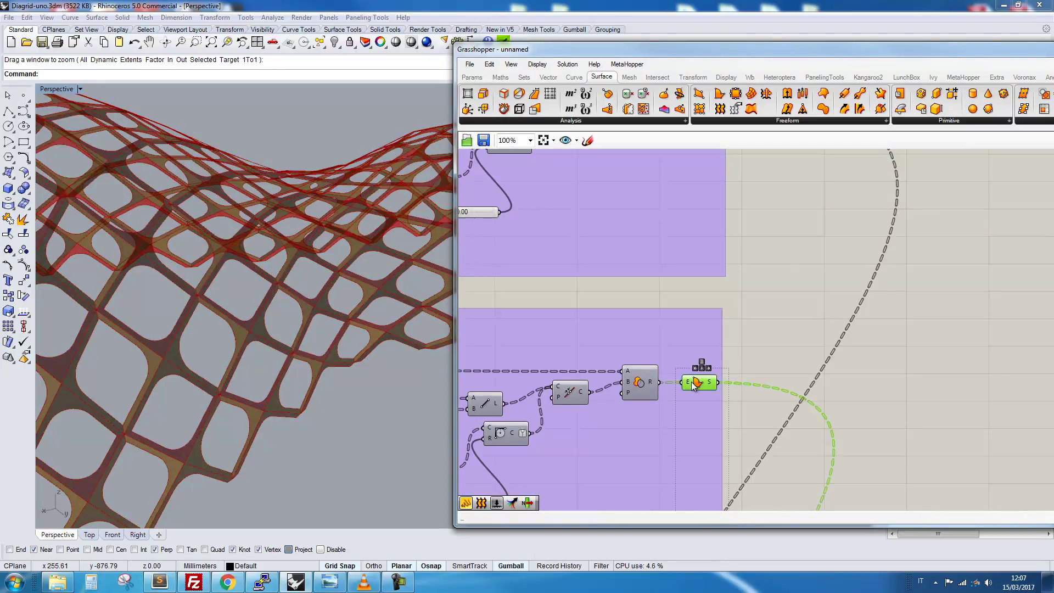
left_click(700, 351, "shift")
middle_click(805, 306)
left_click(837, 275)
Move the Merge component up beside the middle of the four stacked groups.
scroll(820, 357, "down", 6)
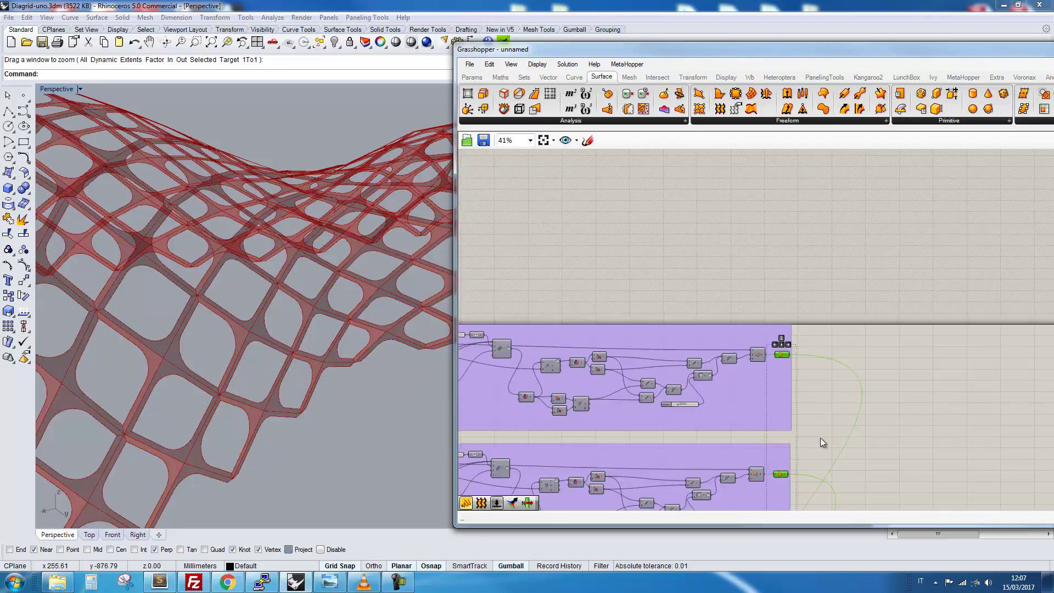
right_click_drag(819, 386, 653, 212)
scroll(650, 350, "down", 5)
left_click(708, 345)
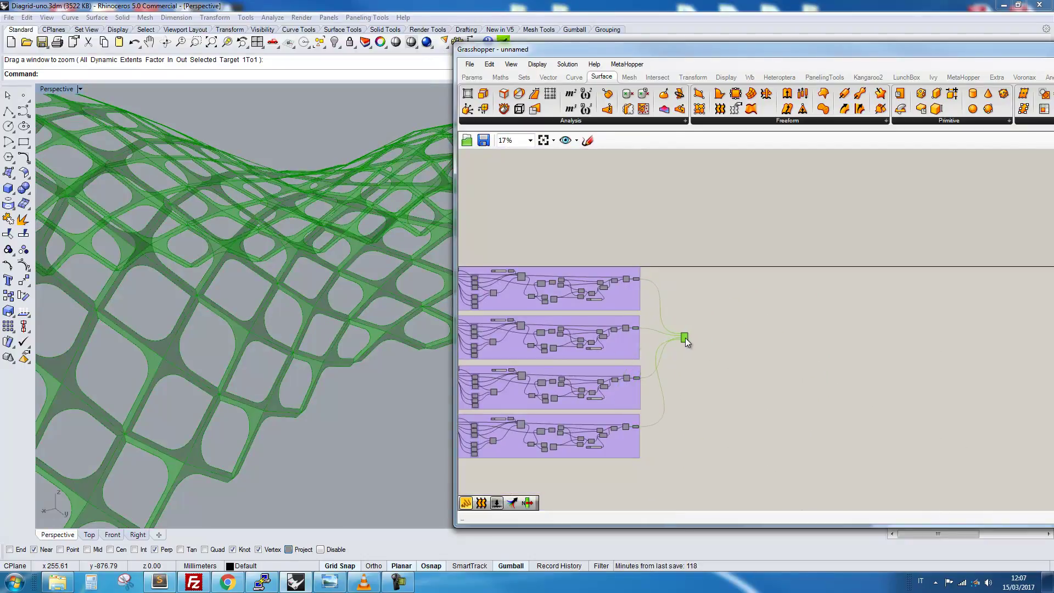
Turn off the Merge component's preview and bake the merged diagrid surfaces into Rhino.
scroll(685, 338, "up", 10)
right_click(682, 337)
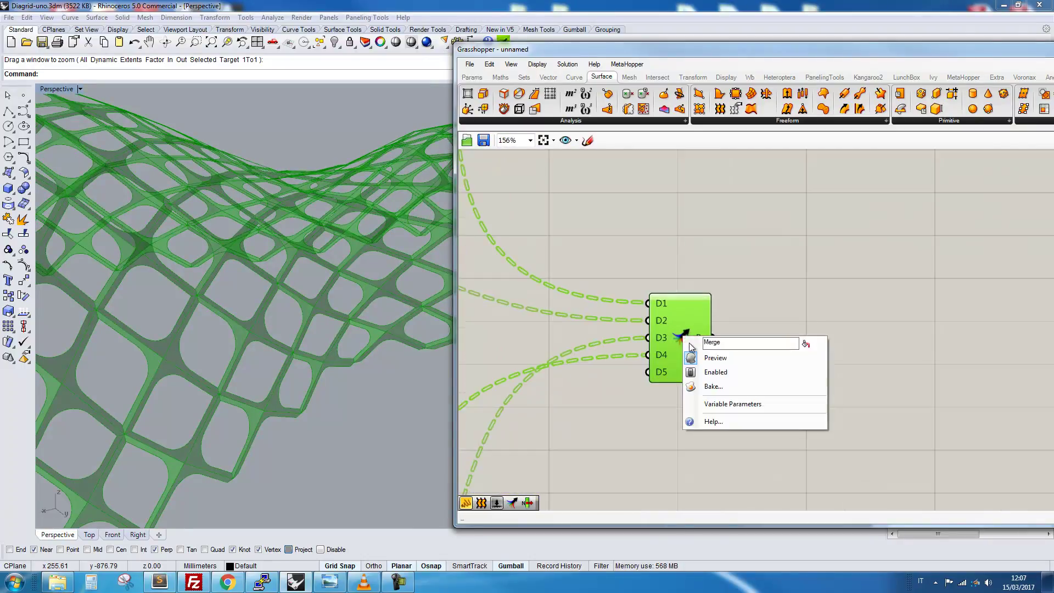
left_click(719, 371)
middle_click(682, 335)
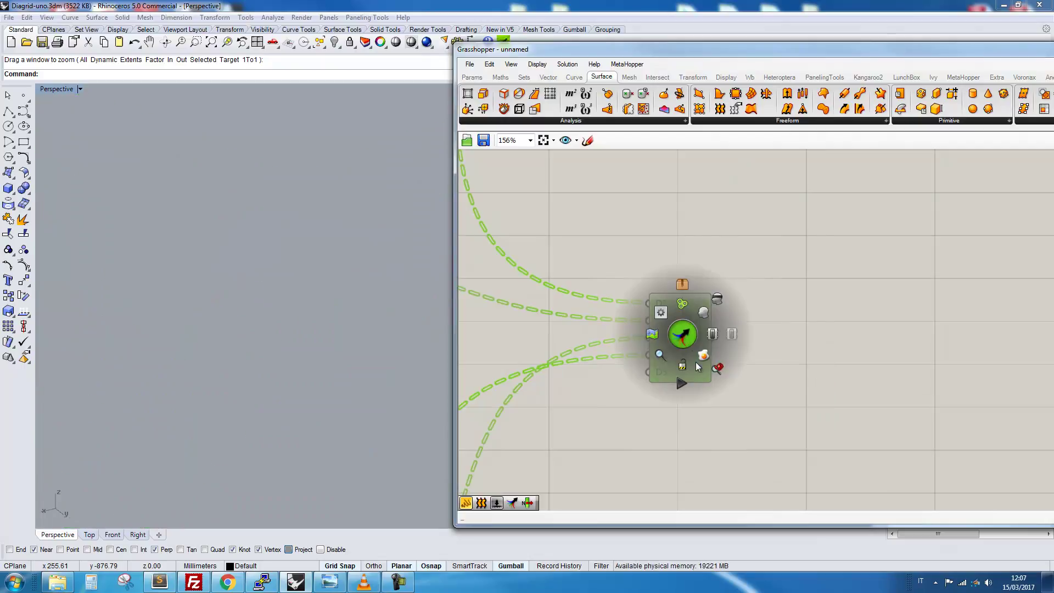
left_click(696, 365)
right_click_drag(686, 334, 701, 332)
scroll(312, 330, "down", 8)
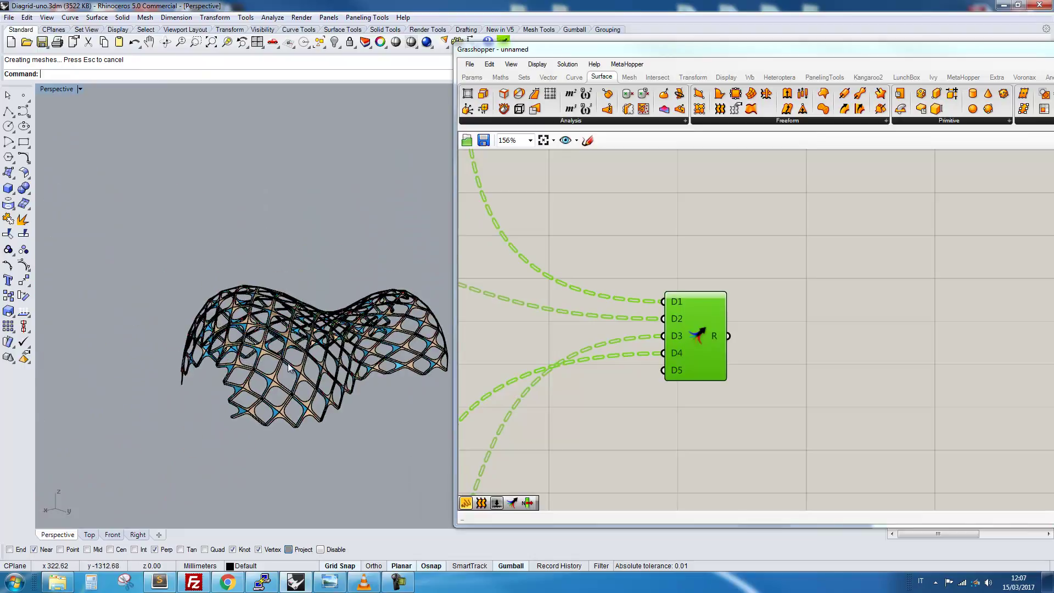
scroll(298, 353, "up", 10)
scroll(267, 383, "down", 3)
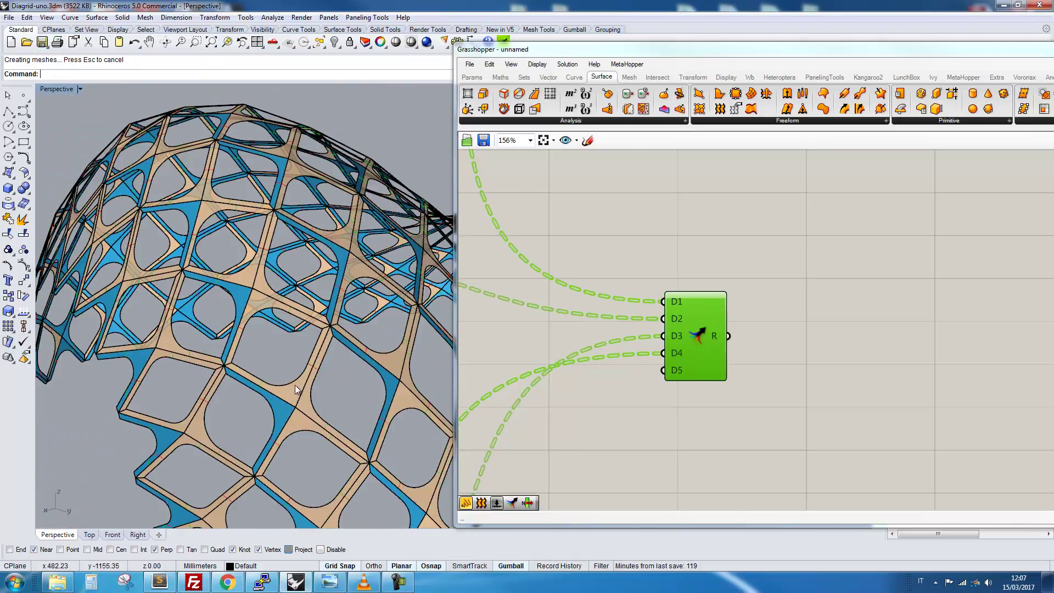
Check the first group's Boundary Surfaces against the baked diagrid by switching its preview on and back off.
left_click(619, 412)
scroll(735, 391, "down", 5)
right_click_drag(582, 201, 633, 270)
scroll(632, 270, "up", 3)
left_click(632, 269)
right_click(634, 272)
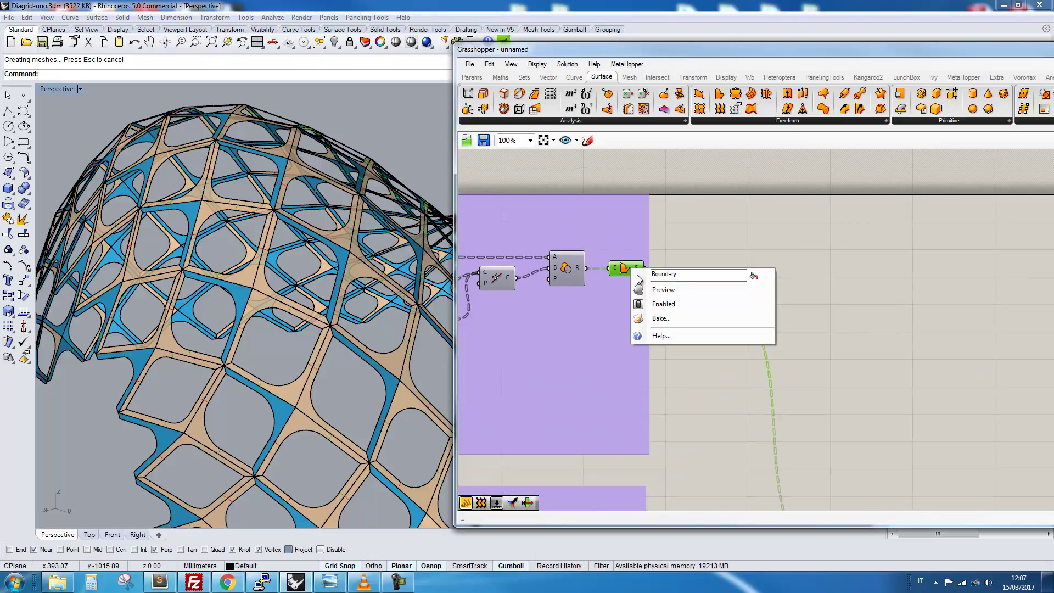
left_click(653, 290)
right_click(624, 273)
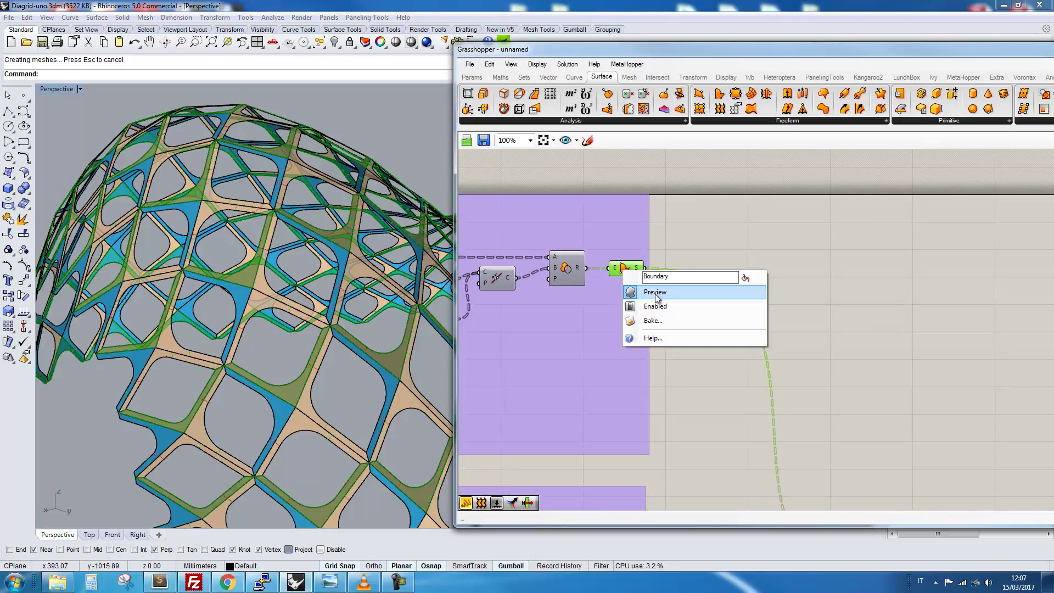
left_click(653, 293)
Check the fourth group's Boundary Surfaces against the baked diagrid by switching its preview on and back off.
scroll(641, 393, "down", 4)
scroll(619, 369, "up", 3)
right_click(619, 369)
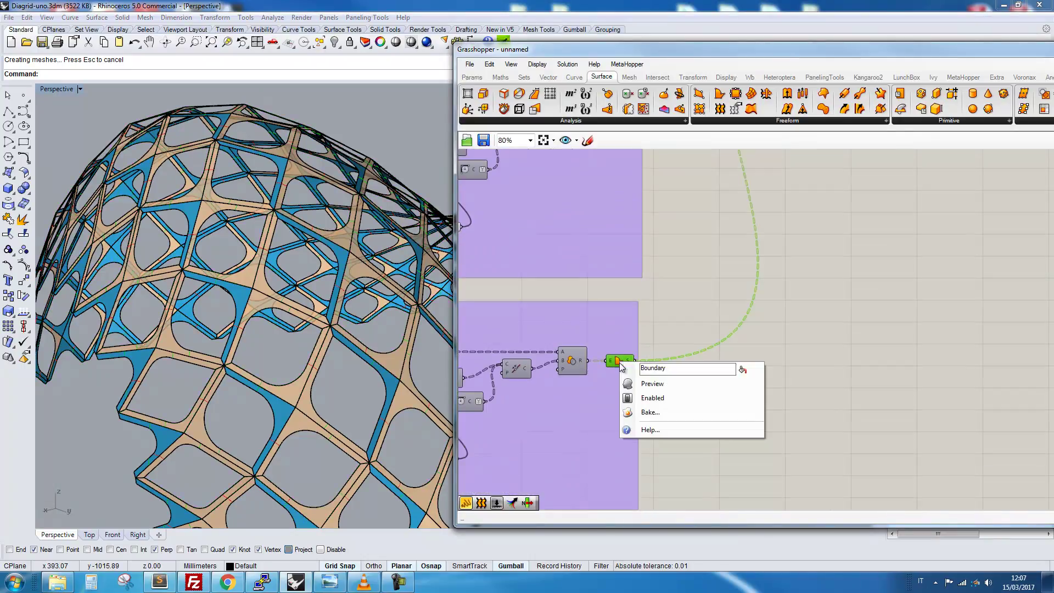
left_click(626, 381)
right_click(617, 372)
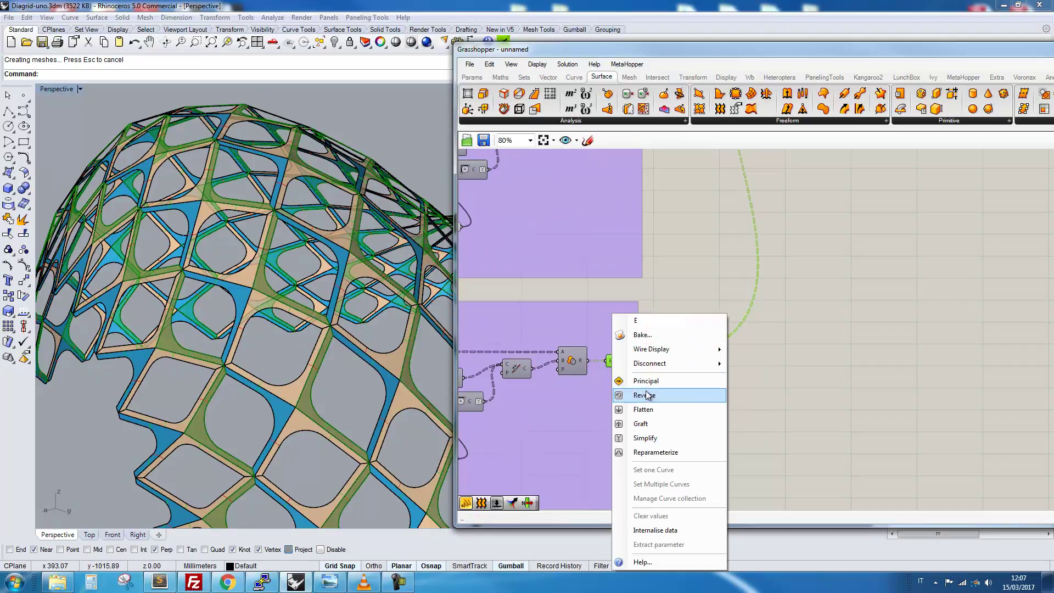
left_click(643, 301)
scroll(620, 357, "up", 5)
left_click(618, 355)
right_click(618, 360)
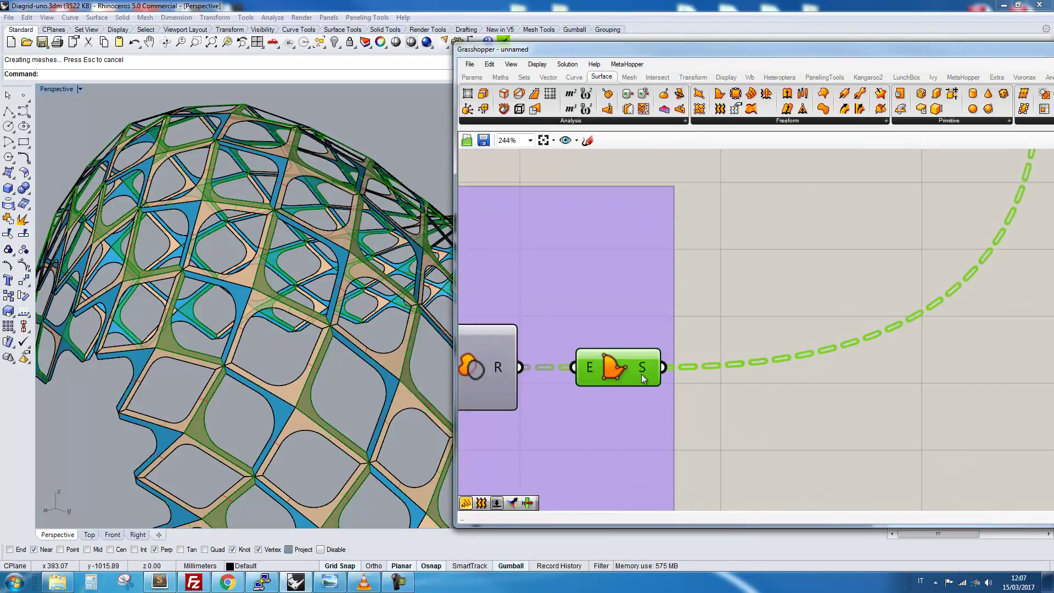
left_click(631, 377)
Check the third group's Boundary Surfaces with its preview on and back off, and set the component apart from the others in its group.
scroll(631, 239, "down", 4)
scroll(634, 274, "up", 4)
right_click(653, 321)
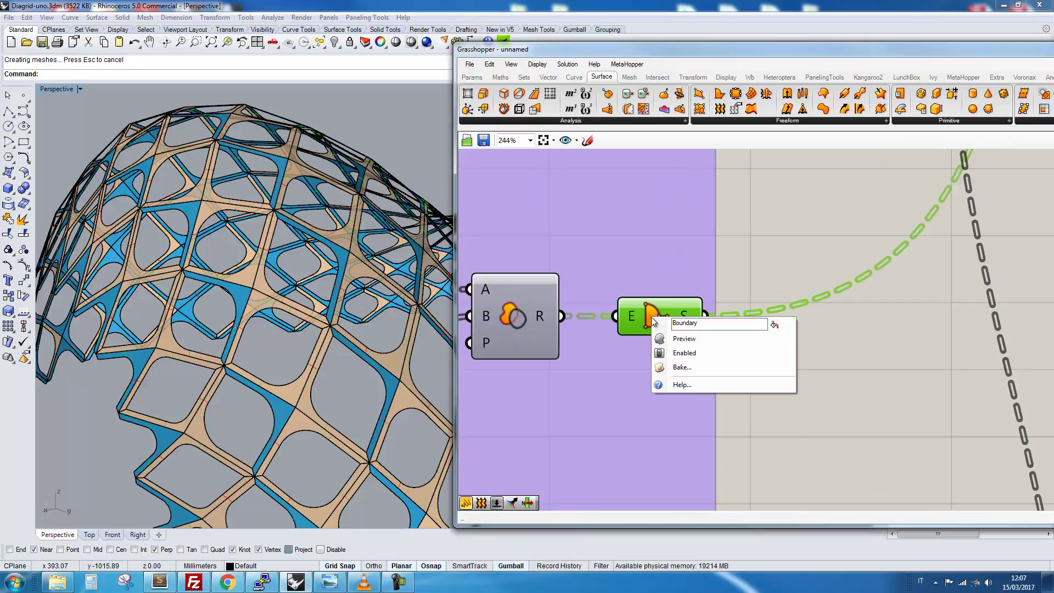
left_click(672, 339)
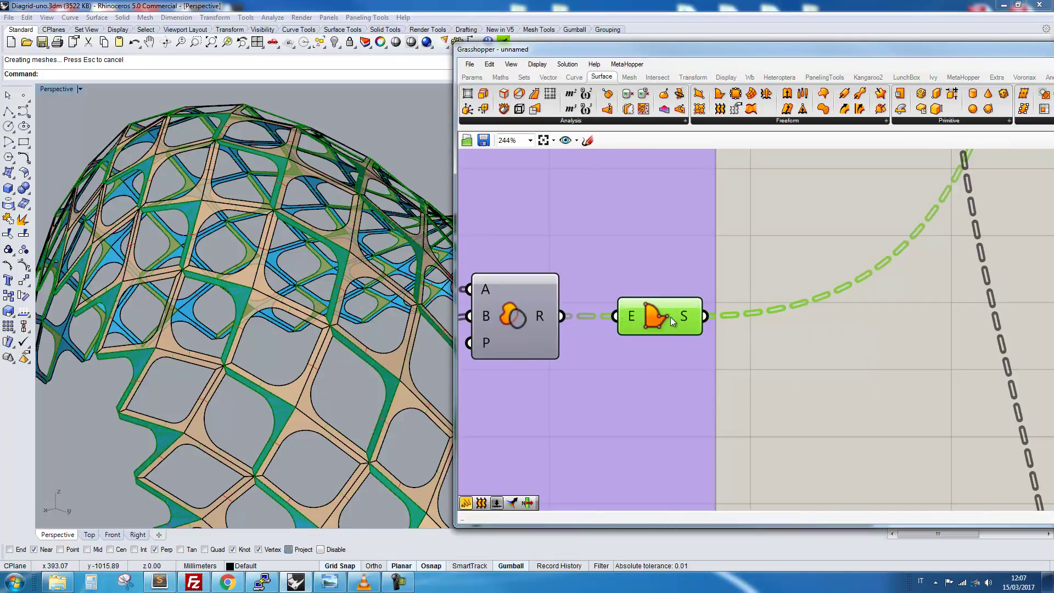
right_click(671, 318)
left_click(699, 342)
left_click_drag(654, 317, 739, 318)
Add a Flip surface component near the fourth group's Boundary Surfaces and connect that group's surfaces to its S input.
scroll(739, 318, "down", 5)
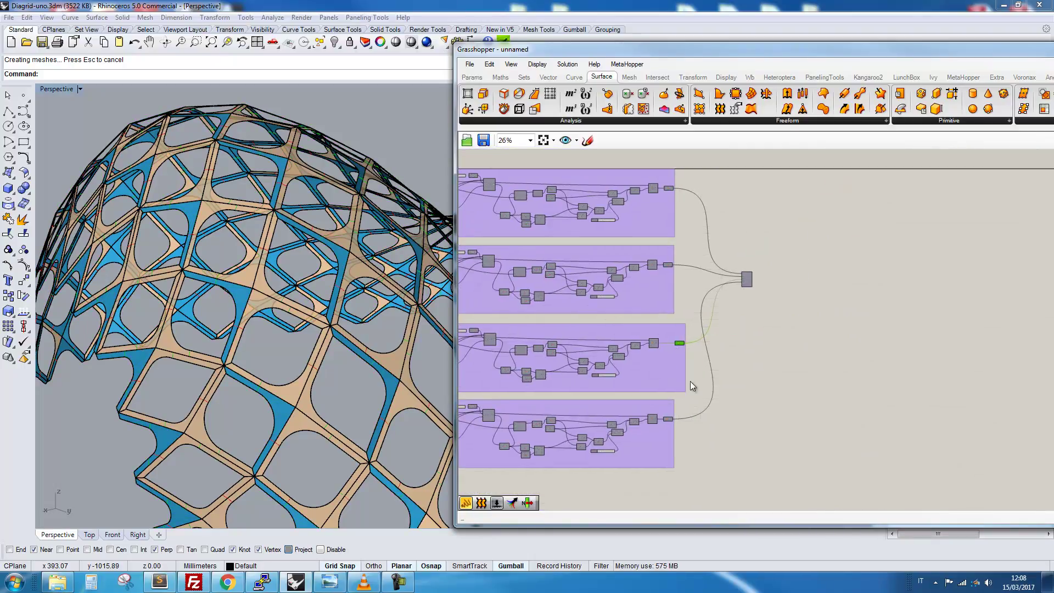
scroll(691, 365, "up", 3)
double_click(703, 419)
type("flip")
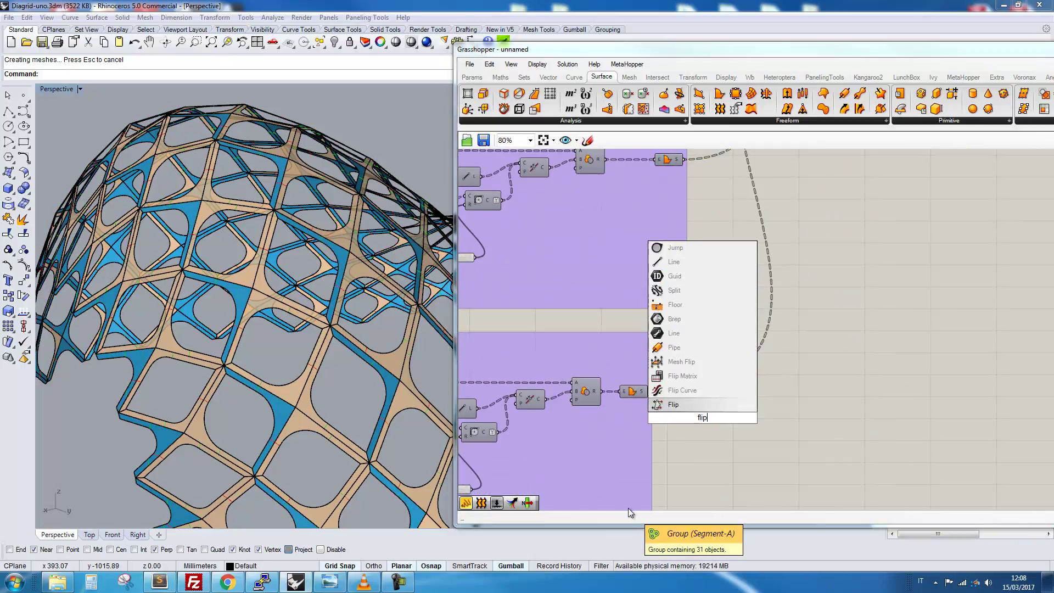
key("Return")
scroll(702, 417, "up", 5)
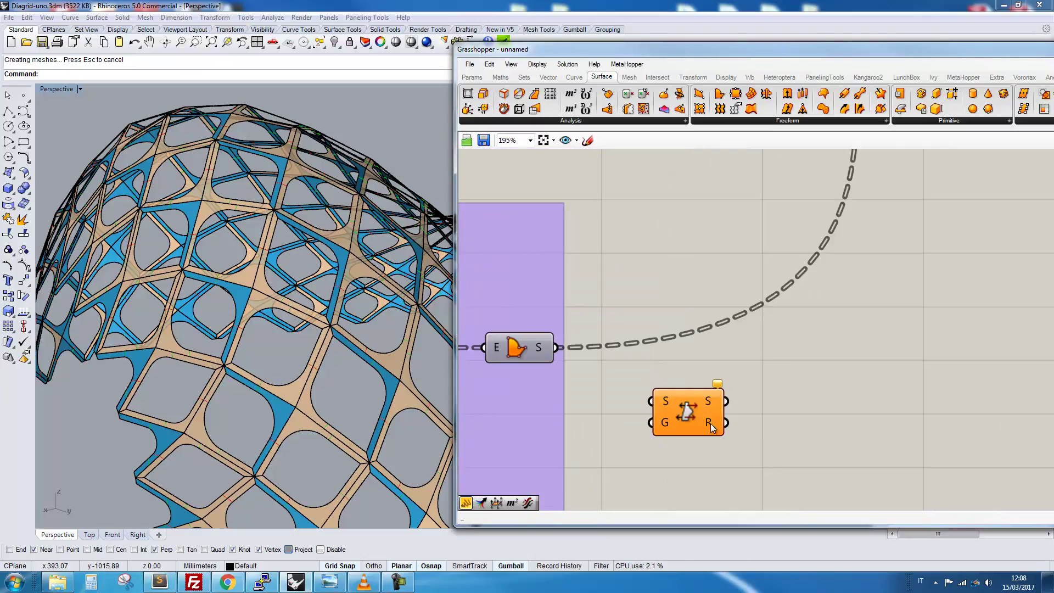
left_click_drag(632, 401, 666, 279)
Move the Flip component up beside the middle groups and add the second and first groups' surfaces to its S input.
scroll(643, 324, "down", 5)
right_click_drag(645, 277, 626, 411)
scroll(635, 442, "up", 1)
left_click_drag(637, 442, 619, 370)
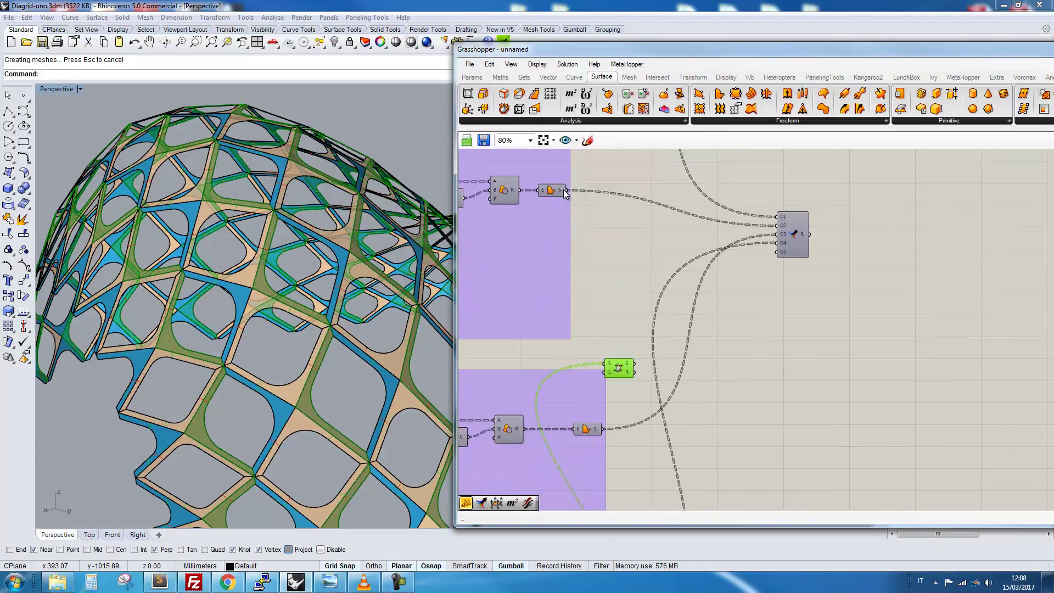
left_click_drag(597, 254, 620, 169, "shift")
right_click_drag(620, 199, 618, 362)
scroll(618, 362, "down", 2)
left_click_drag(585, 207, 610, 346)
scroll(624, 405, "up", 4)
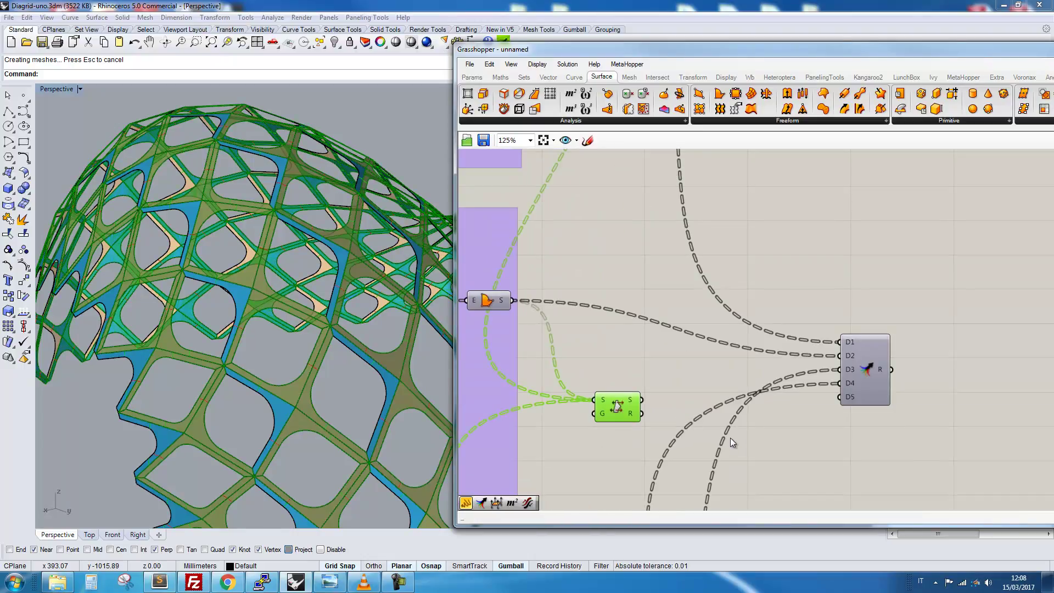
Connect the third group's Boundary Surfaces to Merge input D1 and the flipped surfaces to D2, replacing the existing wires.
left_click_drag(643, 400, 742, 390)
scroll(742, 405, "down", 4)
right_click_drag(744, 431, 696, 445)
scroll(697, 447, "down", 2)
scroll(697, 446, "up", 4)
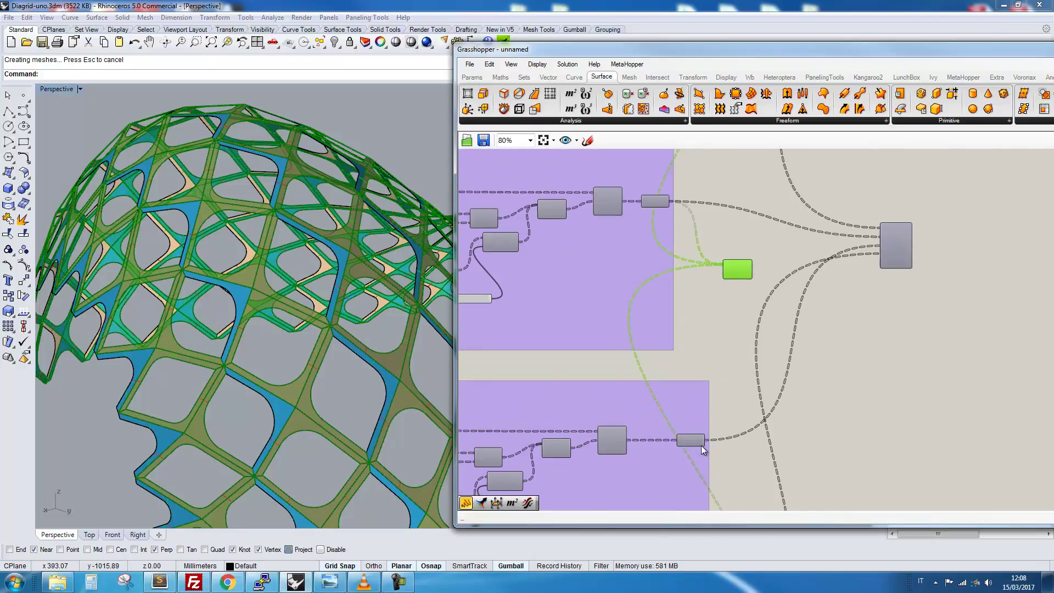
left_click_drag(706, 439, 881, 236)
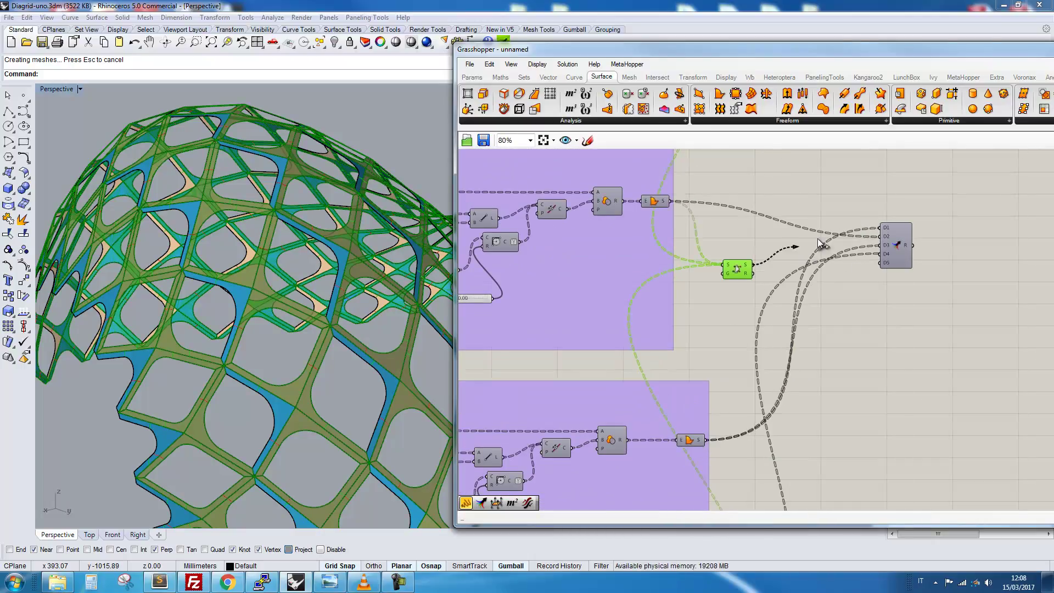
Remove inputs D5, D4 and D3 from the Merge component so only D1 and D2 remain.
scroll(877, 236, "up", 6)
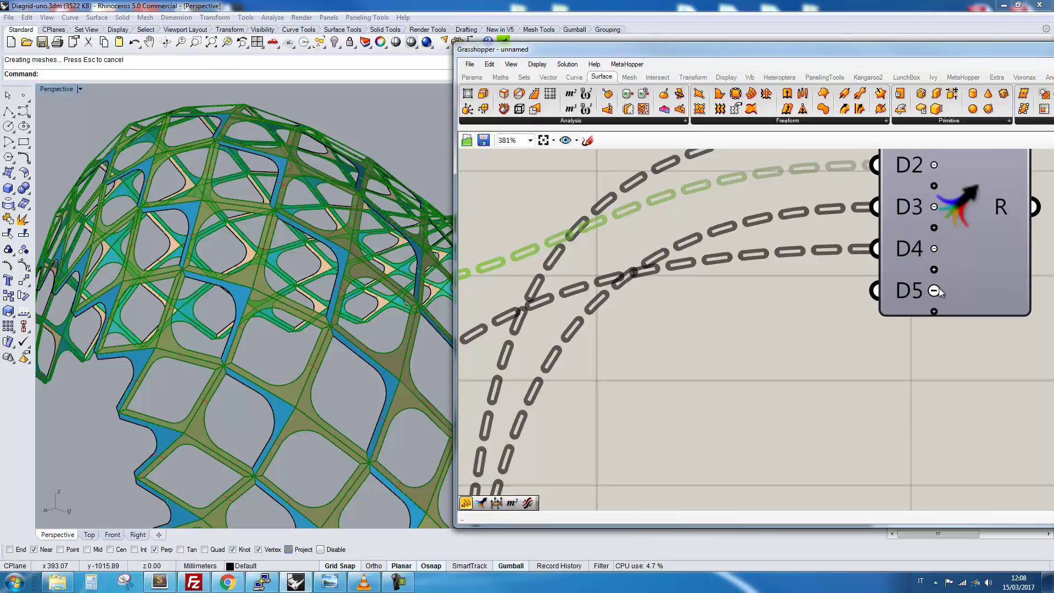
left_click(934, 290)
left_click(934, 270)
left_click(934, 250)
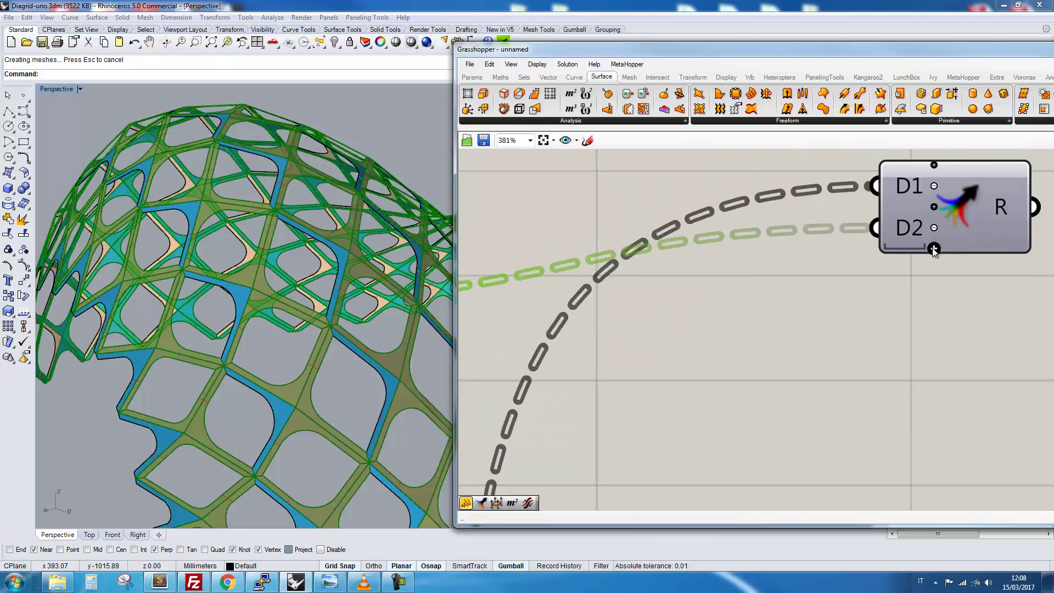
Turn off the preview of the Flip component.
scroll(834, 357, "down", 8)
right_click_drag(650, 373, 696, 277)
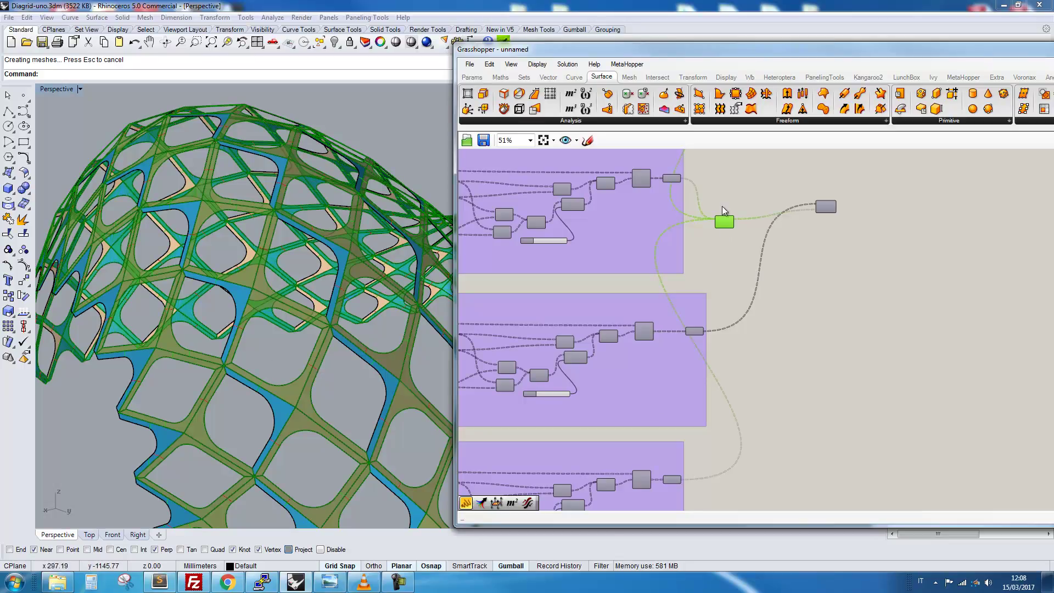
scroll(733, 215, "up", 5)
middle_click(730, 234)
left_click(759, 204)
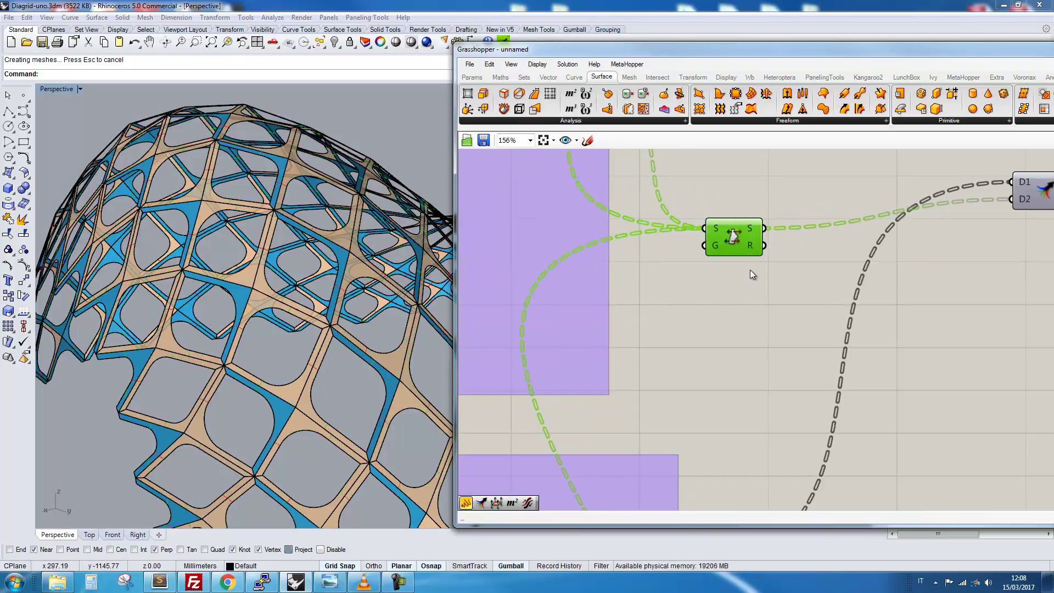
Align the third group's Boundary Surfaces within its group and place the Flip and Merge components close beside it.
scroll(736, 303, "down", 5)
scroll(719, 362, "up", 3)
left_click(671, 376)
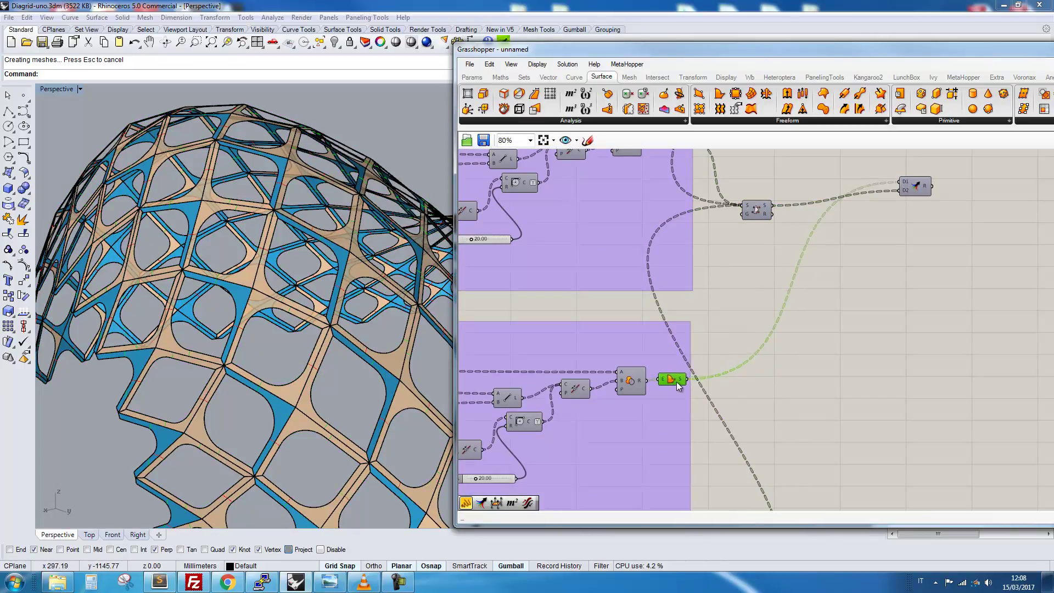
left_click_drag(913, 187, 841, 228)
left_click_drag(762, 215, 807, 249)
left_click_drag(922, 206, 760, 395)
left_click(808, 433)
scroll(808, 435, "down", 3)
right_click_drag(805, 439, 686, 297)
Select all the previously baked diagrid surfaces in the Rhino viewport and delete them.
left_click(334, 368)
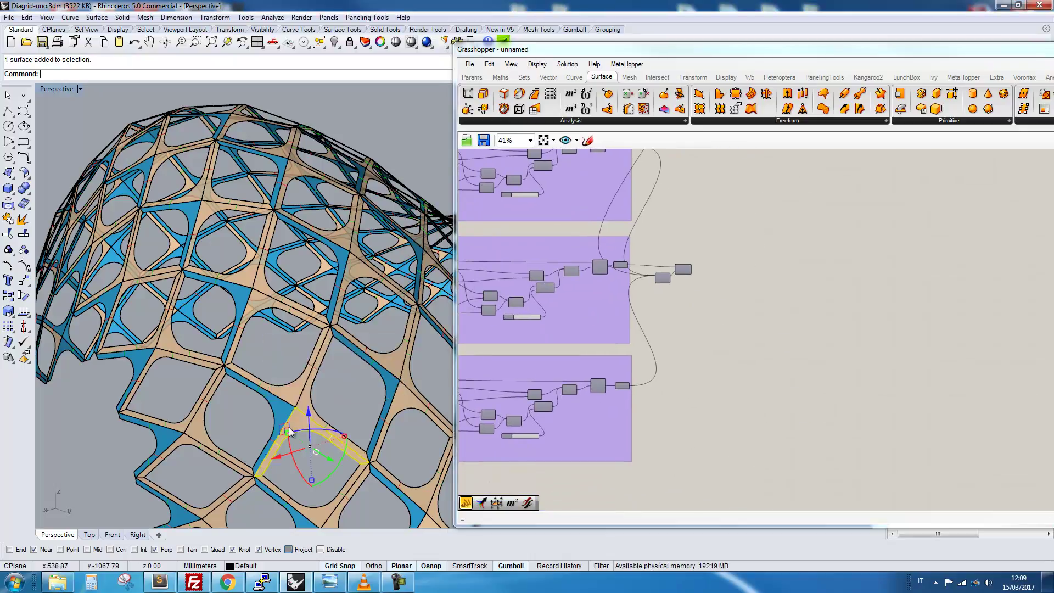
scroll(291, 426, "down", 6)
left_click_drag(438, 465, 439, 466)
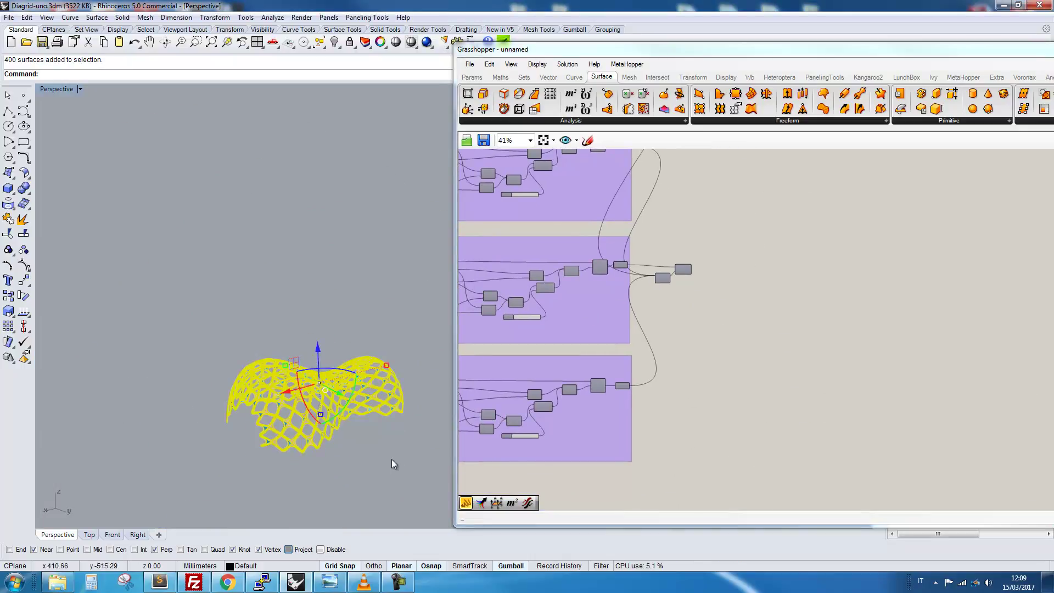
key("Delete")
Bake the Merge component's output into Rhino with the flipped surfaces included.
right_click_drag(659, 289, 660, 297)
scroll(671, 284, "up", 10)
scroll(779, 232, "down", 3)
middle_click(780, 233)
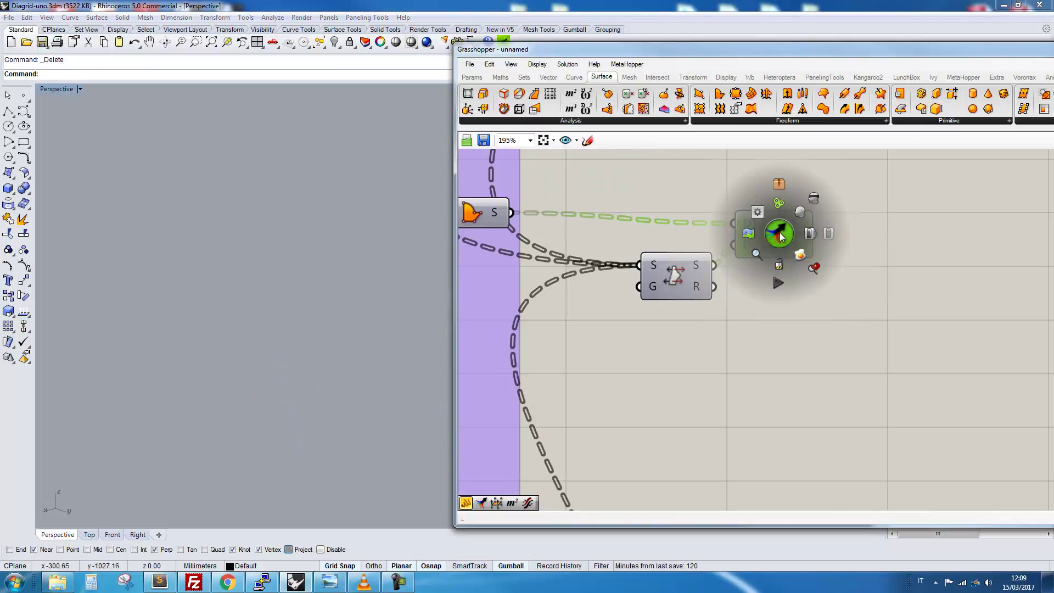
left_click(809, 247)
Examine the newly baked diagrid's surface orientation from several viewpoints and review the complete Grasshopper definition beside it.
right_click_drag(317, 401, 365, 433)
scroll(365, 433, "up", 8)
right_click_drag(268, 403, 309, 321)
scroll(308, 321, "up", 2)
scroll(298, 299, "down", 4)
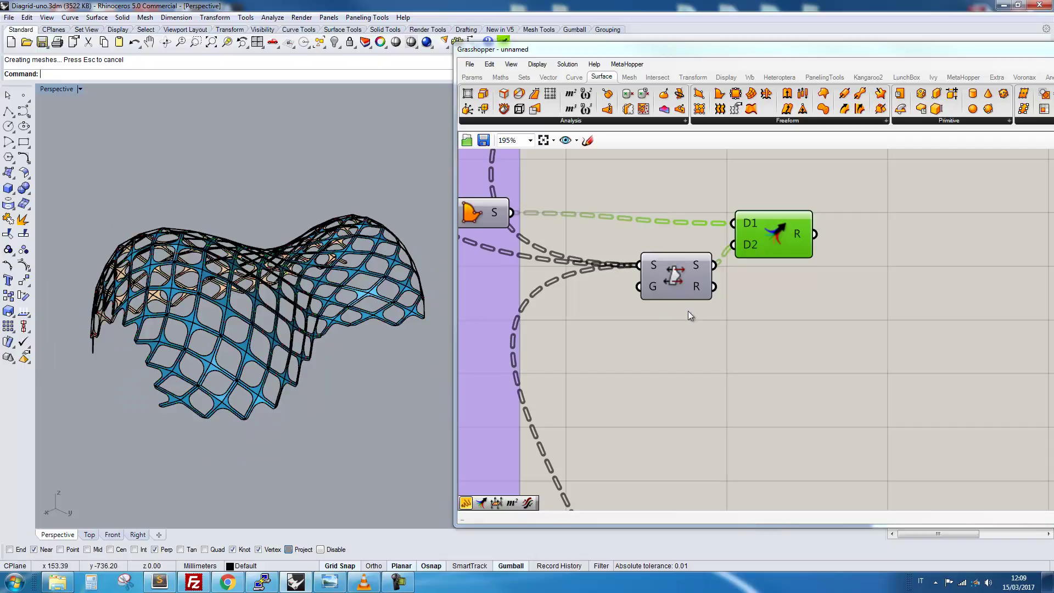
scroll(795, 330, "down", 6)
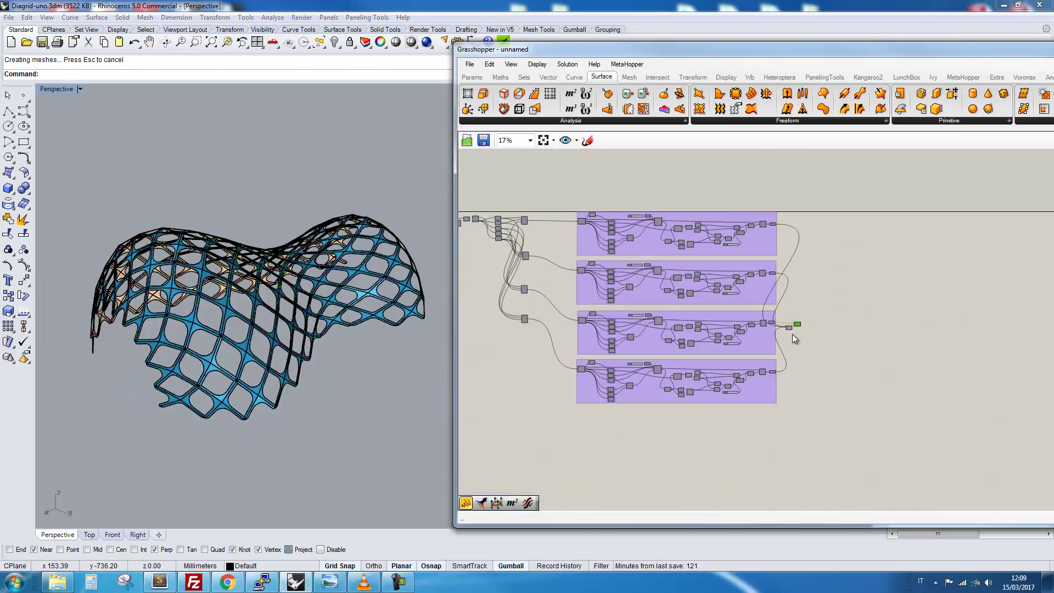
scroll(723, 341, "up", 2)
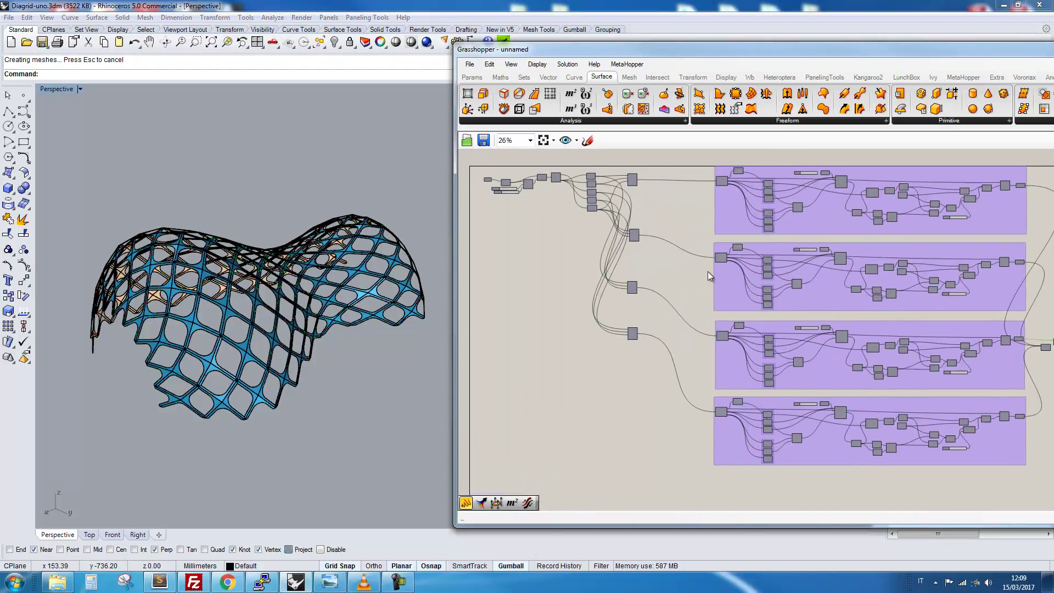
left_click_drag(634, 54, 615, 45)
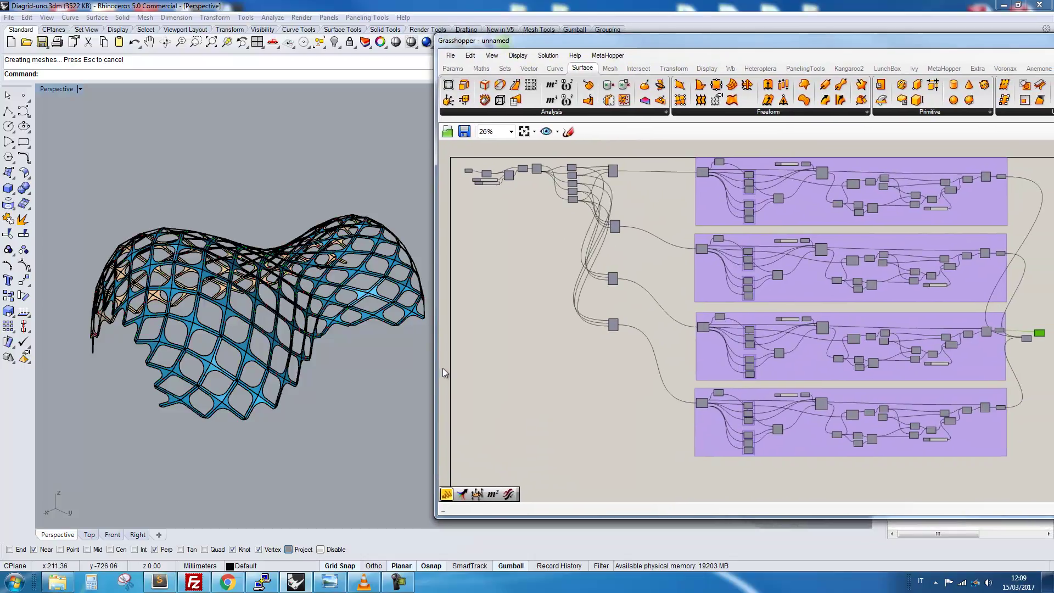
mouse_move(400, 586)
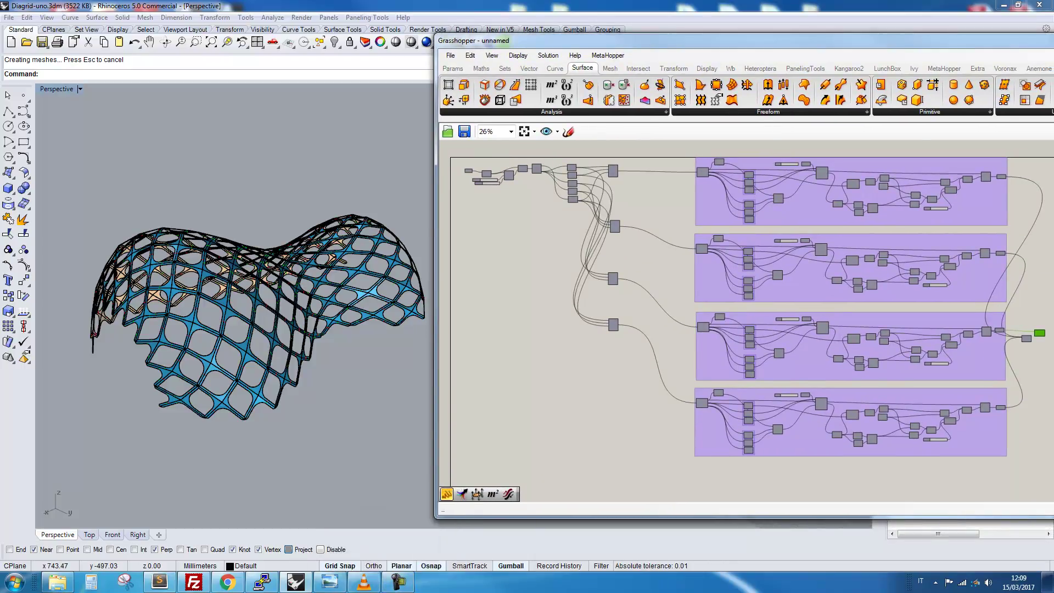